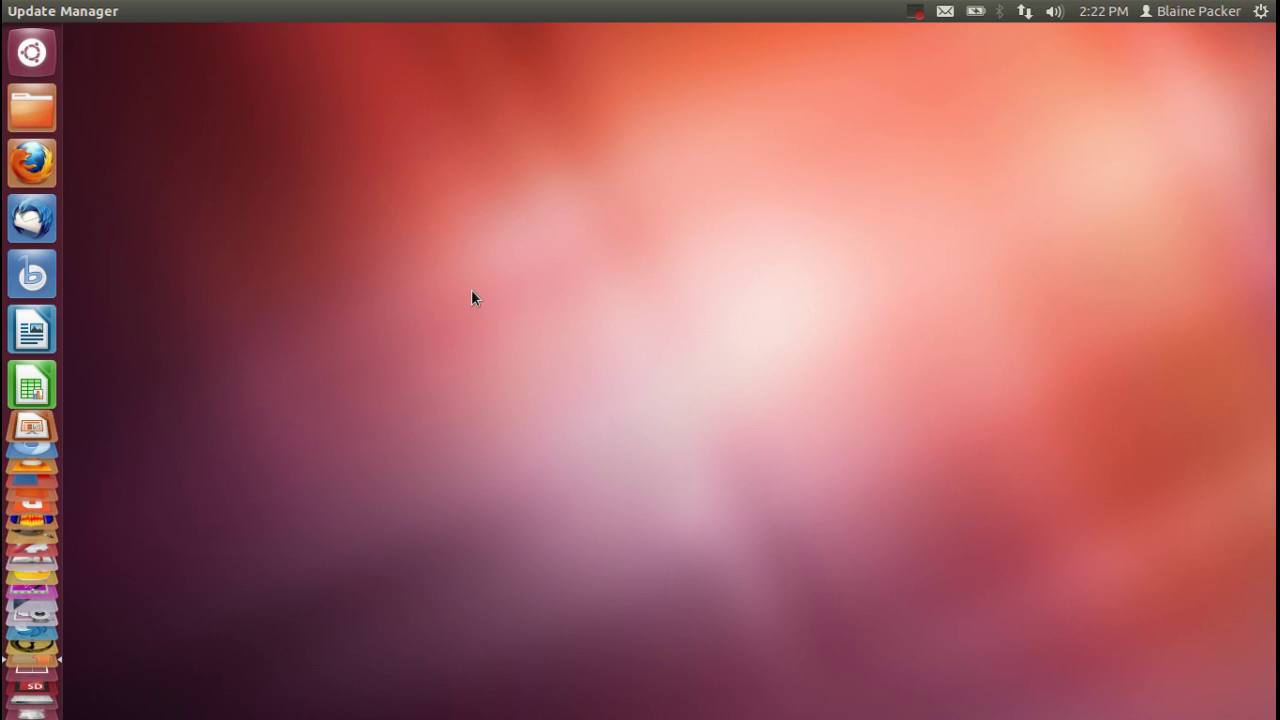
Bring up the Dash, clear the previous search text, review the recent apps, files and downloads, and dismiss it
{"action": "key", "text": "super"}
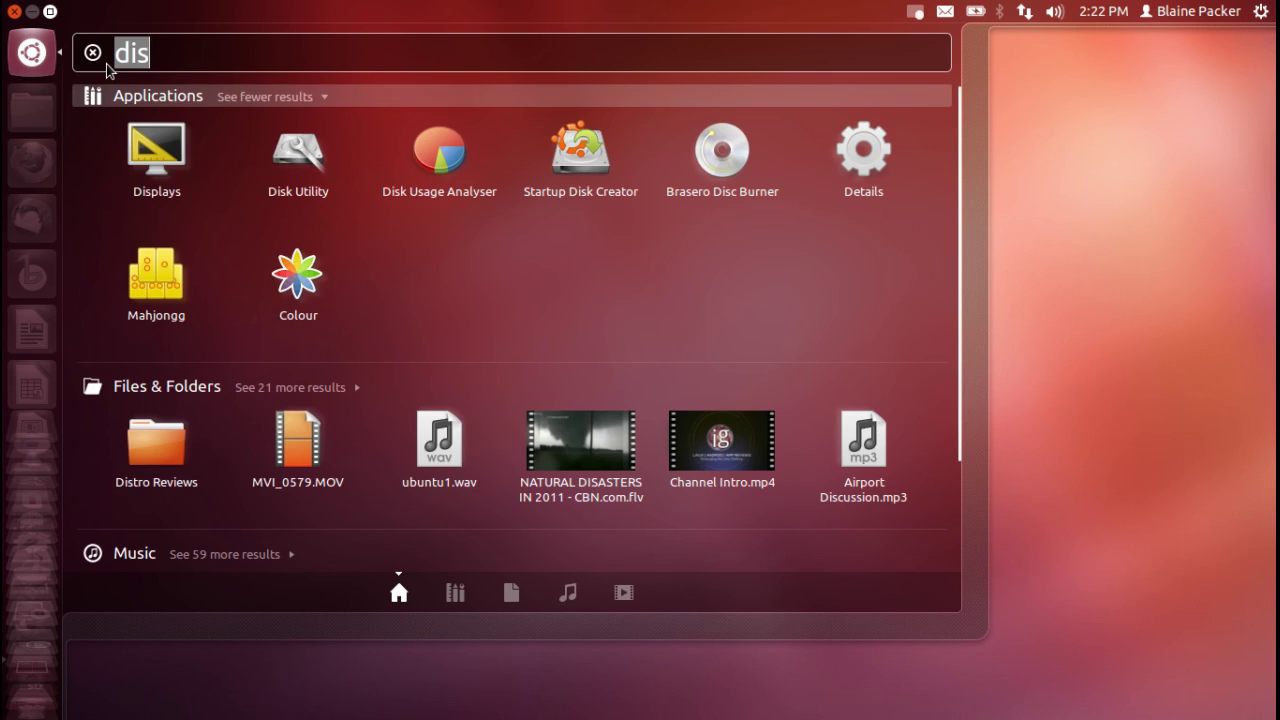
{"action": "key", "text": "BackSpace"}
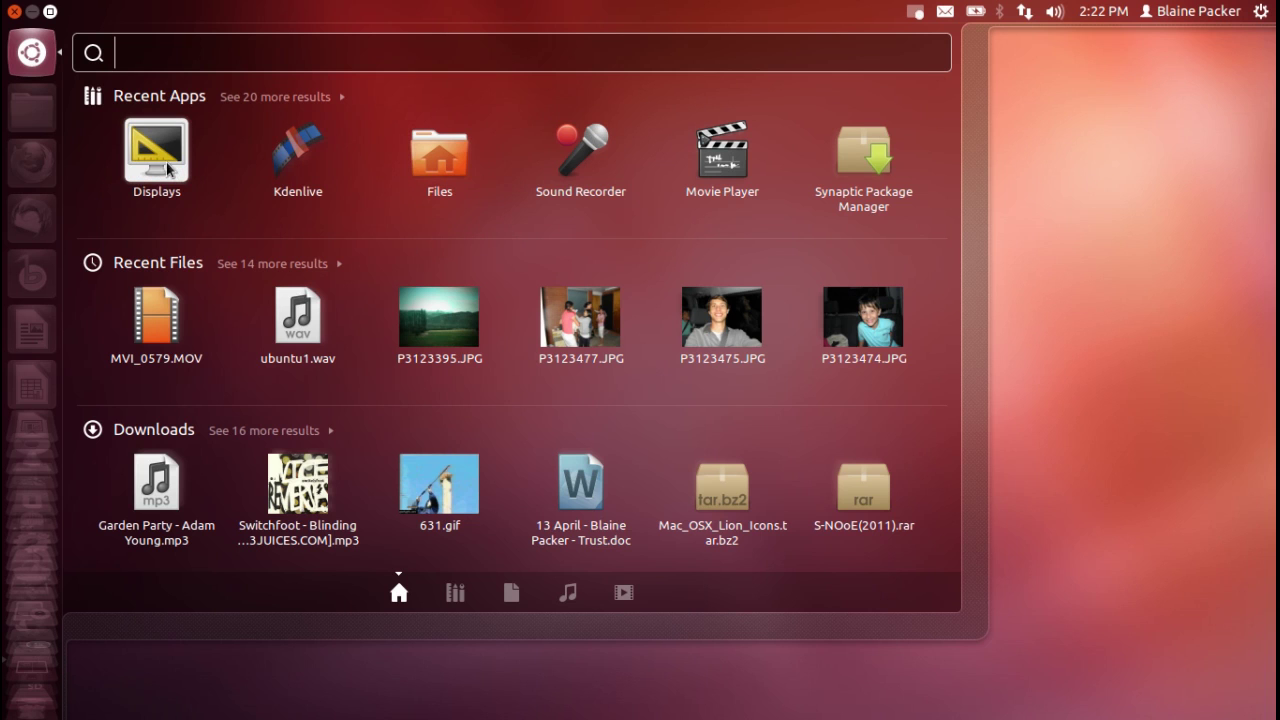
{"action": "key", "text": "super"}
{"action": "key", "text": "super"}
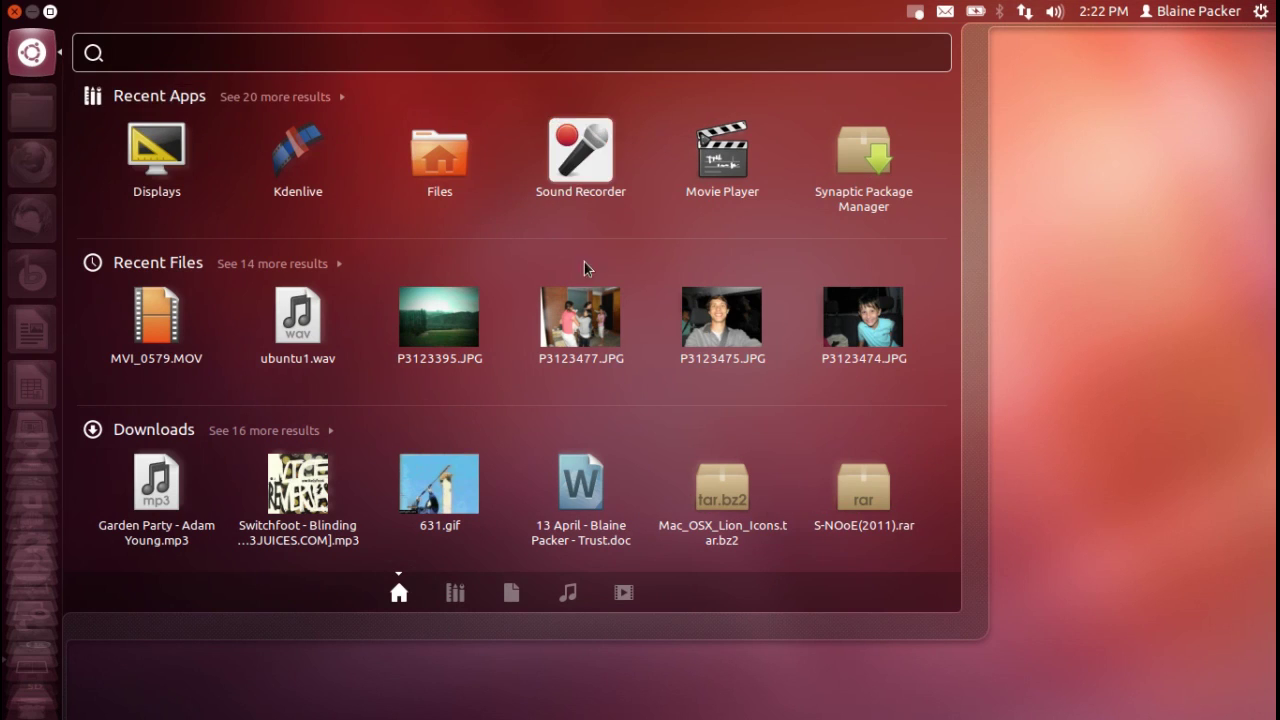
{"action": "left_click", "coordinate": [274, 650]}
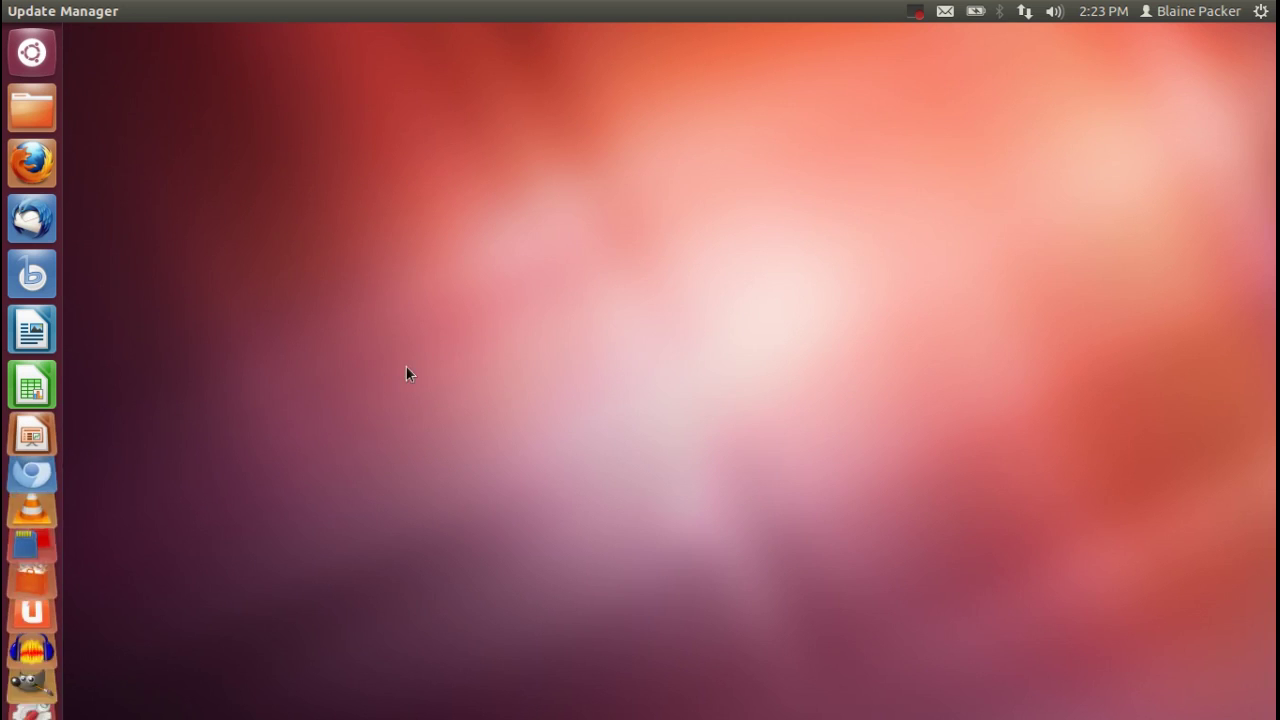
Display the desktop's keyboard shortcuts overlay and dismiss it
{"action": "key", "text": "super"}
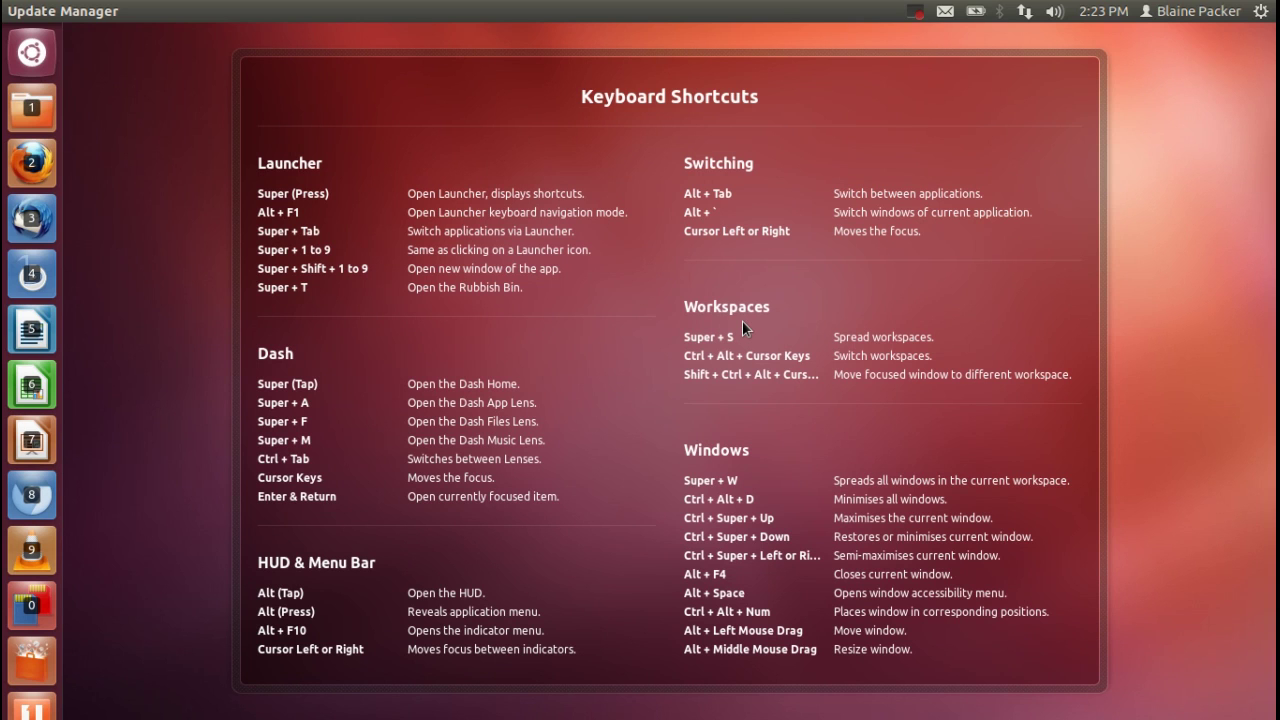
{"action": "key", "text": "super"}
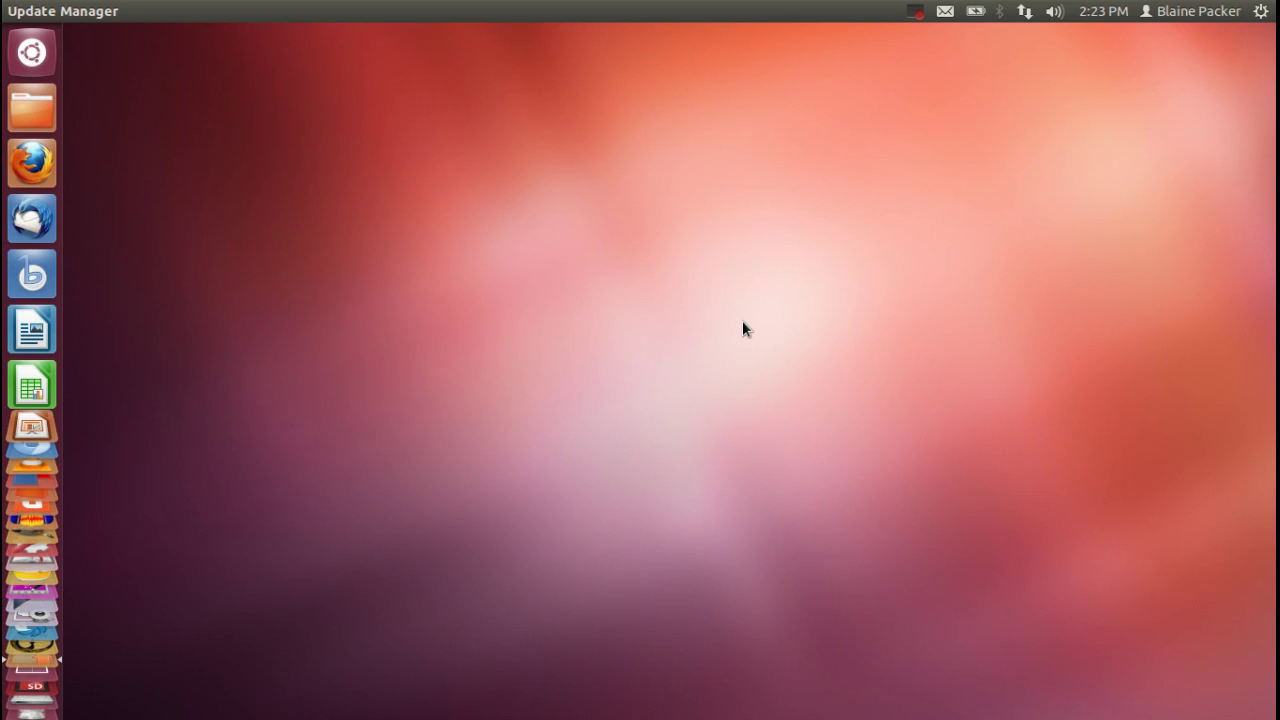
Search the Dash for "gimp", launch the GIMP Image Editor, and place its Toolbox window beside the launcher at the upper screen edge
{"action": "key", "text": "super"}
{"action": "type", "text": "gimp"}
{"action": "key", "text": "Escape"}
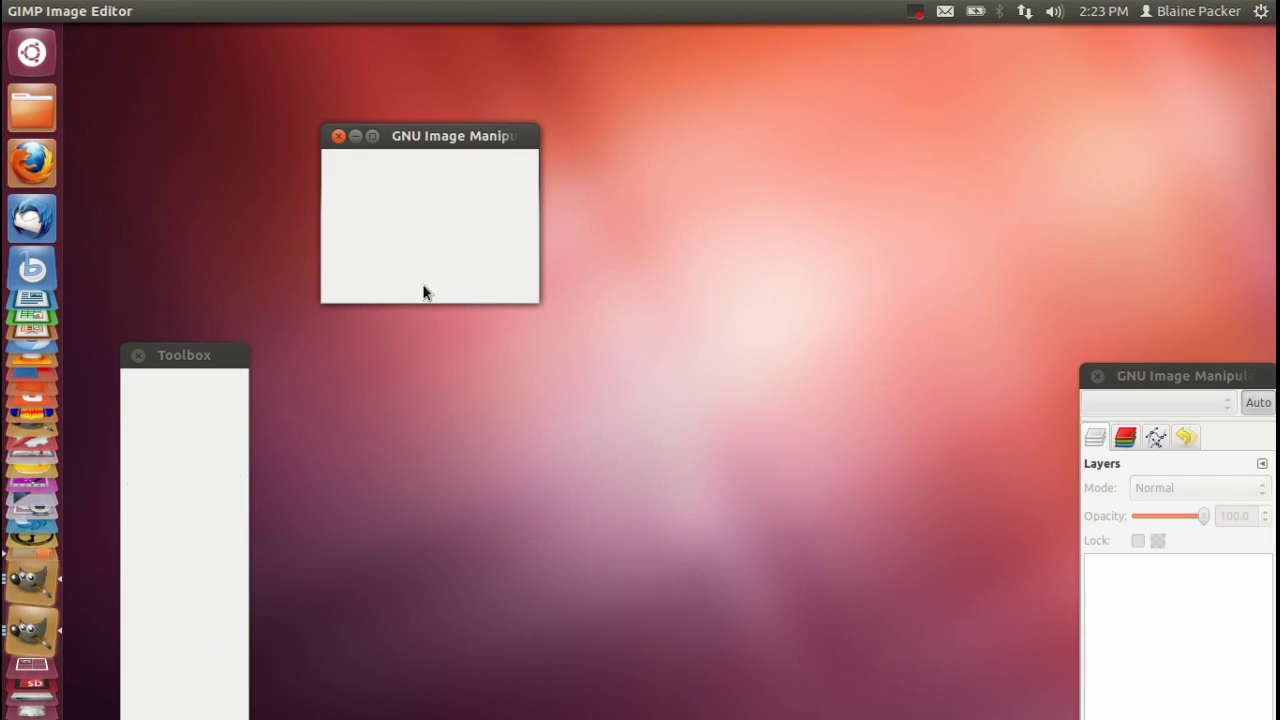
{"action": "left_click_drag", "start_coordinate": [194, 358], "coordinate": [135, 35]}
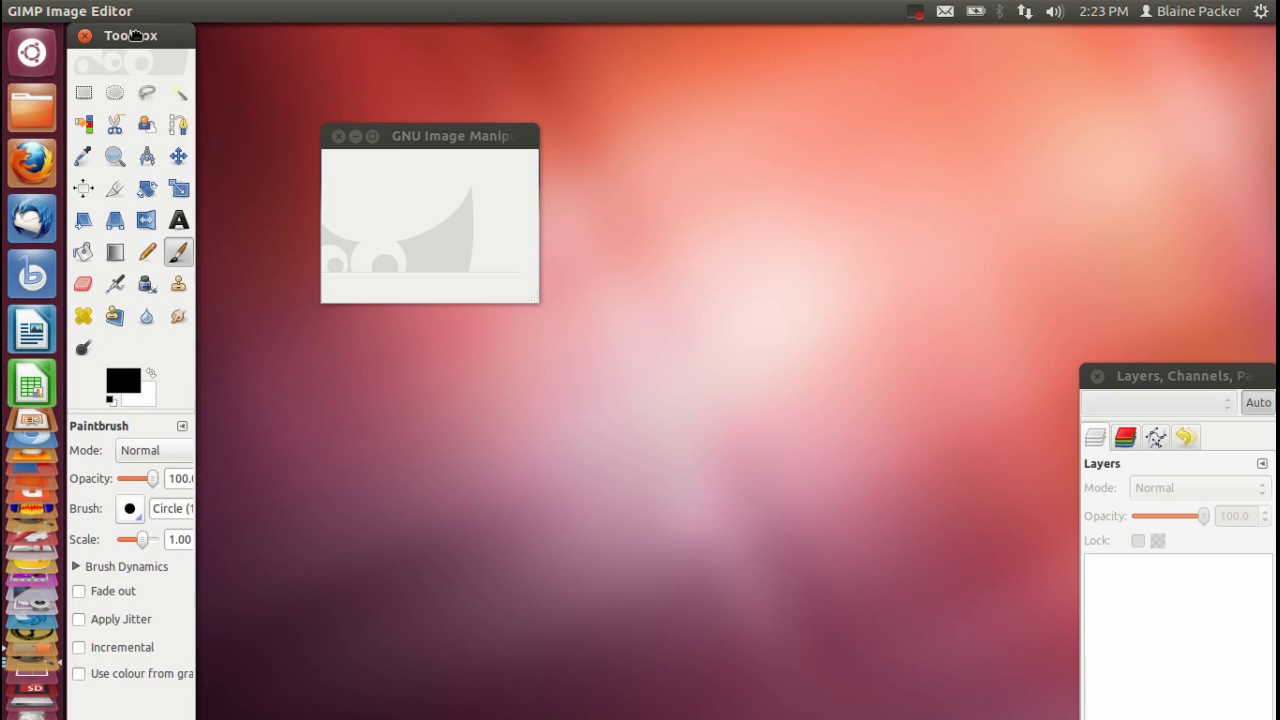
{"action": "left_click", "coordinate": [411, 179]}
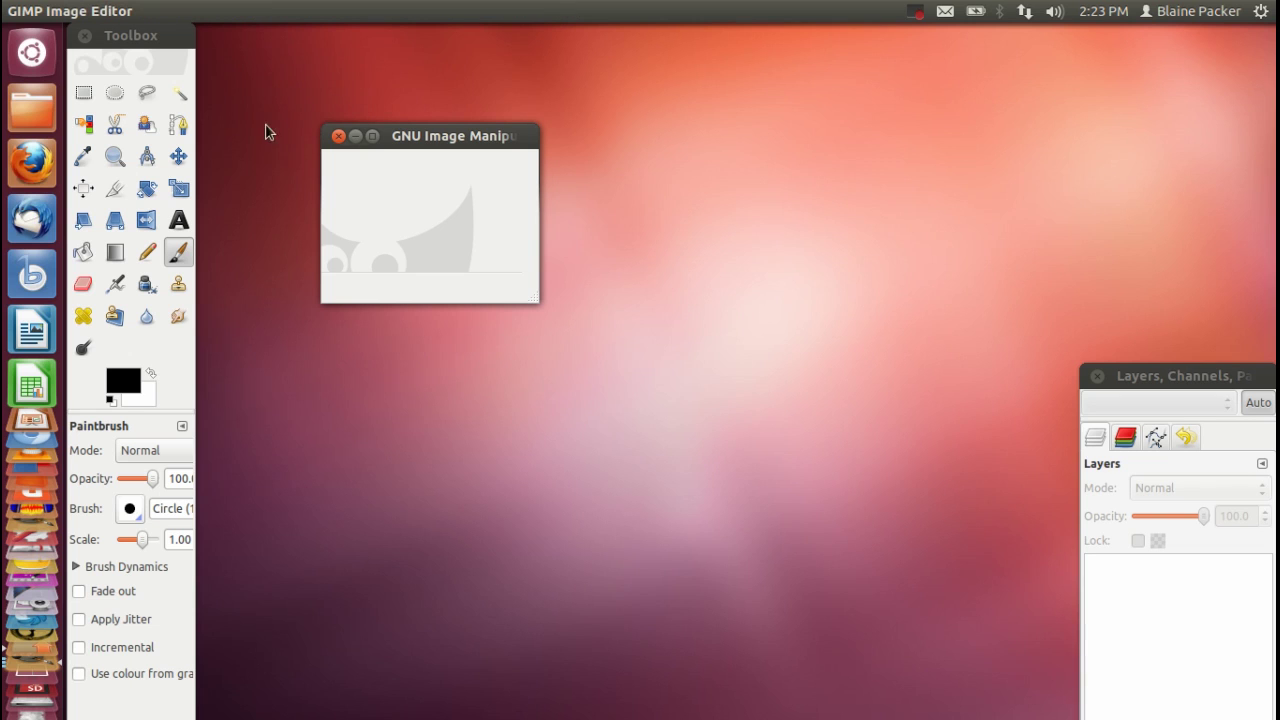
Open a Home folder window to inspect how its application menus are shown, and close it again
{"action": "left_click", "coordinate": [47, 109]}
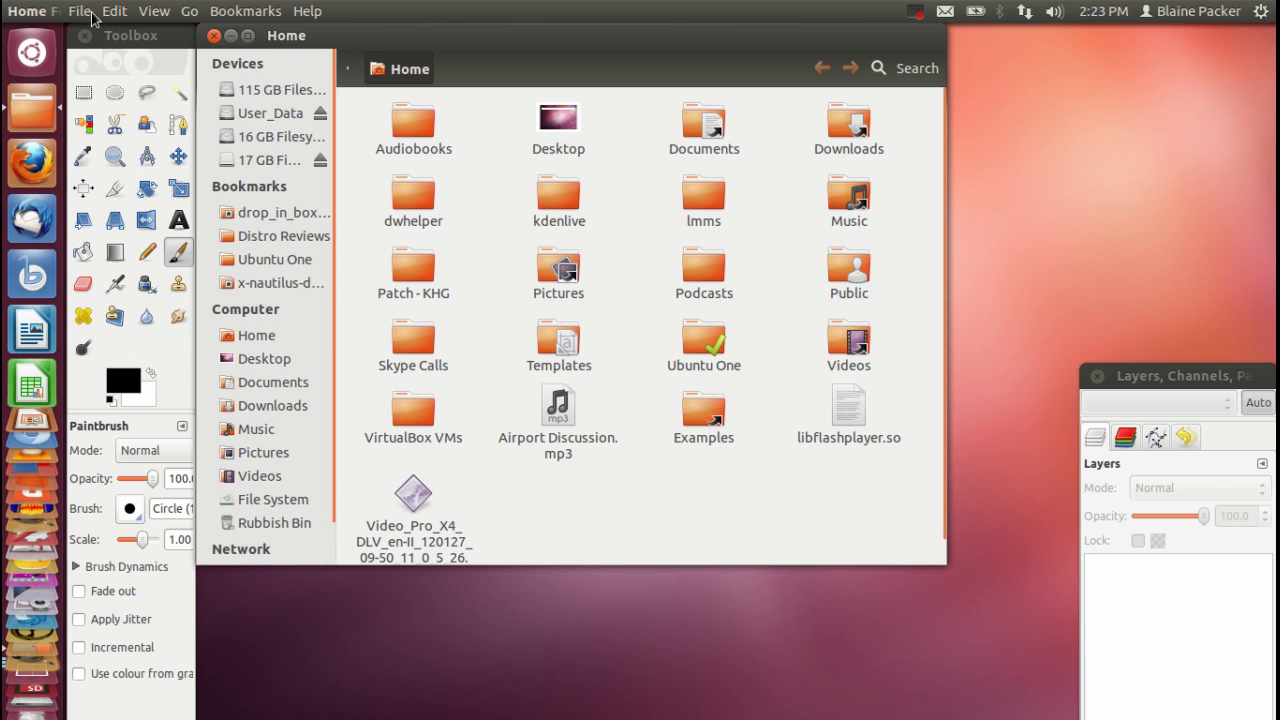
{"action": "left_click", "coordinate": [213, 36]}
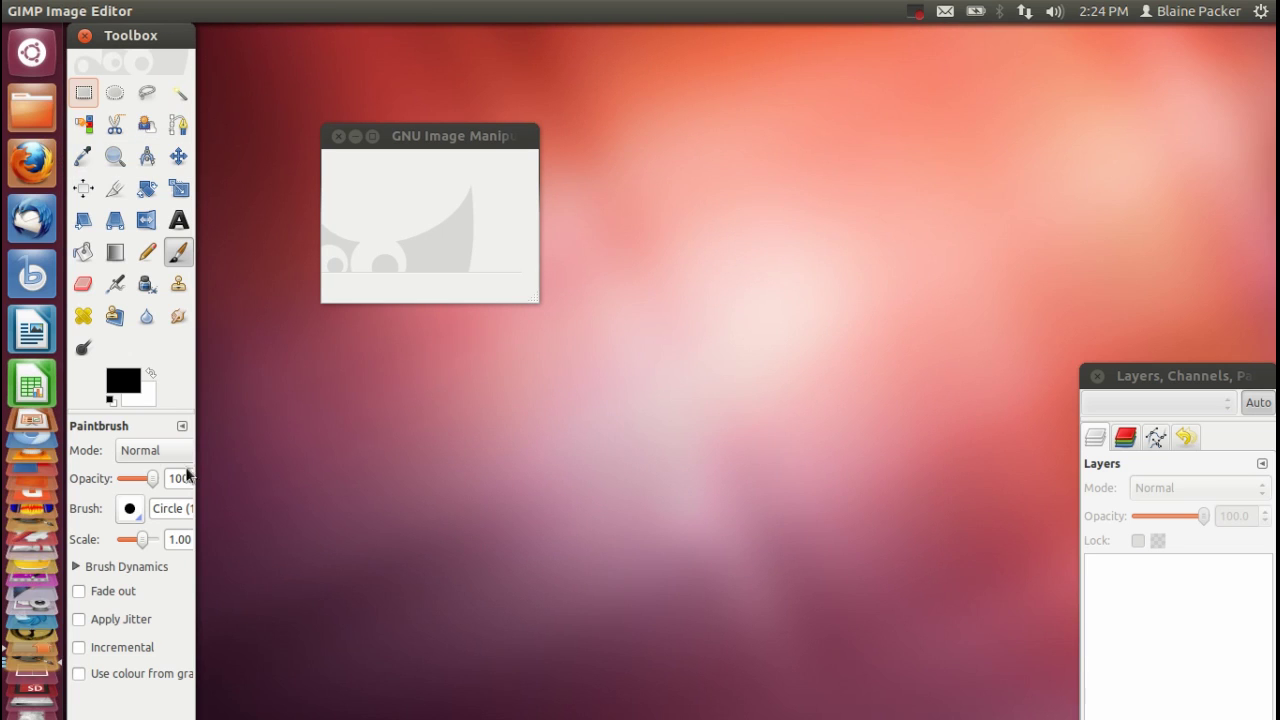
{"action": "left_click", "coordinate": [32, 110]}
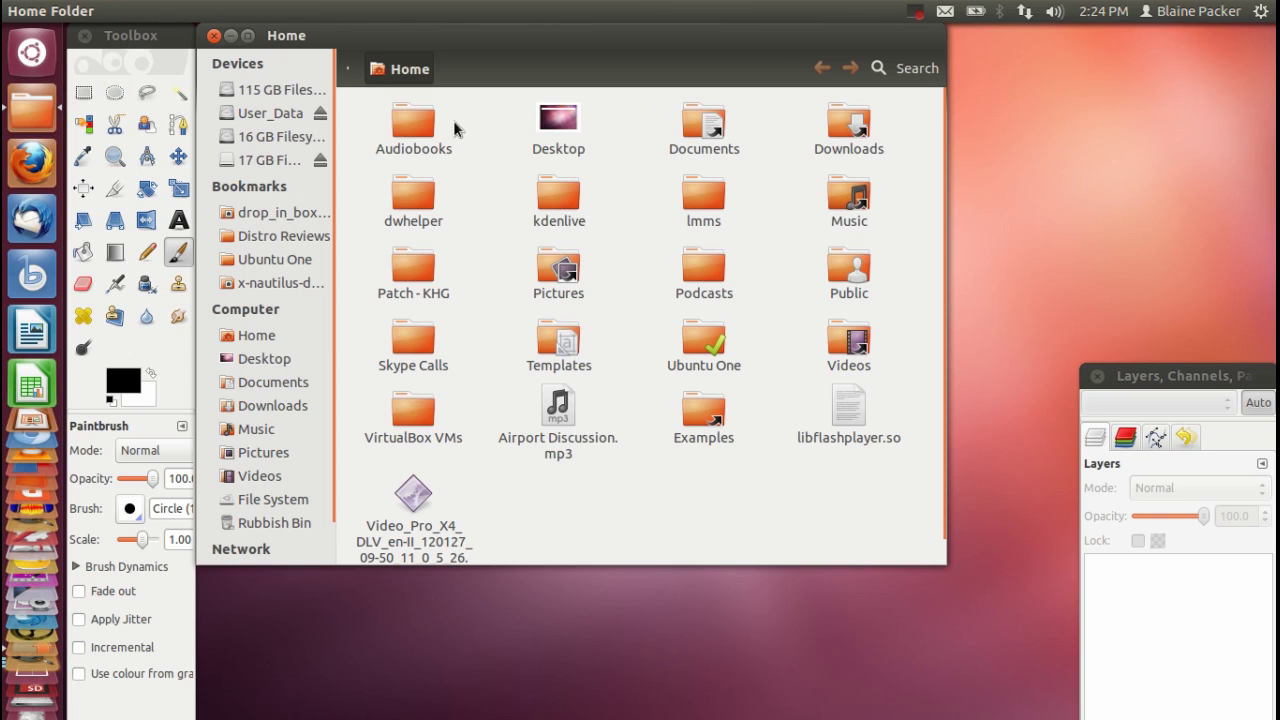
{"action": "left_click", "coordinate": [214, 36]}
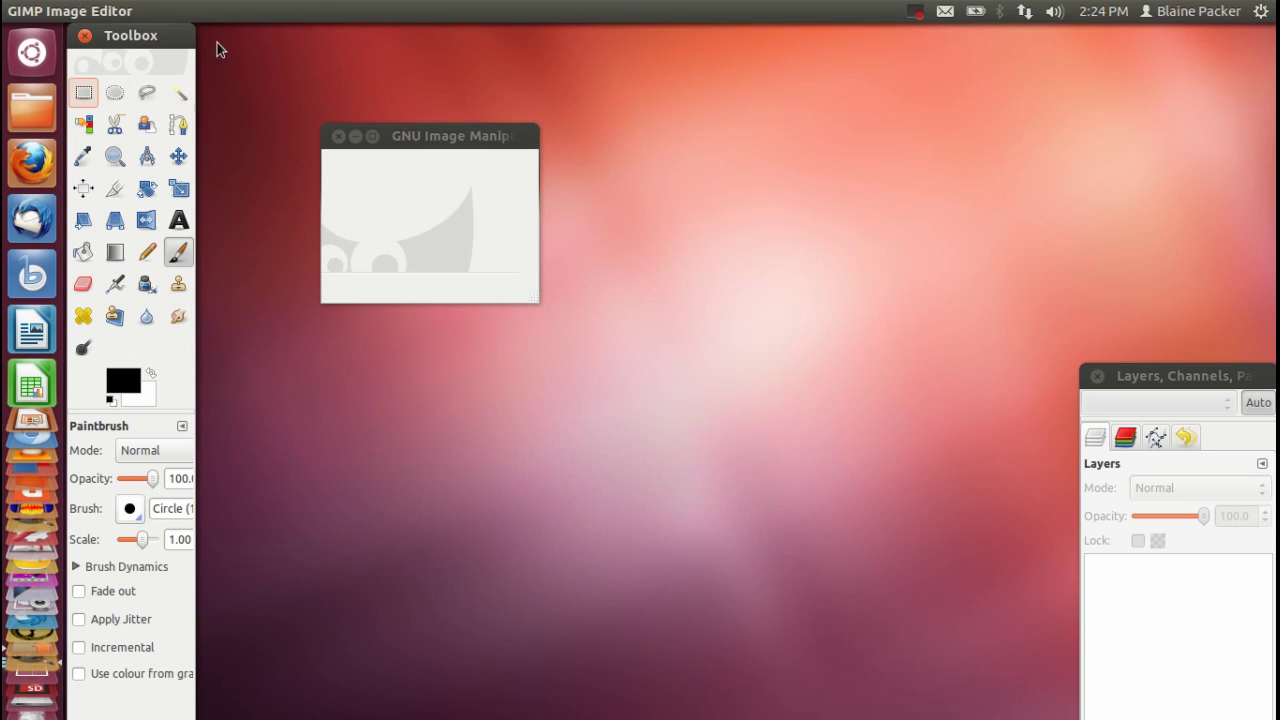
Create a new blank 640 × 400 pixel image in GIMP
{"action": "left_click", "coordinate": [431, 134]}
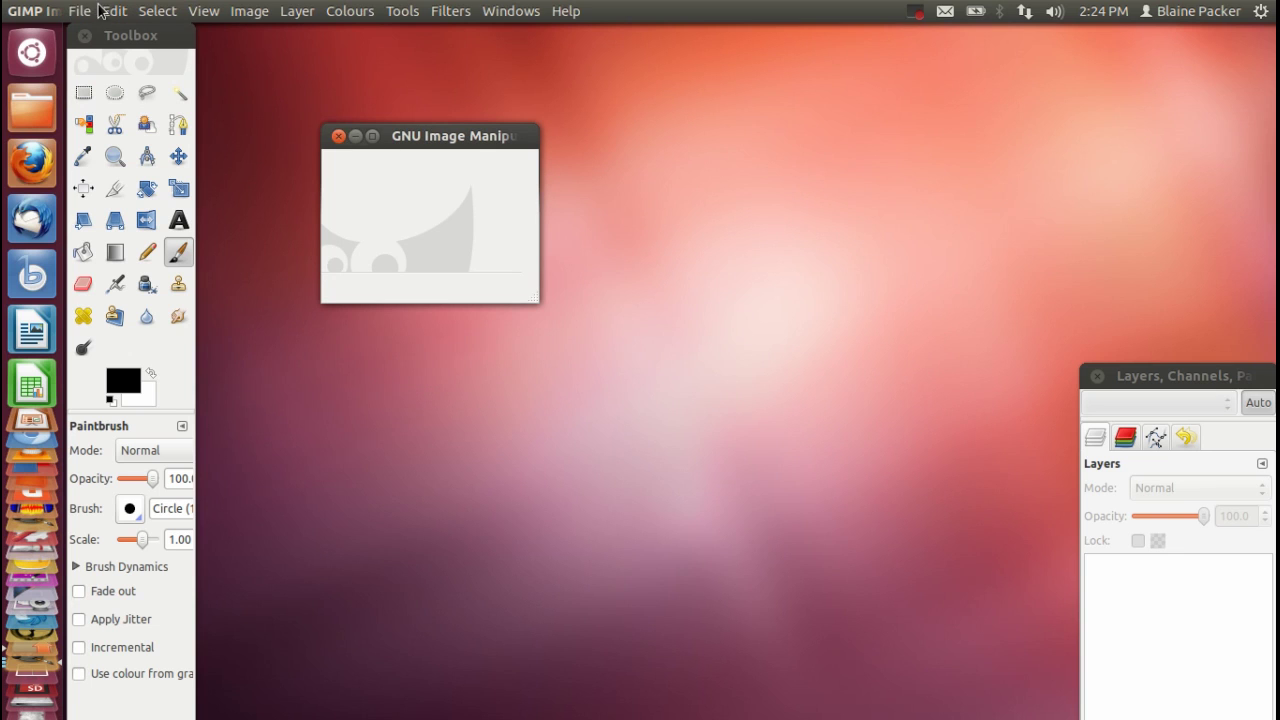
{"action": "left_click", "coordinate": [78, 11]}
{"action": "left_click", "coordinate": [100, 38]}
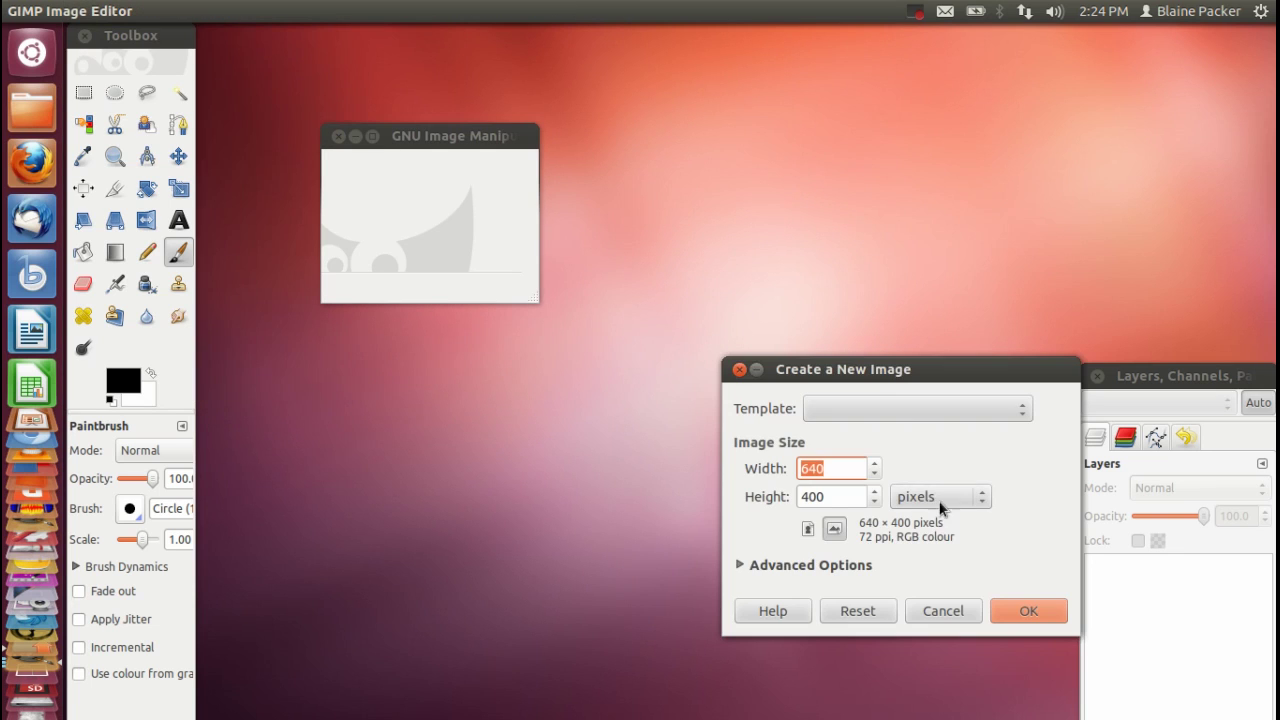
{"action": "left_click", "coordinate": [1055, 609]}
Move the Layers, Channels, Paths window up to the upper screen edge and adjust the image window's position between the two docks
{"action": "mouse_move", "coordinate": [1147, 380]}
{"action": "left_mouse_down"}
{"action": "mouse_move", "coordinate": [1061, 153]}
{"action": "mouse_move", "coordinate": [1090, 26]}
{"action": "mouse_move", "coordinate": [1107, 45]}
{"action": "left_mouse_up"}
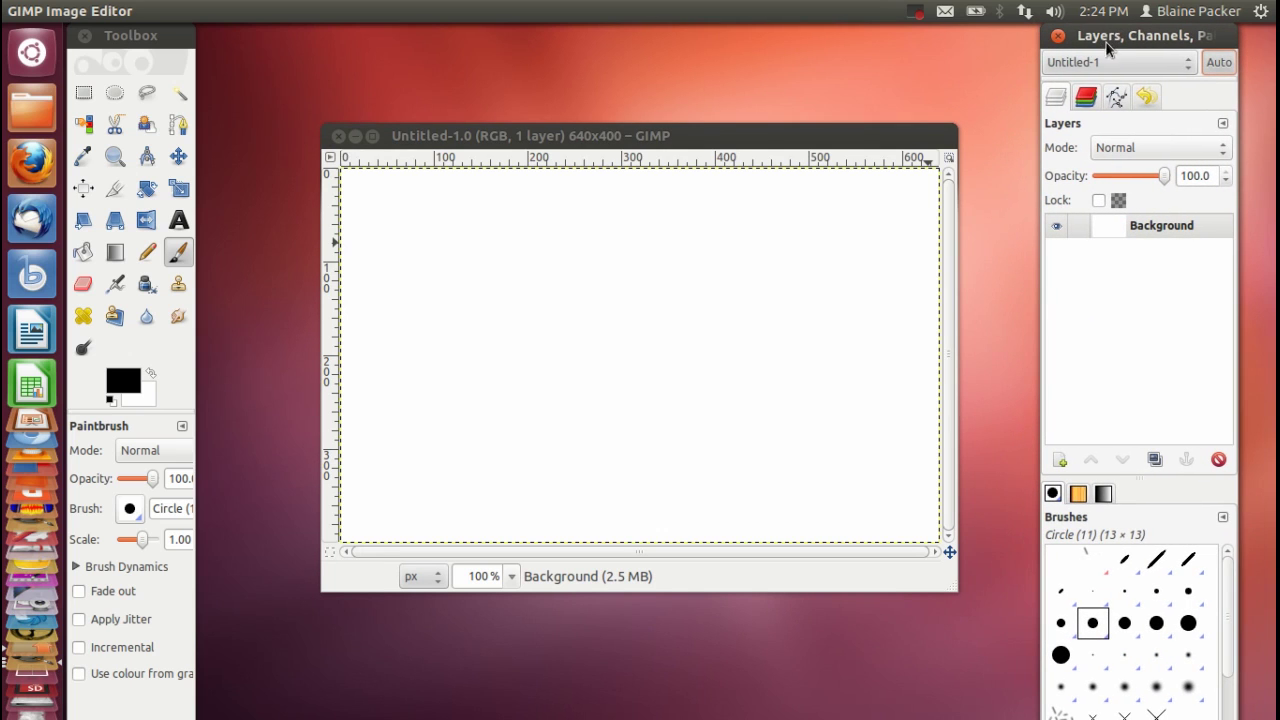
{"action": "left_click_drag", "start_coordinate": [623, 139], "coordinate": [616, 144]}
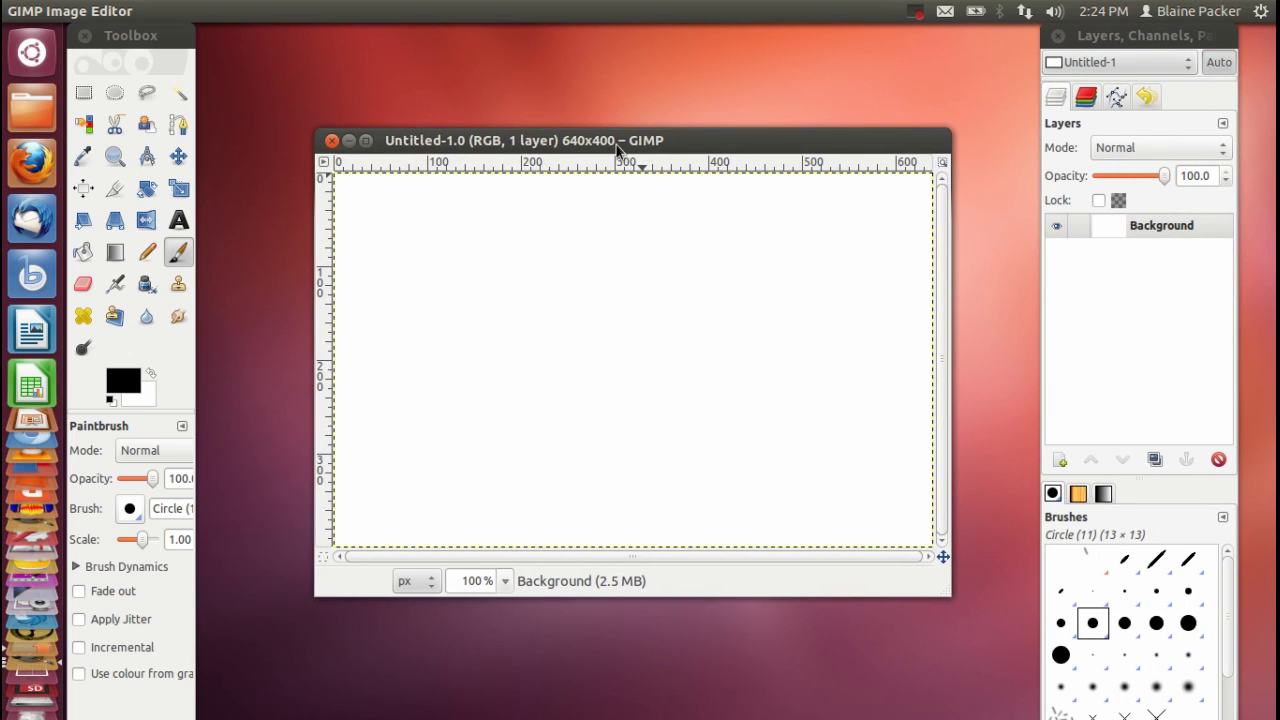
{"action": "left_click", "coordinate": [194, 82]}
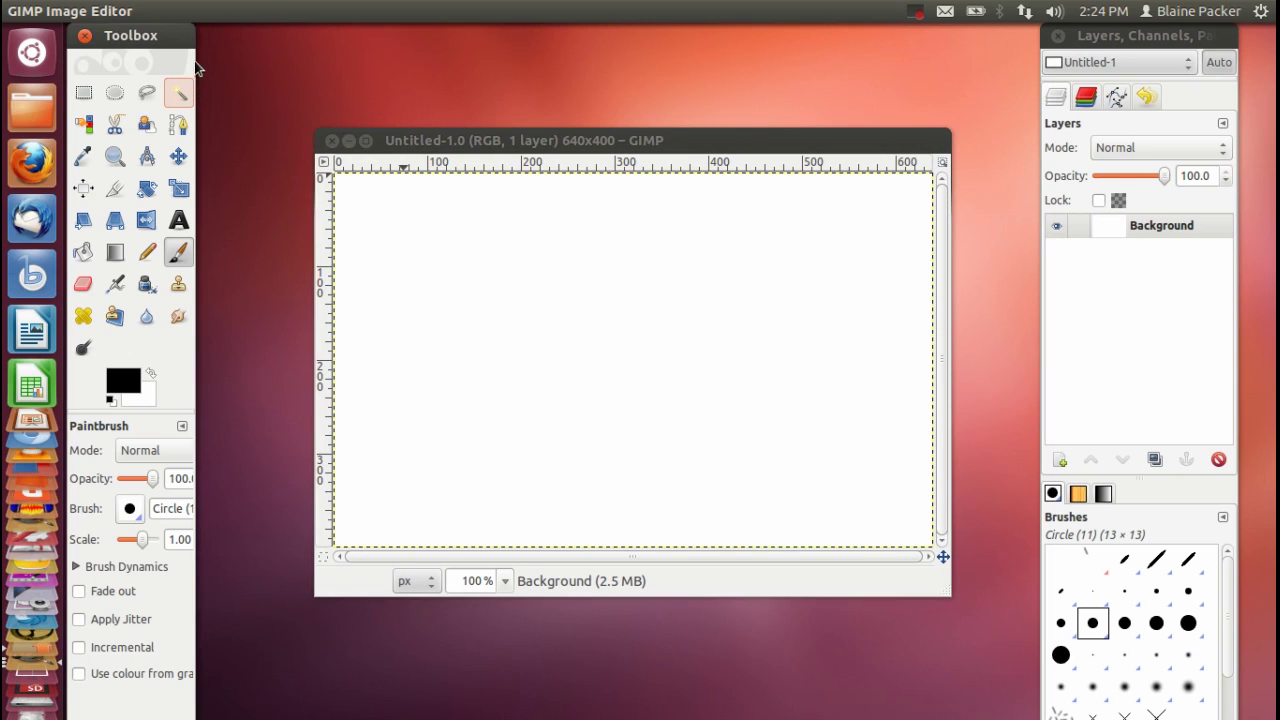
{"action": "left_click", "coordinate": [435, 146]}
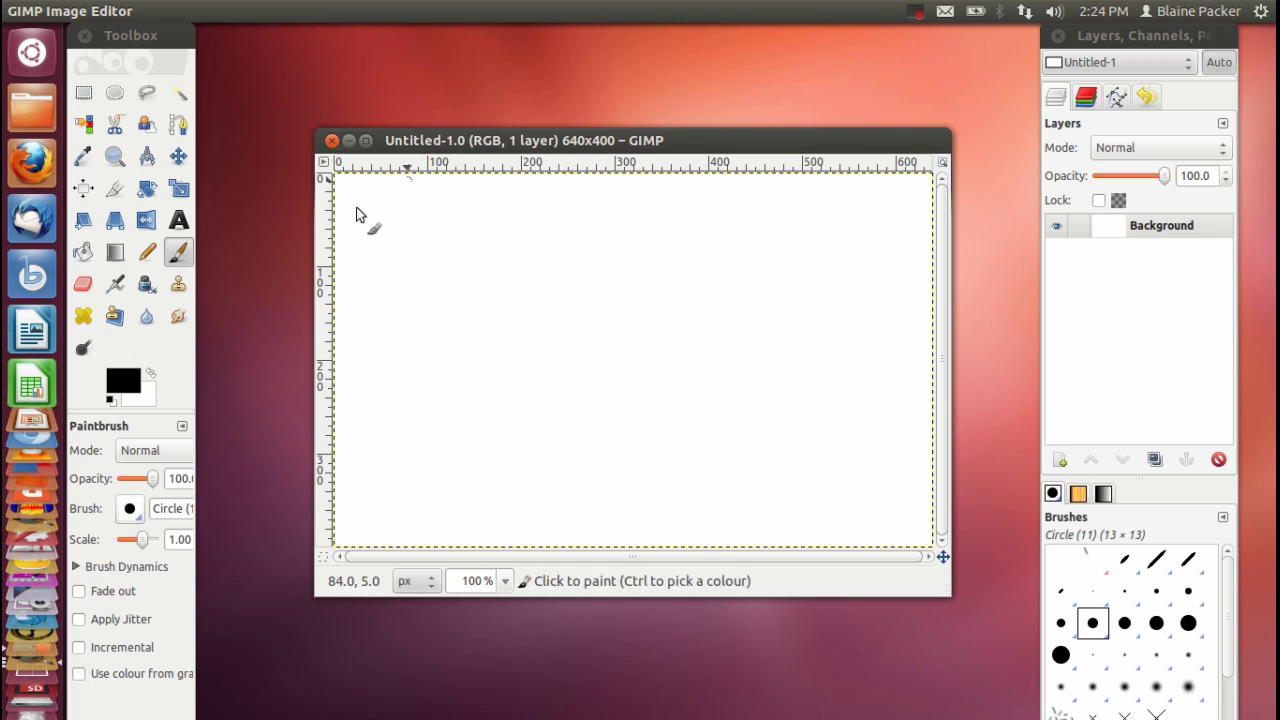
Open a blank LibreOffice Writer document and move its window to an adjacent workspace without the GIMP windows
{"action": "left_click", "coordinate": [47, 318]}
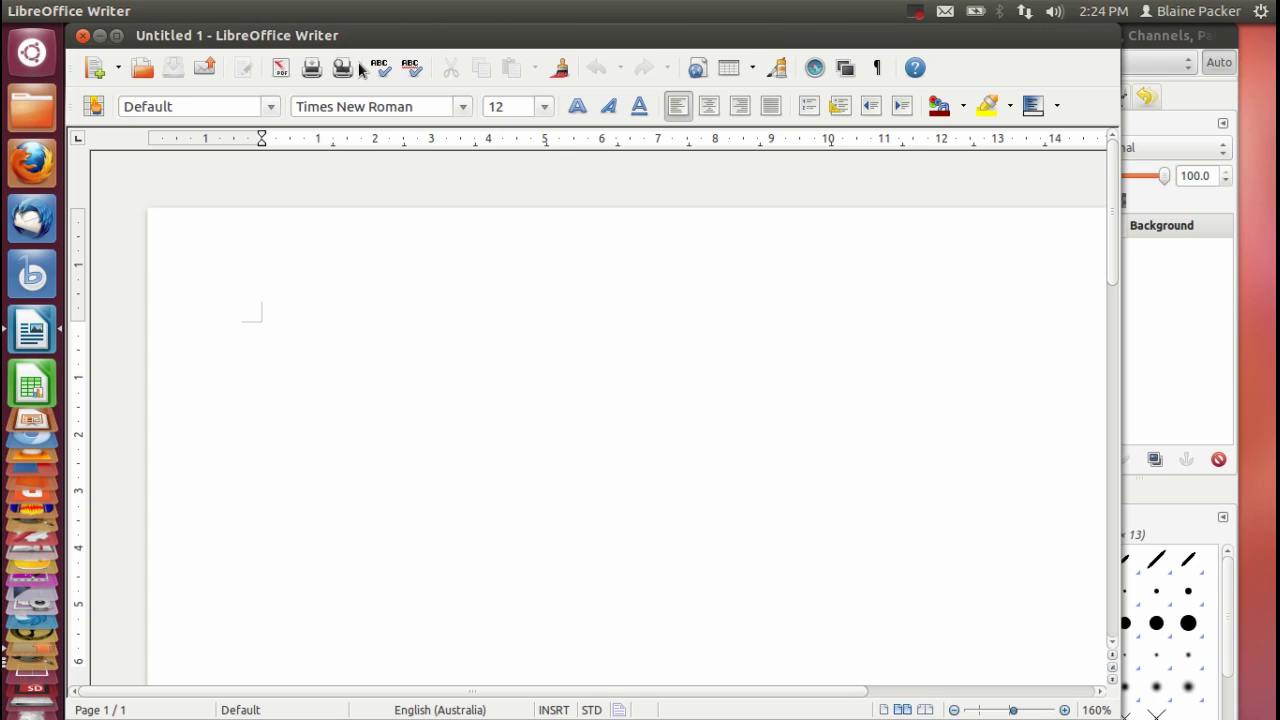
{"action": "key", "text": "ctrl+alt+shift+Right"}
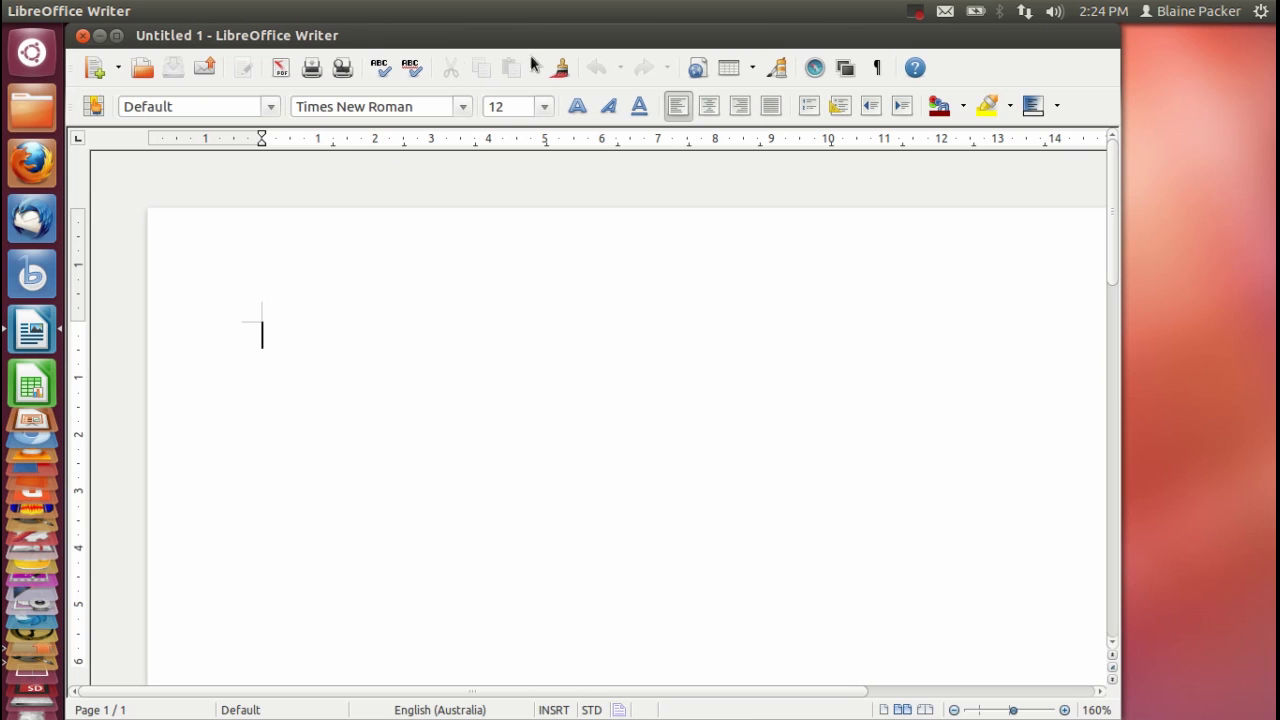
Examine Writer's Insert, Format, Tools and File commands and bring up the empty HUD command search for comparison
{"action": "left_click", "coordinate": [390, 11]}
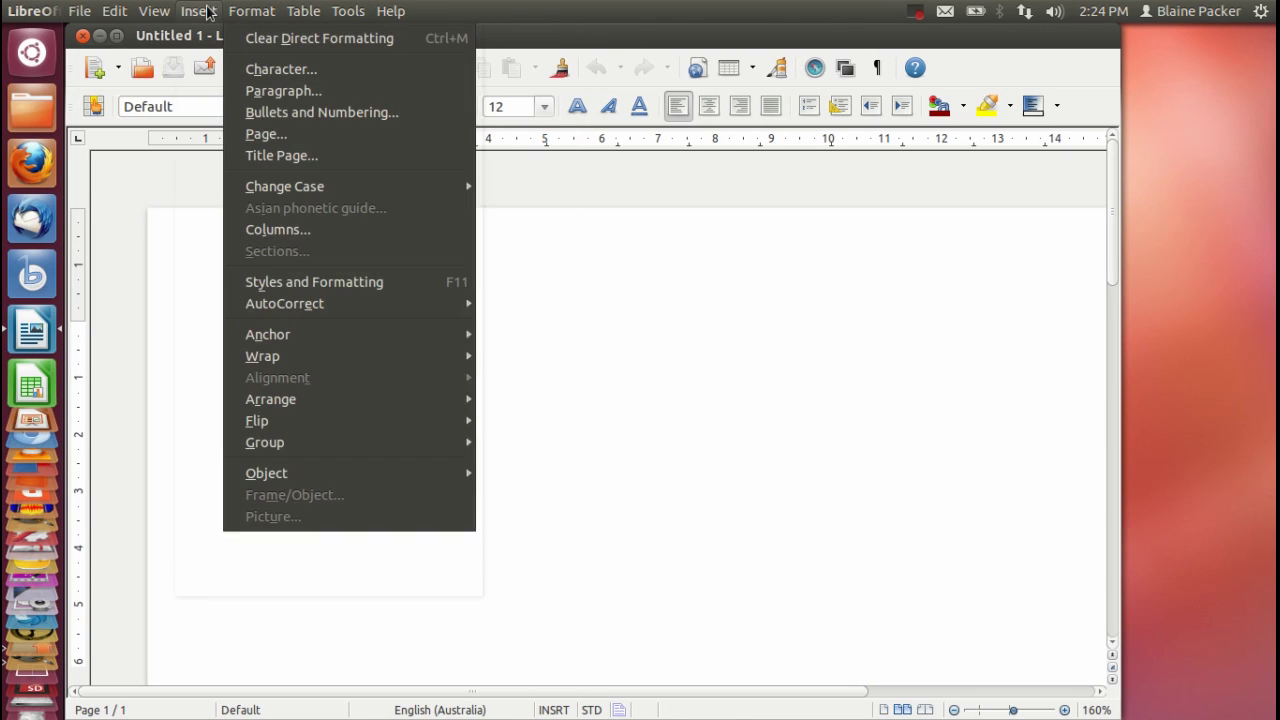
{"action": "left_click", "coordinate": [84, 12]}
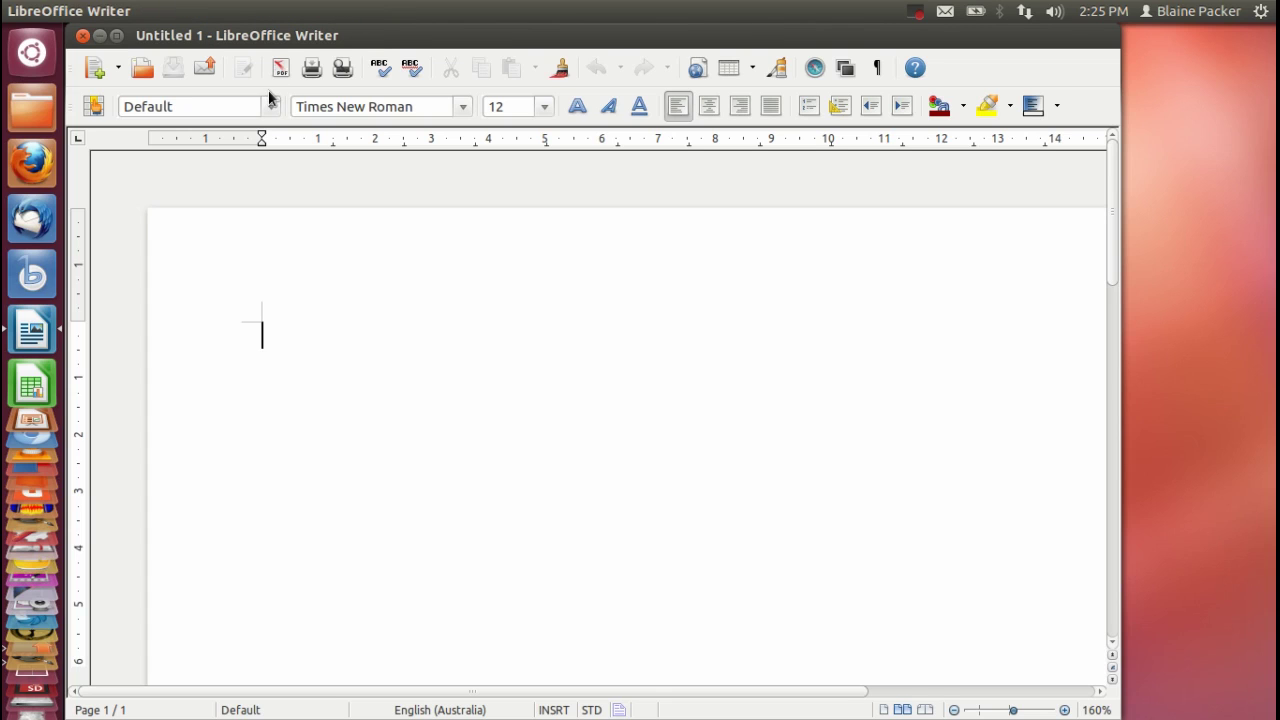
{"action": "key", "text": "alt"}
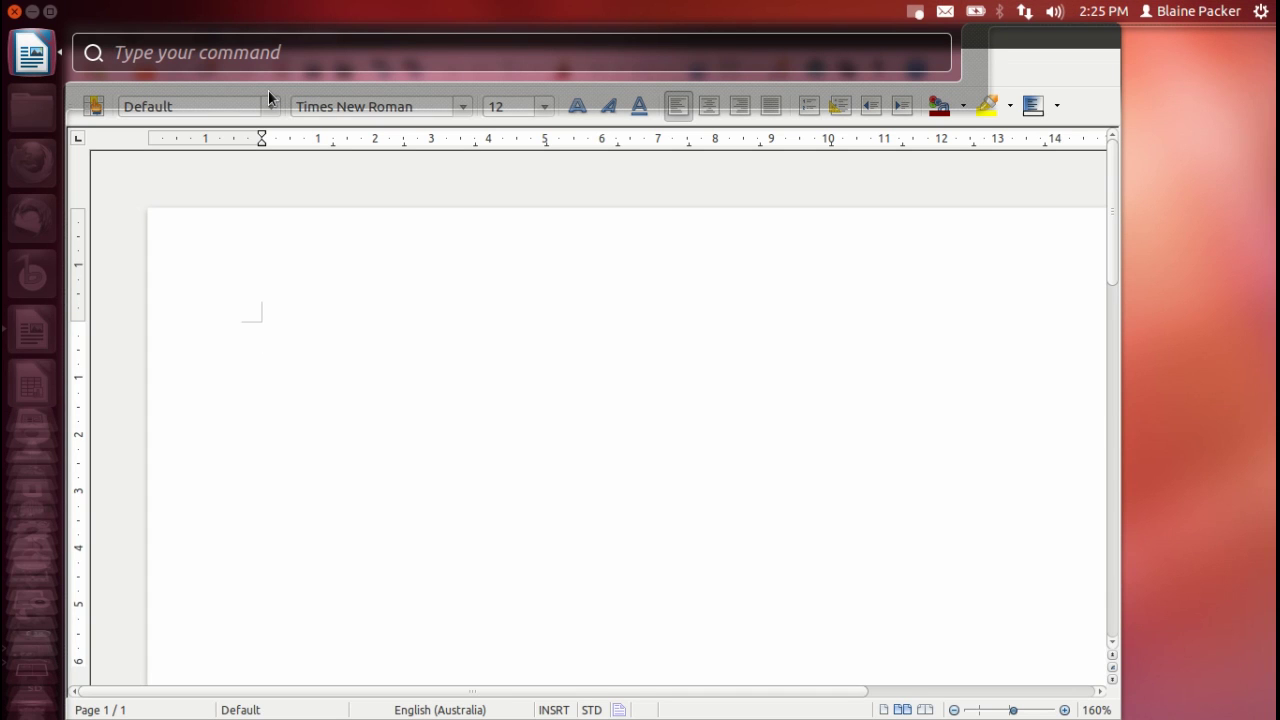
{"action": "key", "text": "Escape"}
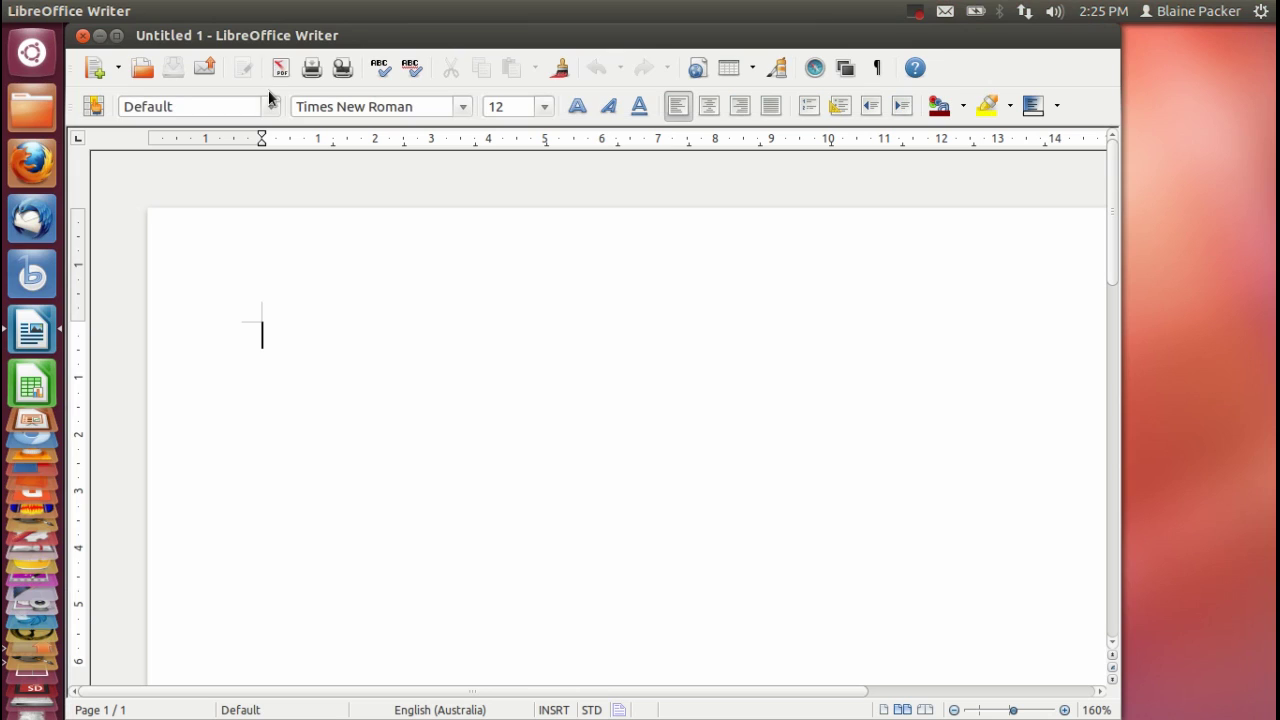
{"action": "left_click", "coordinate": [272, 15]}
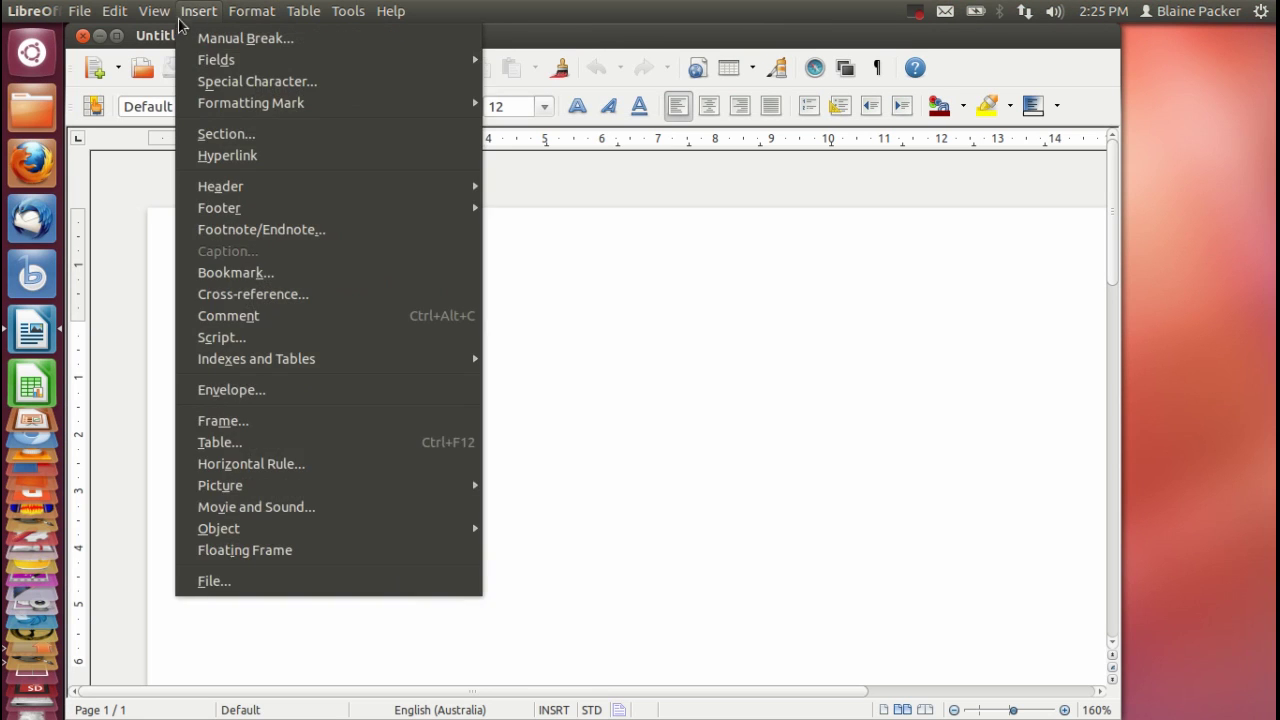
{"action": "mouse_move", "coordinate": [352, 12]}
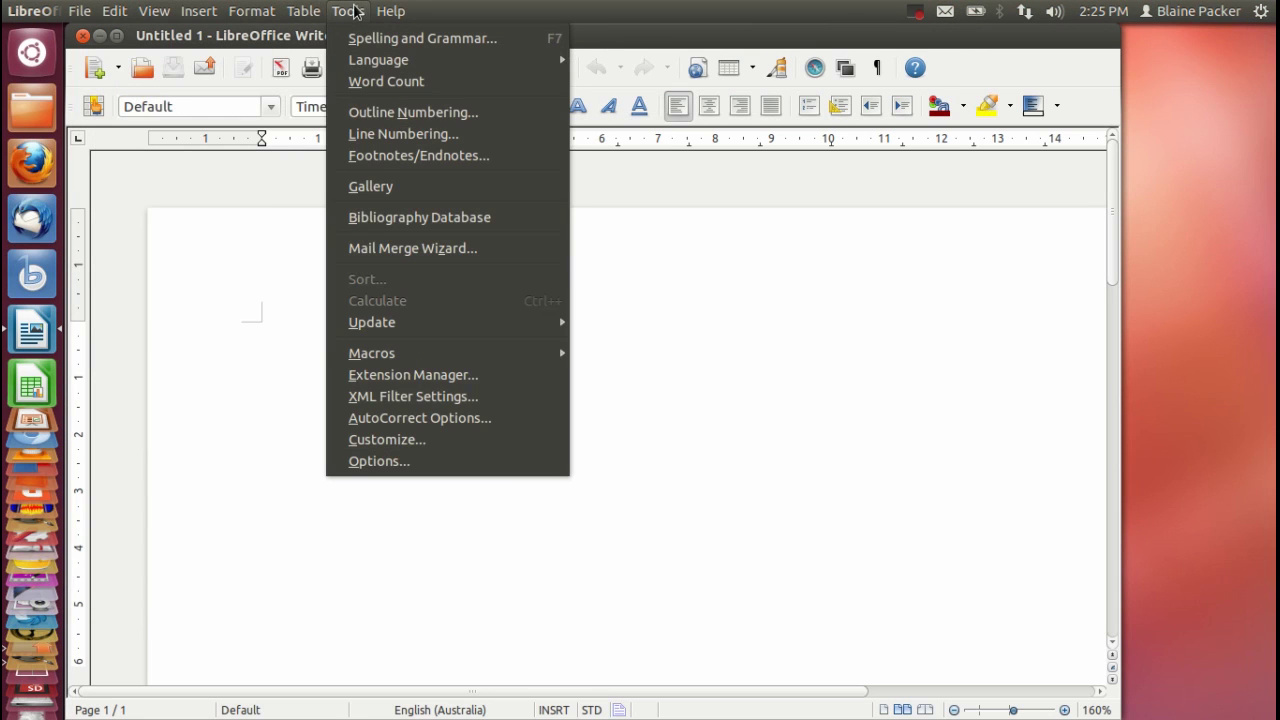
{"action": "mouse_move", "coordinate": [80, 12]}
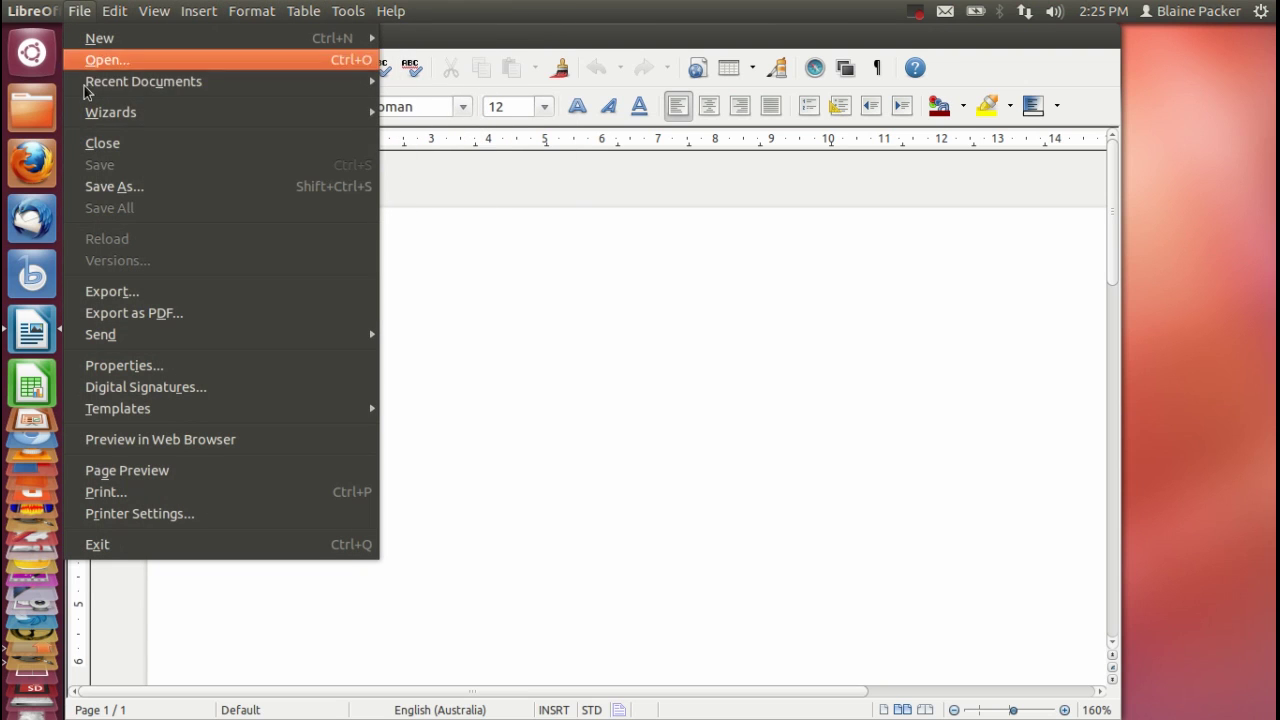
{"action": "key", "text": "Escape"}
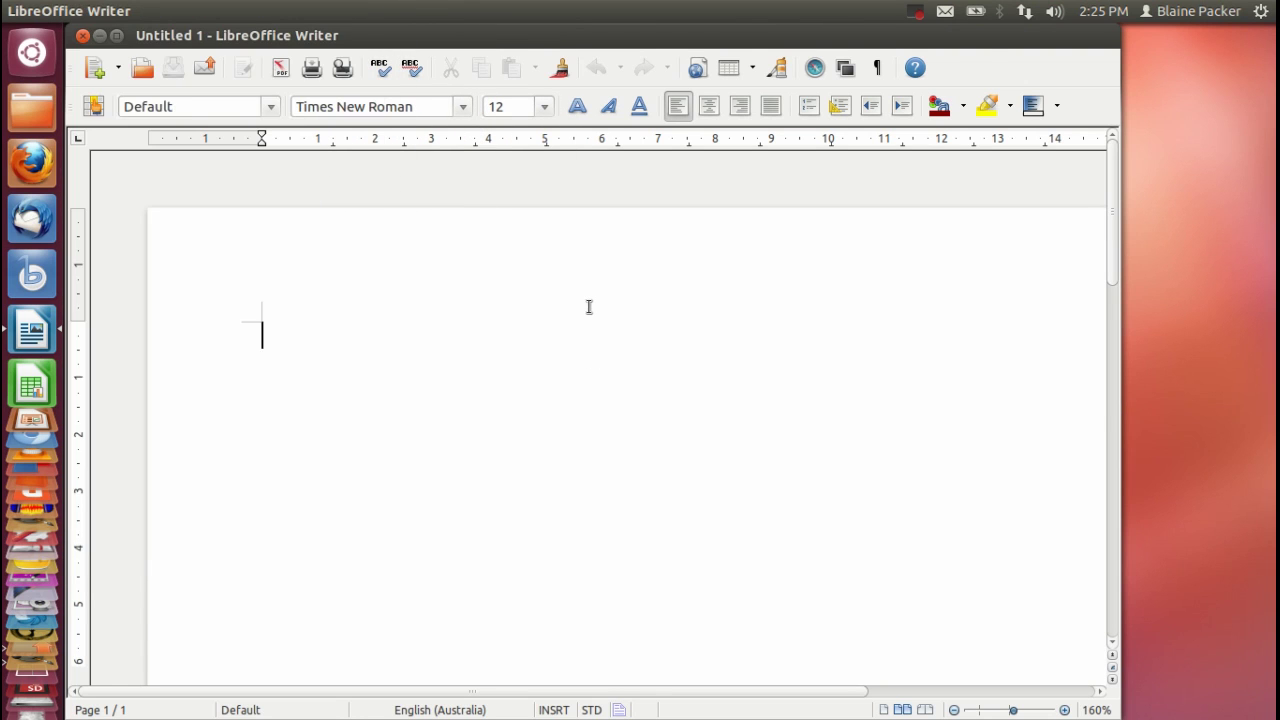
Search Writer's commands in the HUD for "export", clear the query and close the HUD
{"action": "key", "text": "alt"}
{"action": "type", "text": "export"}
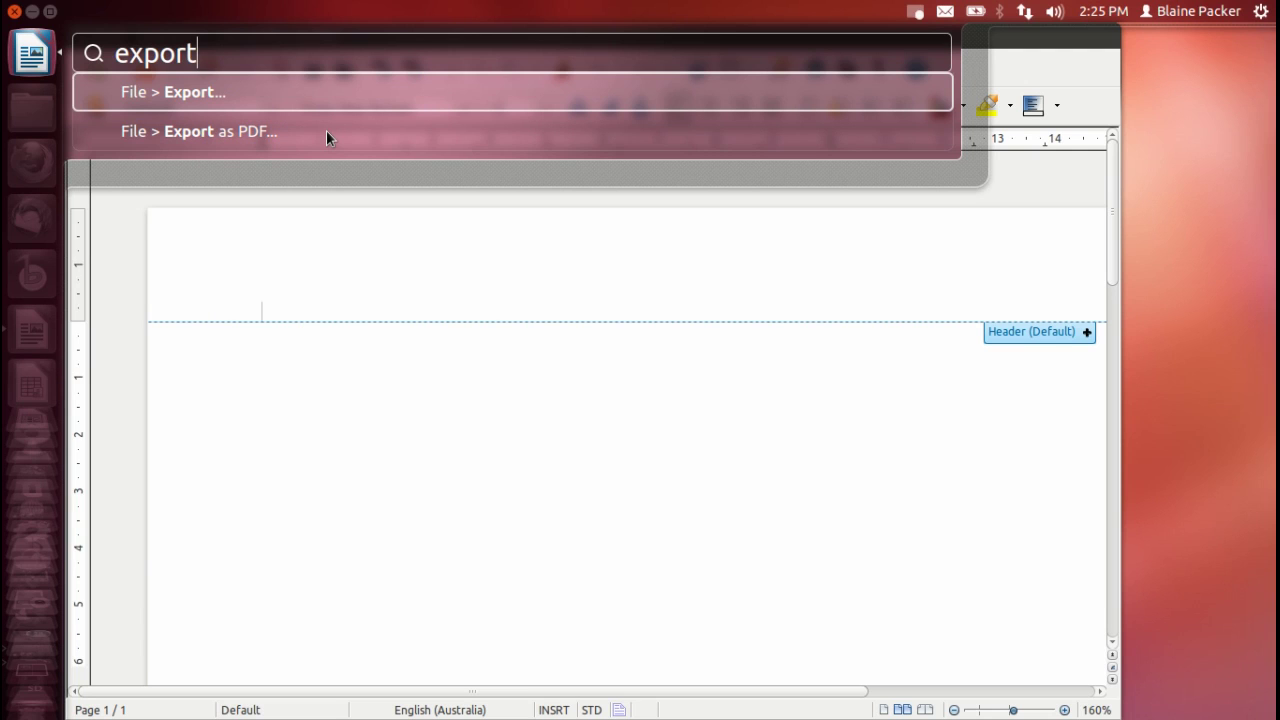
{"action": "key", "text": "BackSpace"}
{"action": "key", "text": "BackSpace"}
{"action": "key", "text": "BackSpace"}
{"action": "key", "text": "BackSpace"}
{"action": "key", "text": "BackSpace"}
{"action": "key", "text": "BackSpace"}
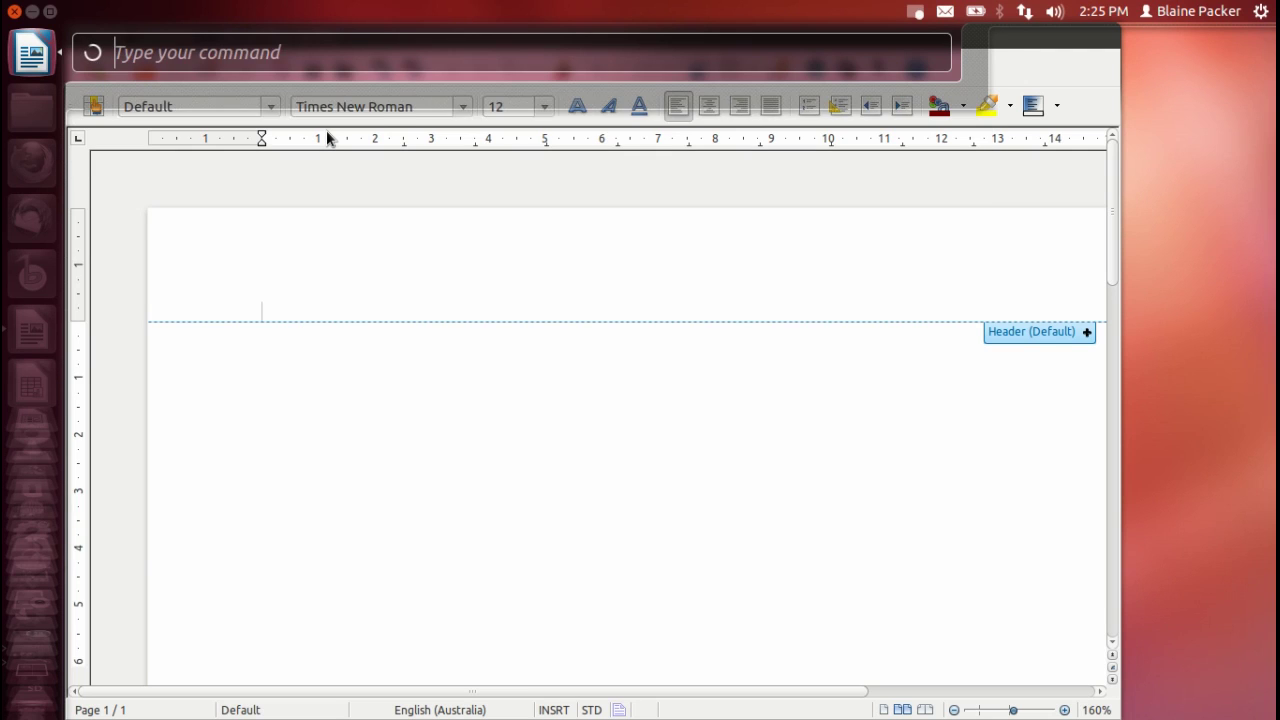
{"action": "key", "text": "Escape"}
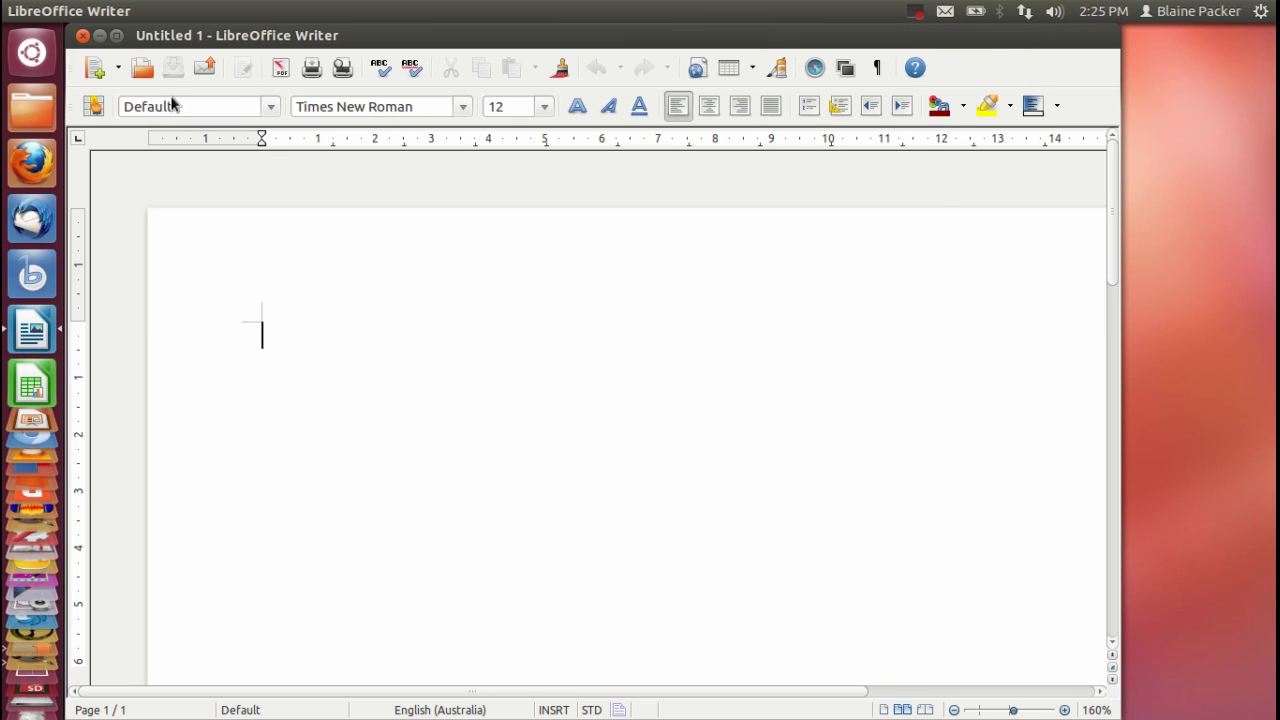
{"action": "key", "text": "alt"}
{"action": "key", "text": "Escape"}
Switch to the workspace with GIMP, focus the image window and search its commands in the HUD for "blur"
{"action": "key", "text": "alt+Tab"}
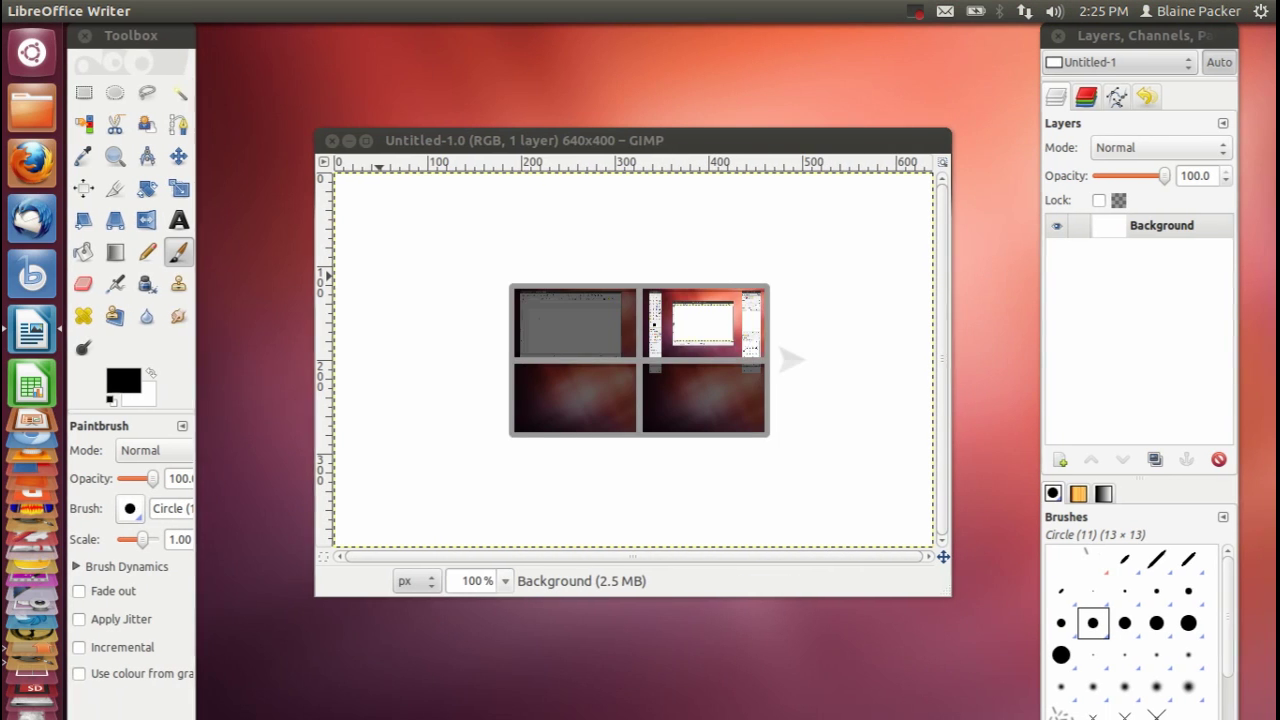
{"action": "left_click", "coordinate": [436, 146]}
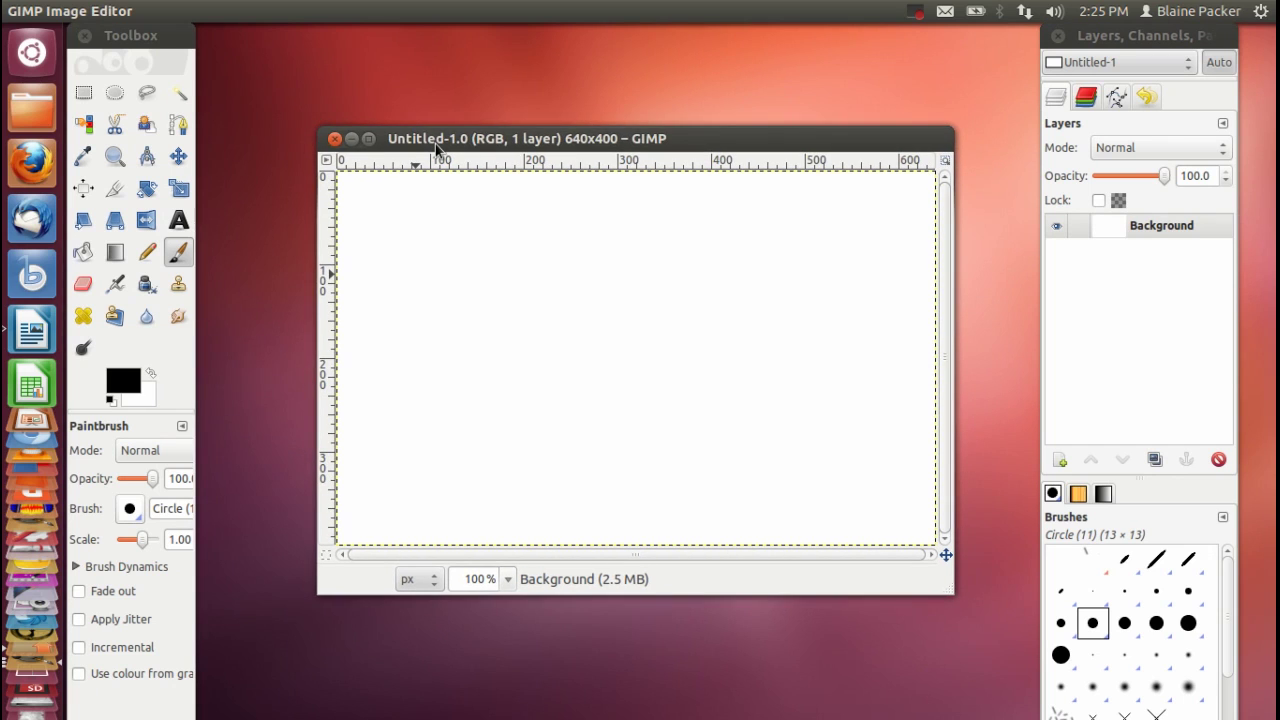
{"action": "key", "text": "alt"}
{"action": "type", "text": "blur"}
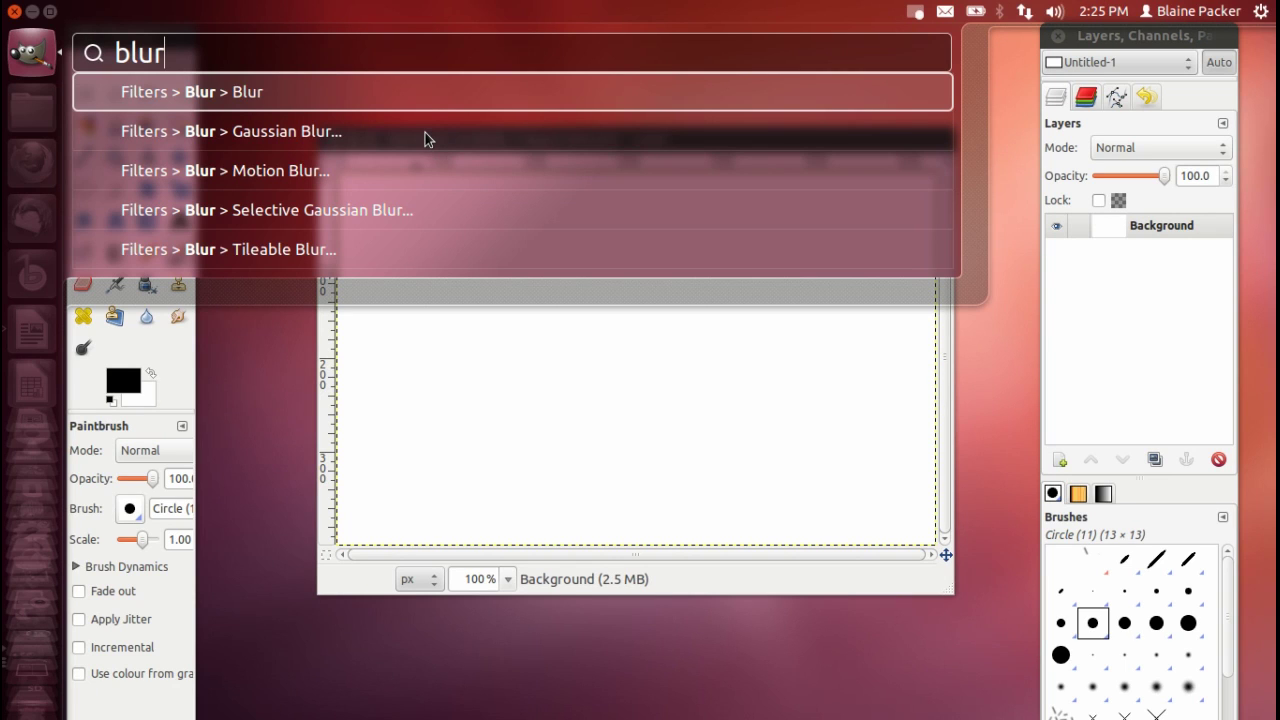
Run Filters > Blur > Blur on the GIMP image, switch to the blank LibreOffice Writer window and close it
{"action": "left_click", "coordinate": [214, 94]}
{"action": "key", "text": "alt+Tab"}
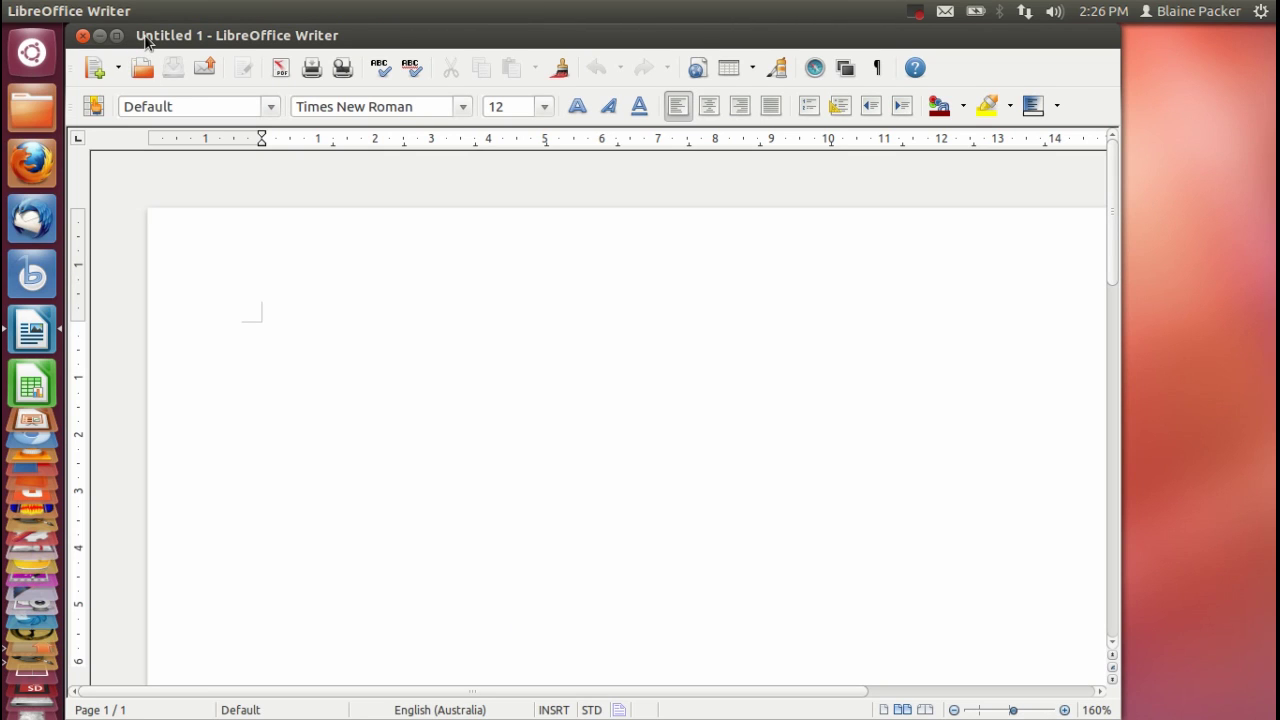
{"action": "left_click_drag", "start_coordinate": [138, 36], "coordinate": [160, 75]}
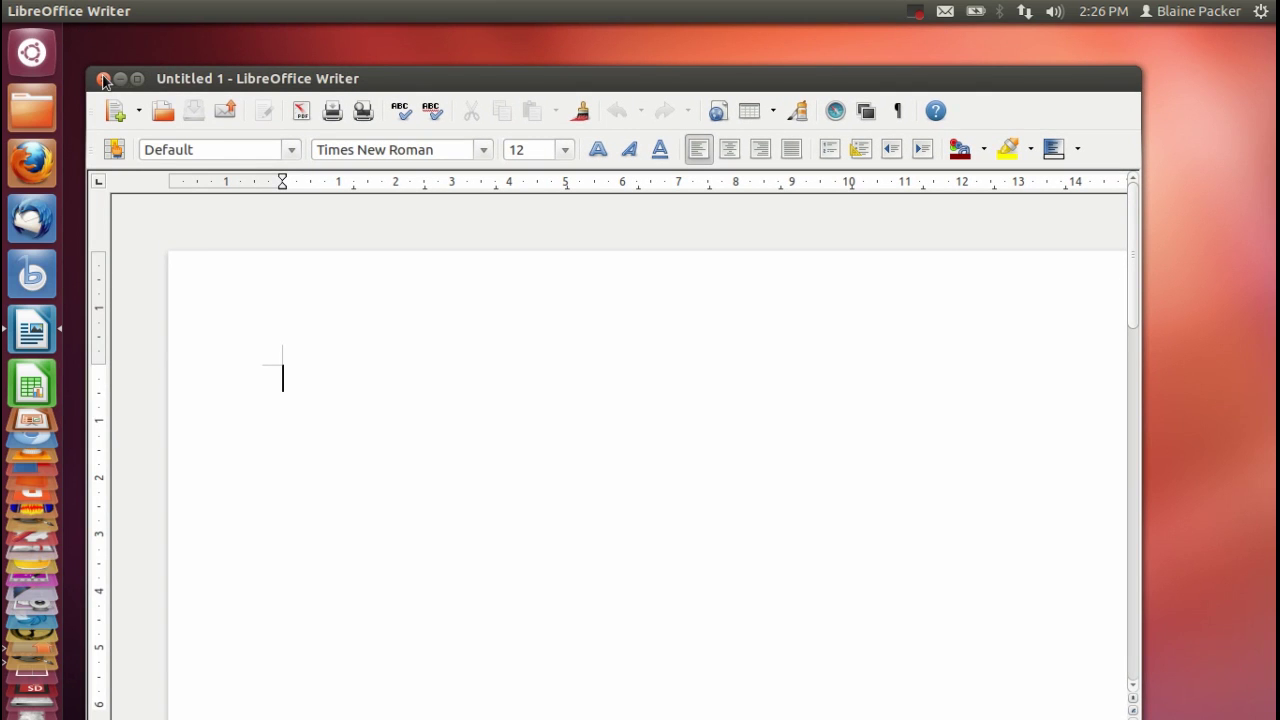
{"action": "left_click", "coordinate": [103, 79]}
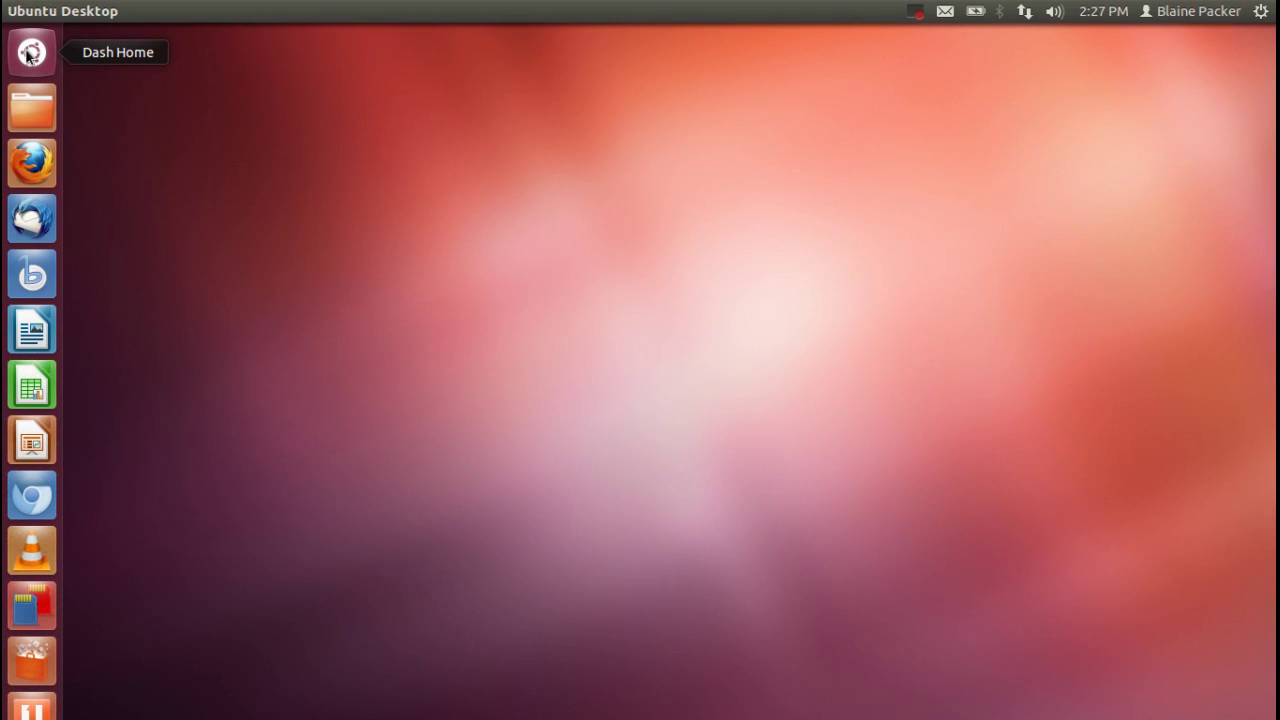
Open the Dash's Applications lens, expand the Installed category and browse the full list of applications
{"action": "left_click", "coordinate": [30, 53]}
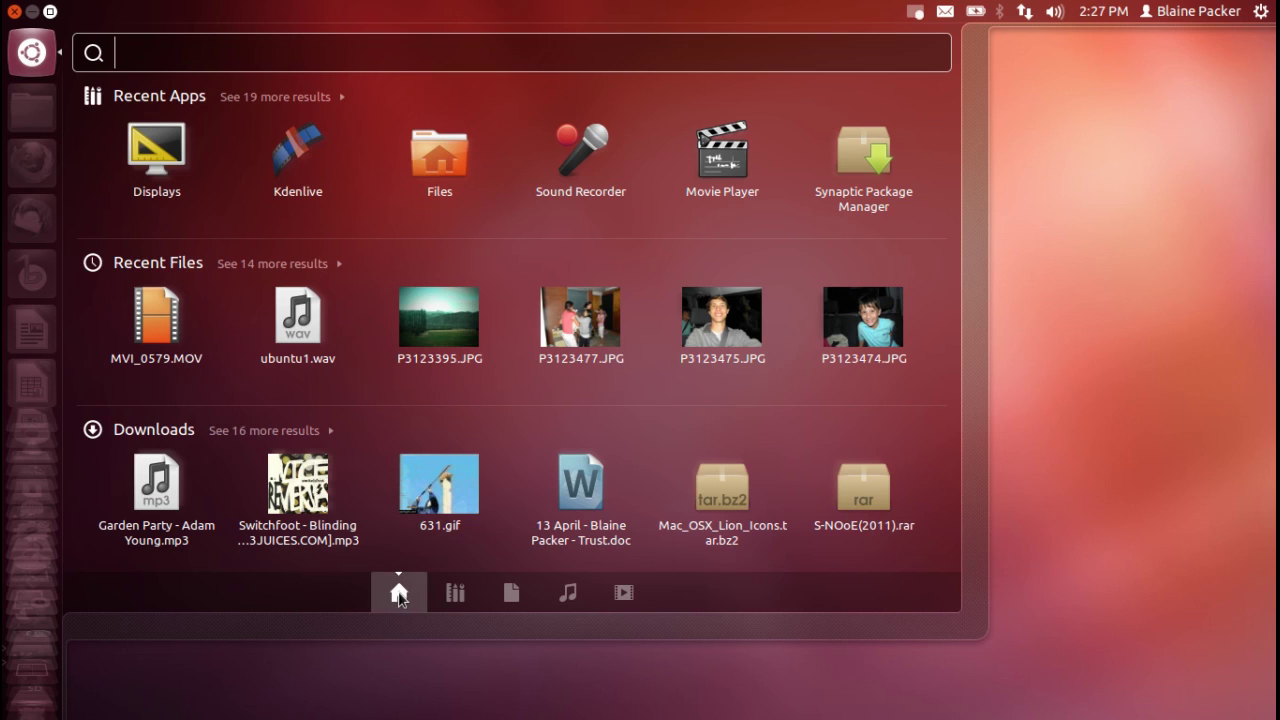
{"action": "key", "text": "ctrl+Tab"}
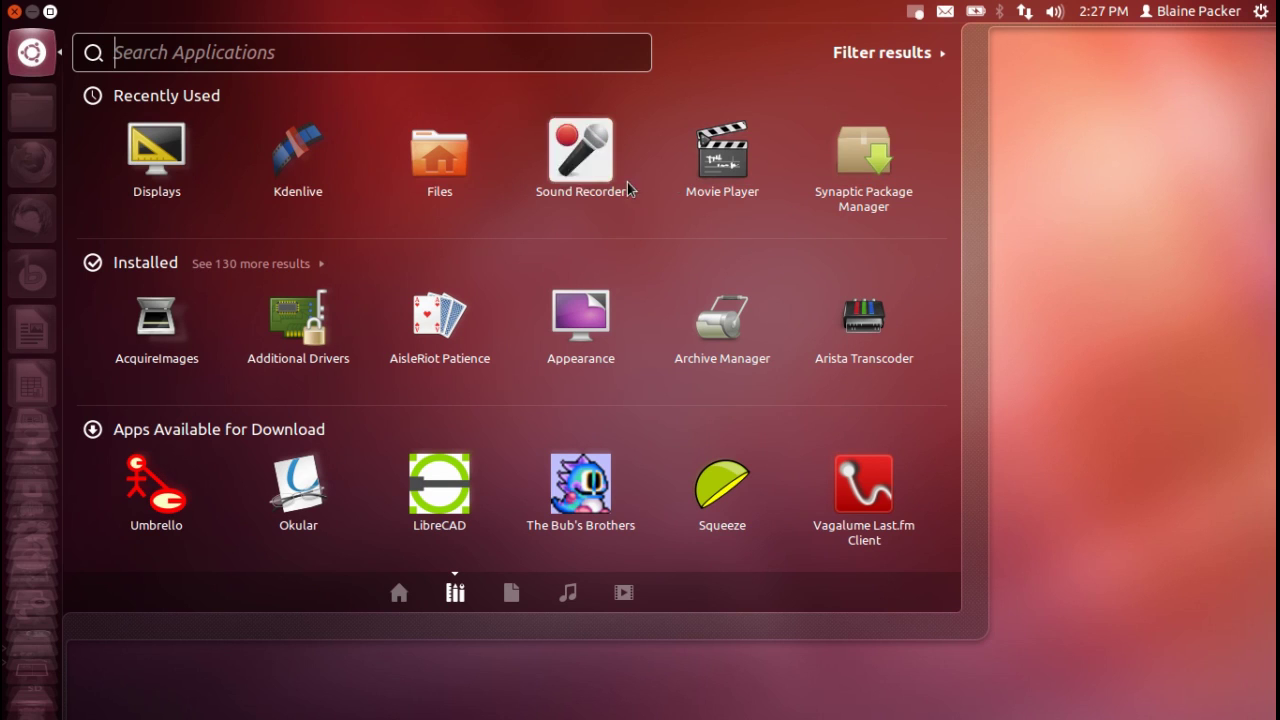
{"action": "left_click", "coordinate": [226, 264]}
{"action": "scroll", "coordinate": [320, 415], "scroll_direction": "down", "scroll_amount": 1}
{"action": "scroll", "coordinate": [318, 414], "scroll_direction": "down", "scroll_amount": 7}
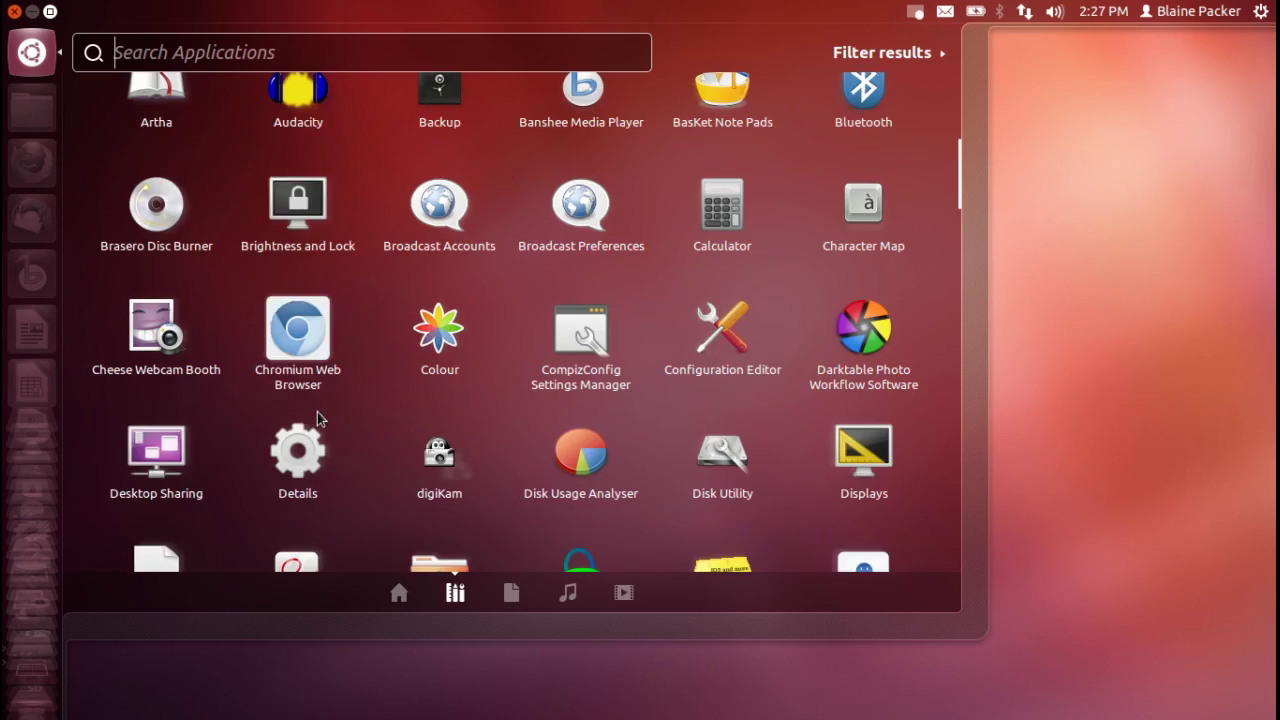
{"action": "scroll", "coordinate": [330, 418], "scroll_direction": "down", "scroll_amount": 7}
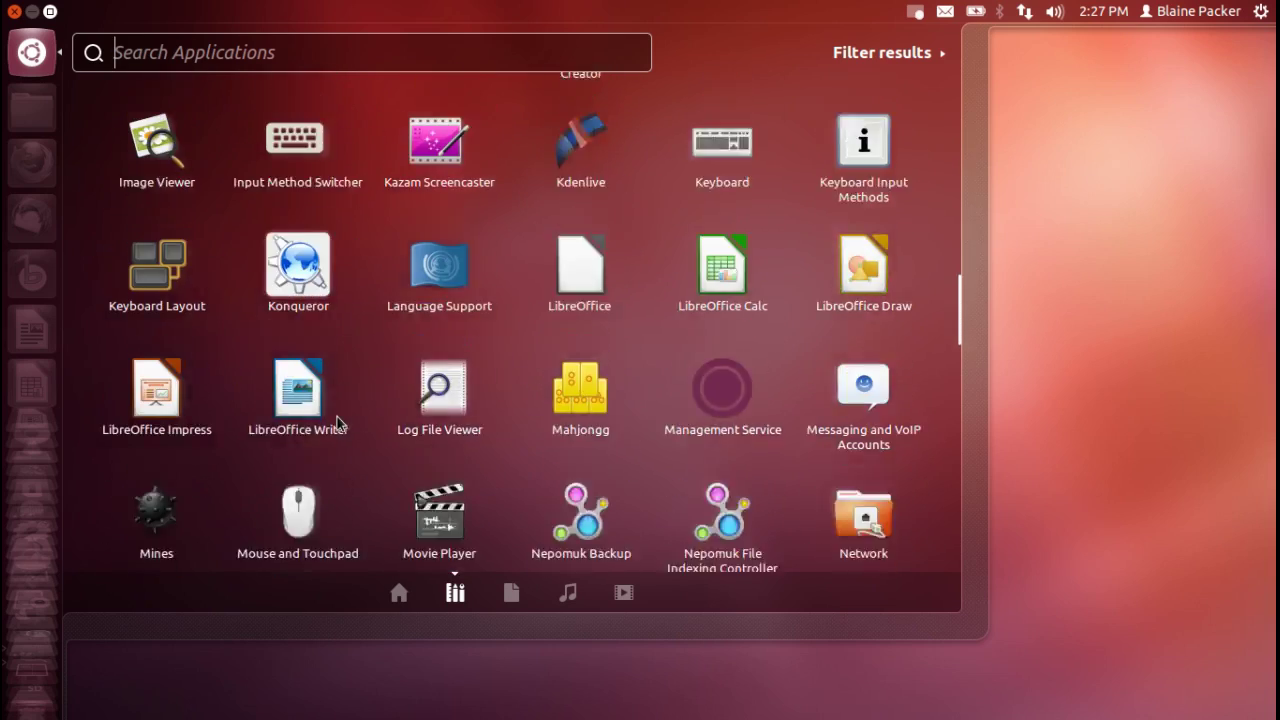
{"action": "scroll", "coordinate": [341, 425], "scroll_direction": "down", "scroll_amount": 8}
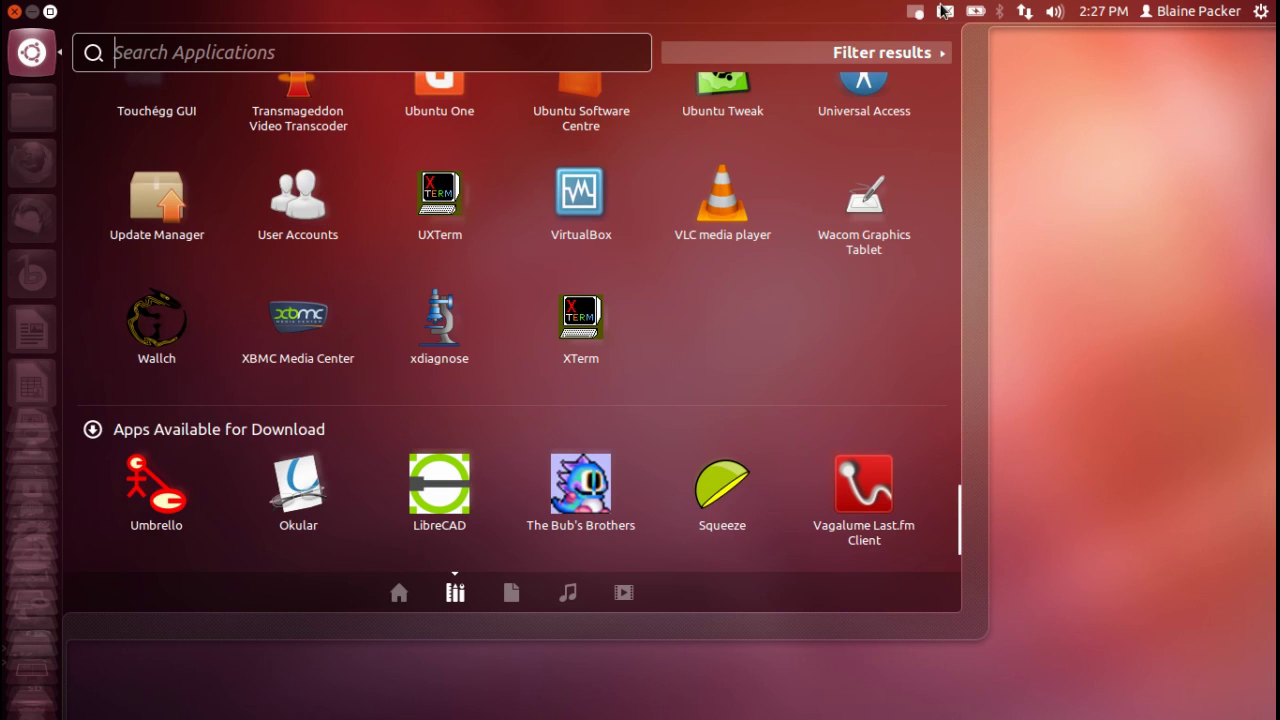
Show the filter options of the Applications lens and maximize the Dash to fill the screen
{"action": "left_click", "coordinate": [910, 58]}
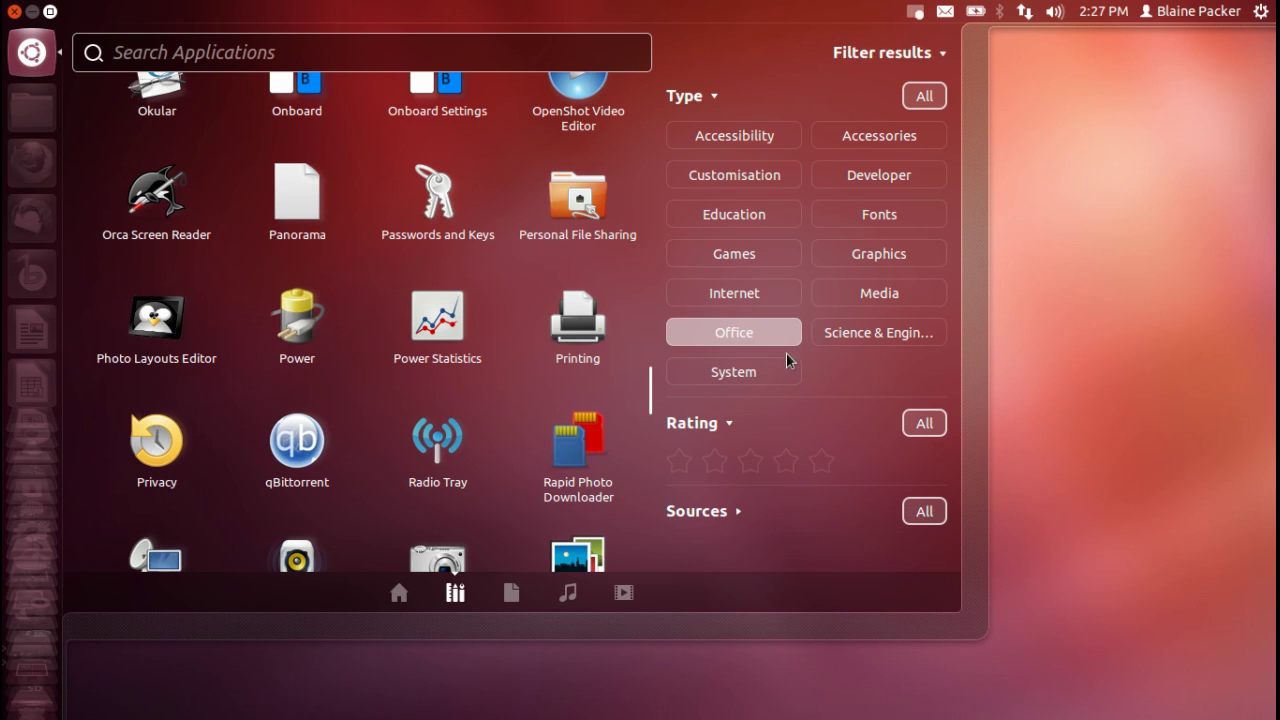
{"action": "left_click", "coordinate": [51, 13]}
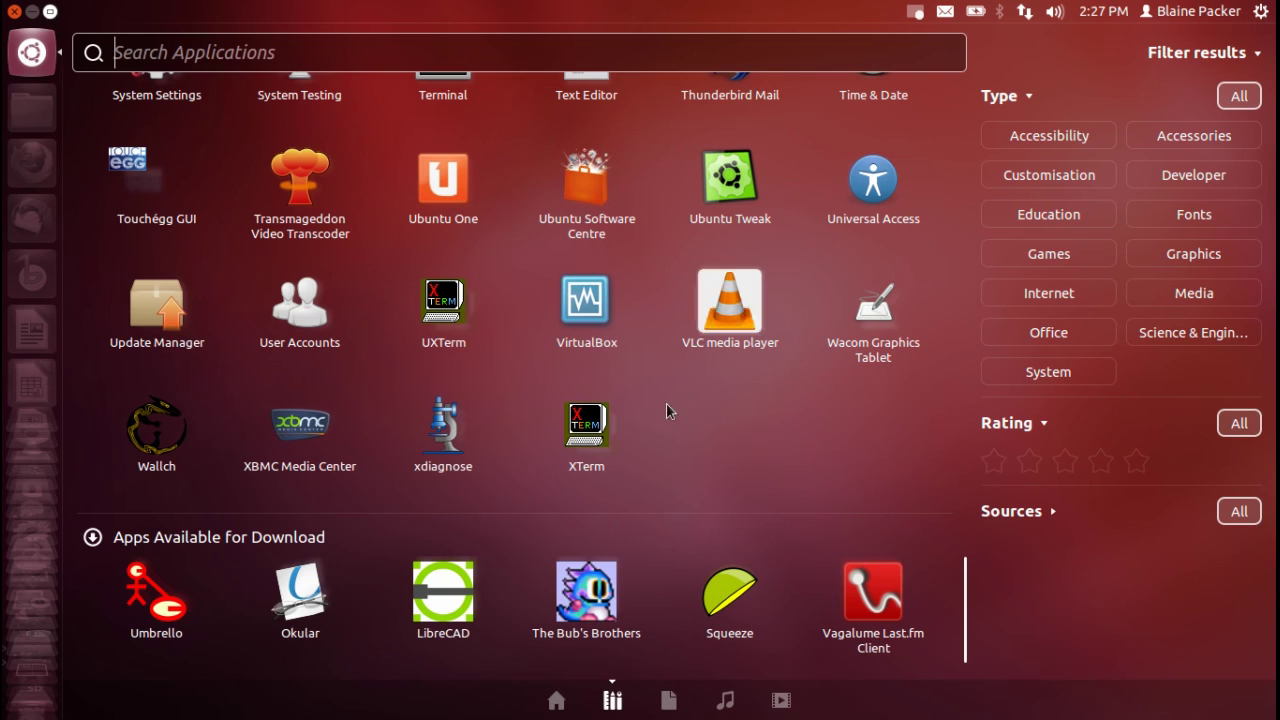
{"action": "scroll", "coordinate": [655, 378], "scroll_direction": "up", "scroll_amount": 5}
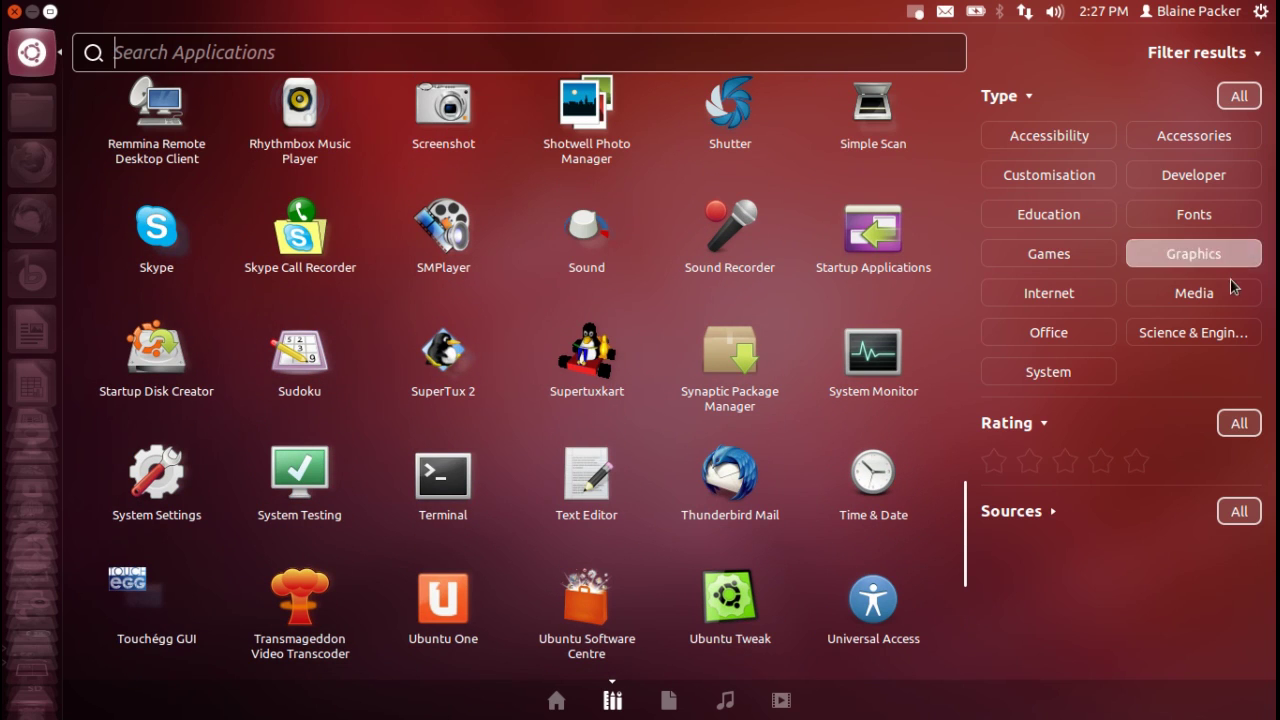
Filter the applications by the Graphics and Internet types, browse the matches and remove the Graphics filter
{"action": "left_click", "coordinate": [1206, 254]}
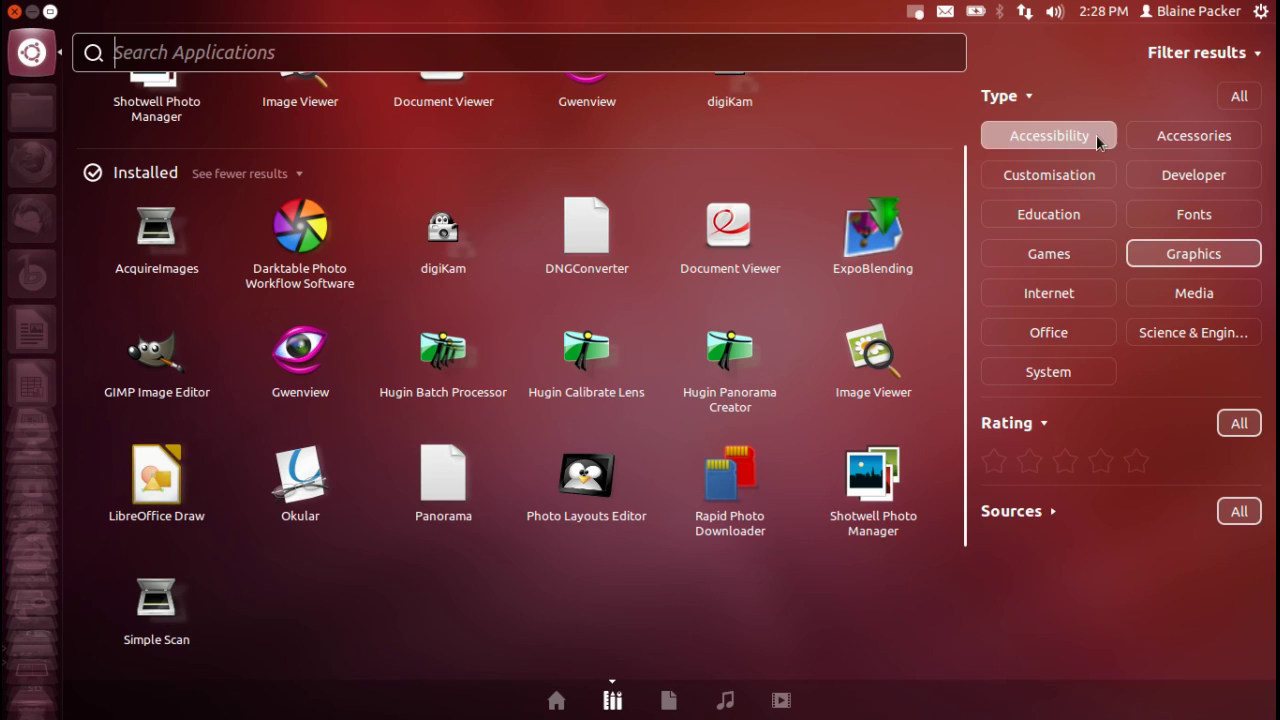
{"action": "left_click", "coordinate": [1071, 288]}
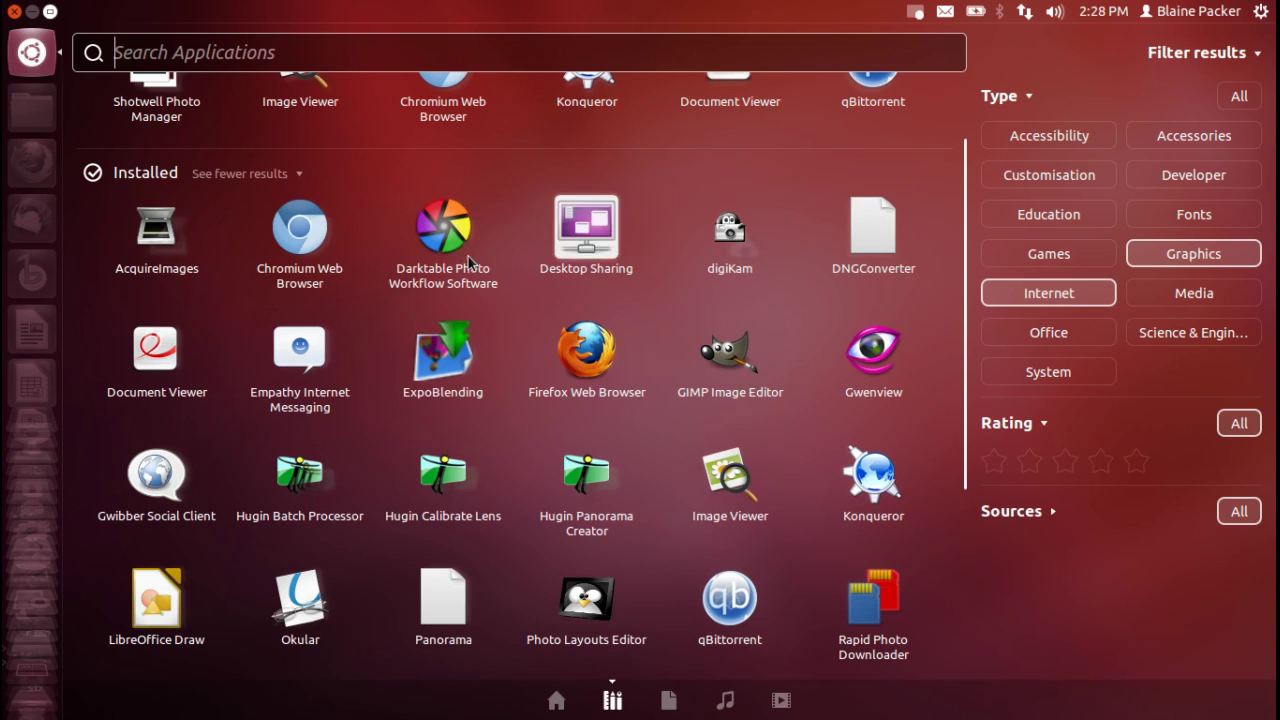
{"action": "scroll", "coordinate": [348, 259], "scroll_direction": "down", "scroll_amount": 1}
{"action": "scroll", "coordinate": [348, 259], "scroll_direction": "down", "scroll_amount": 2}
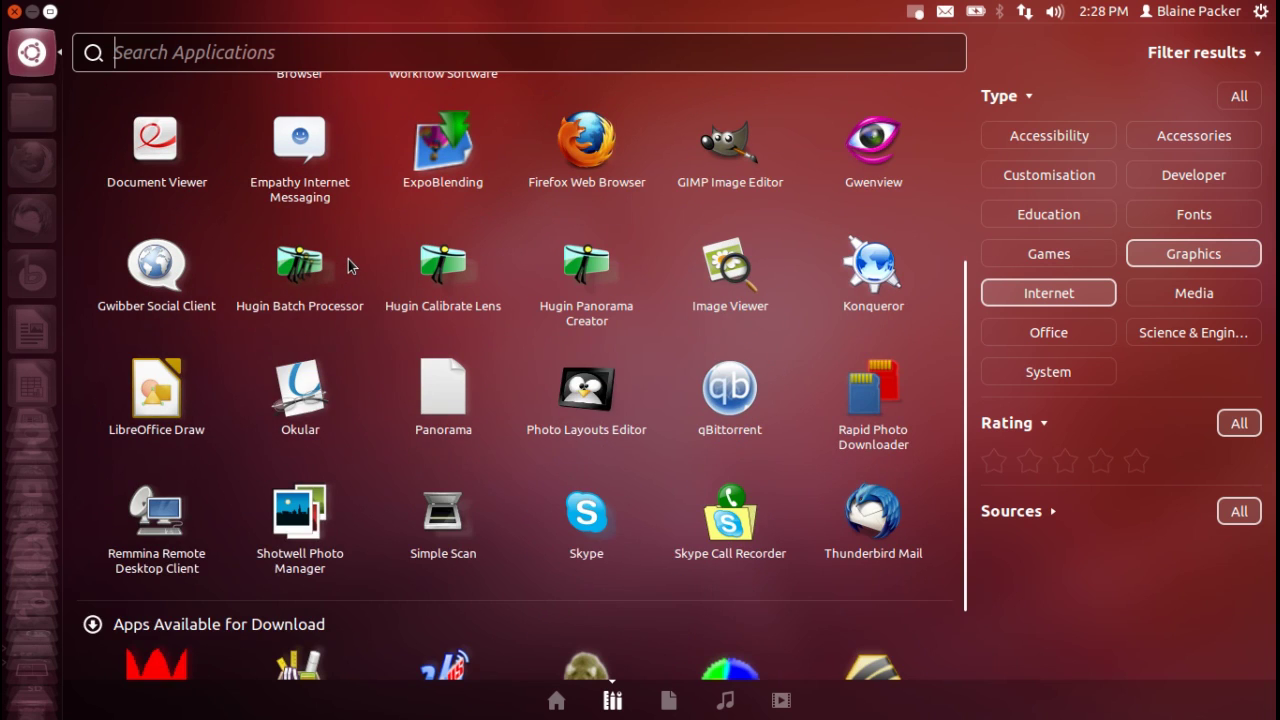
{"action": "scroll", "coordinate": [348, 259], "scroll_direction": "up", "scroll_amount": 1}
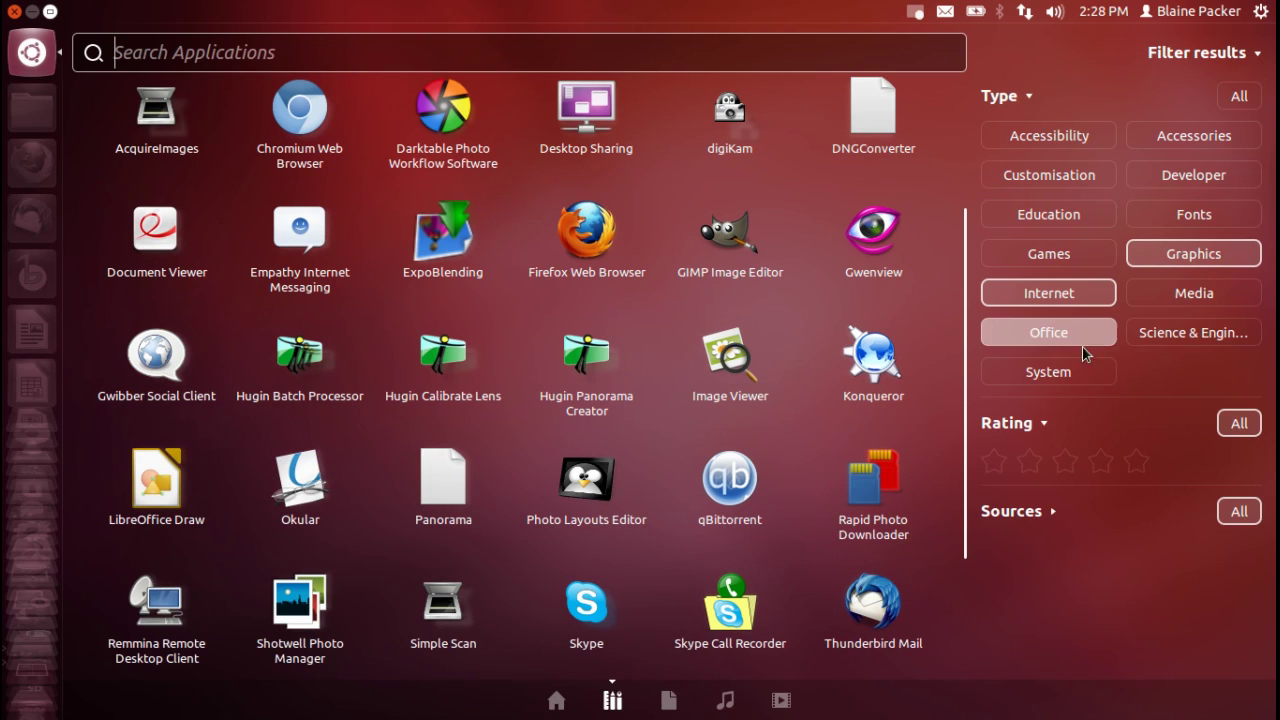
{"action": "left_click", "coordinate": [1178, 258]}
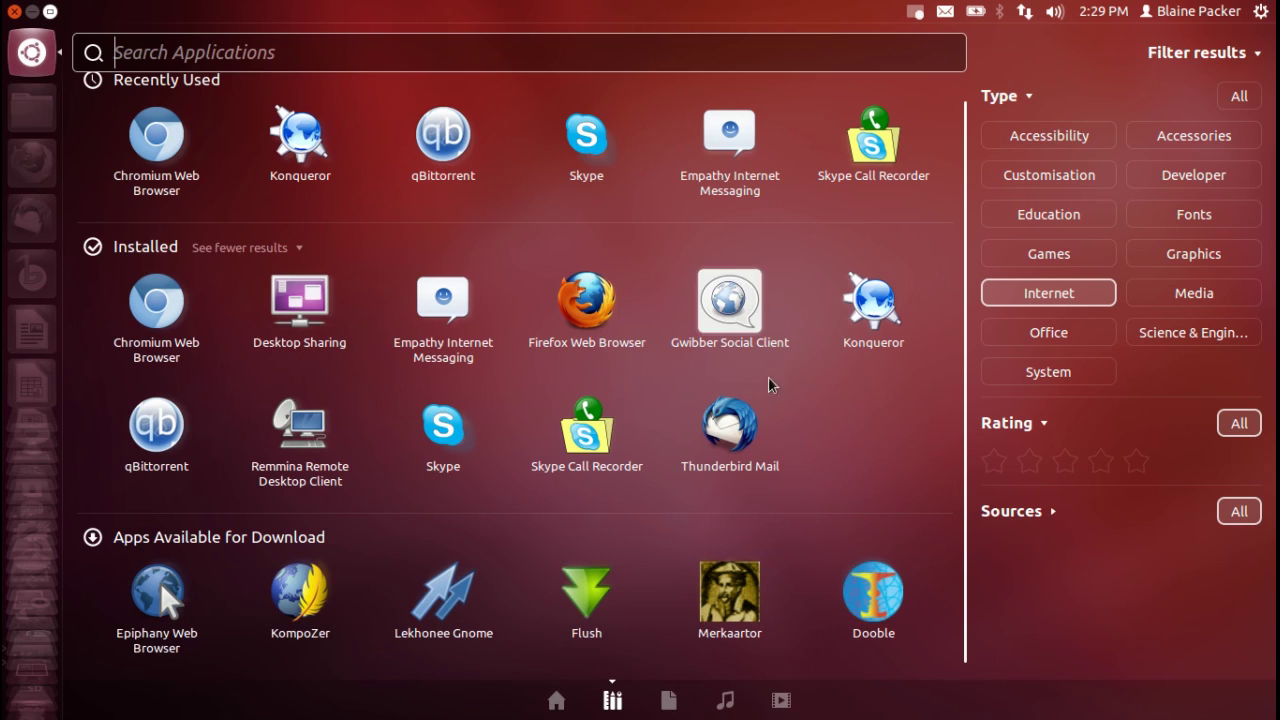
{"action": "scroll", "coordinate": [668, 427], "scroll_direction": "up", "scroll_amount": 1}
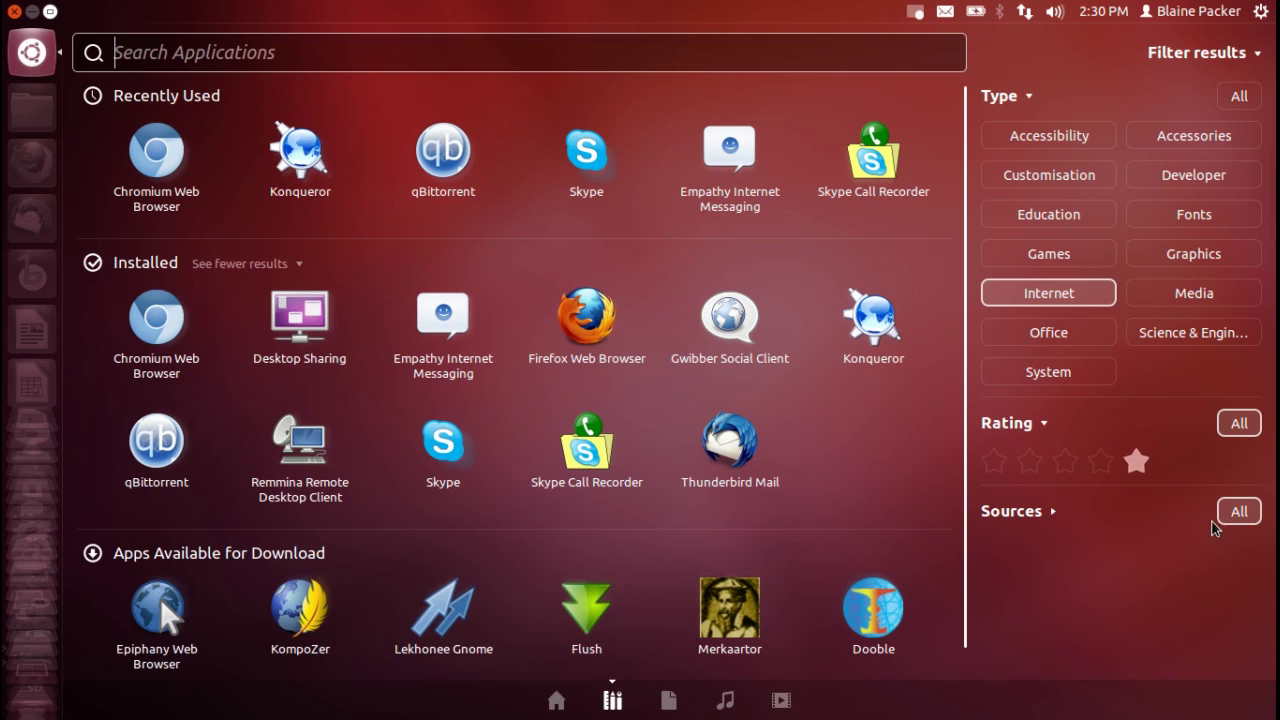
Expand the Sources filter, limit the applications to Local Apps and try the Software Centre source
{"action": "left_click", "coordinate": [1045, 515]}
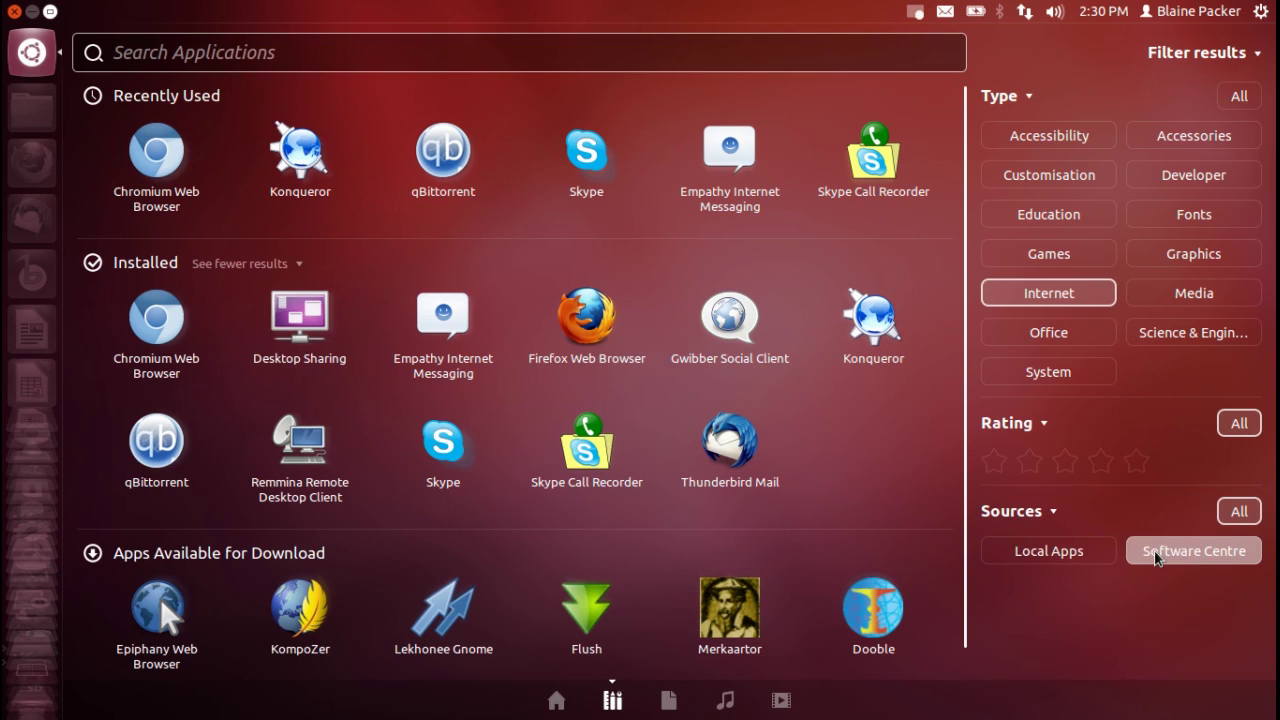
{"action": "left_click", "coordinate": [1066, 552]}
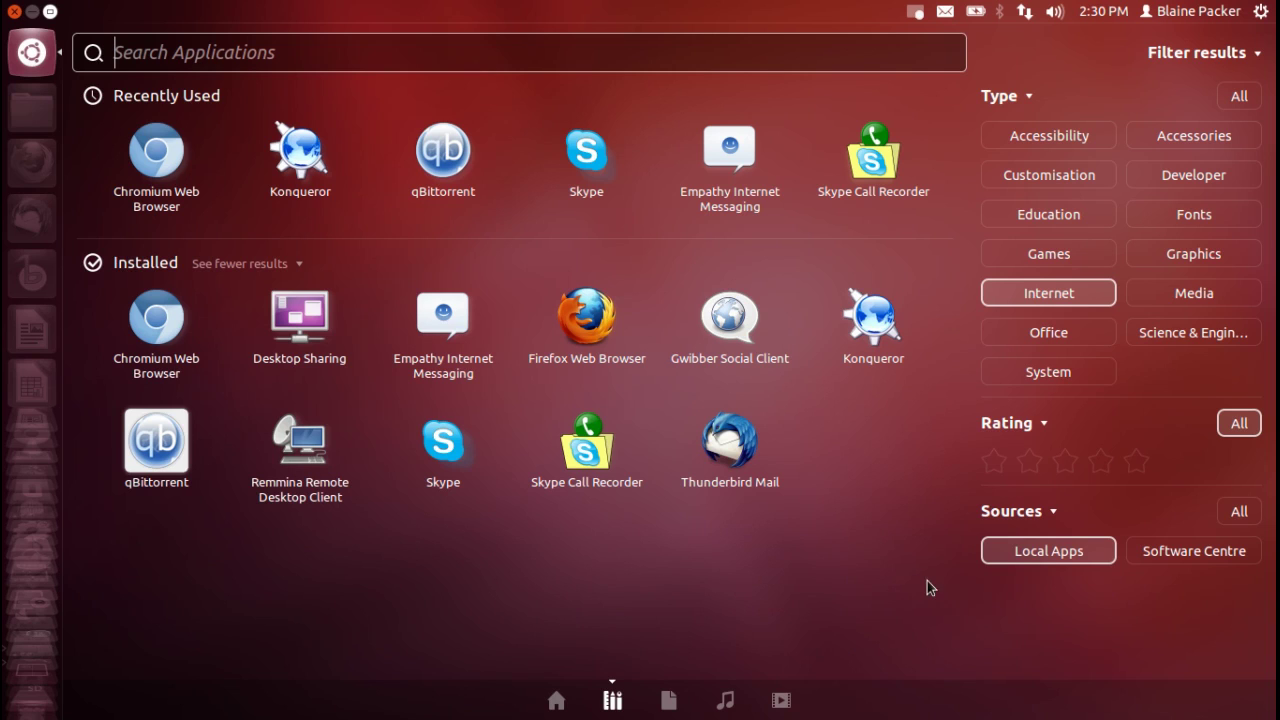
{"action": "left_click", "coordinate": [1190, 550]}
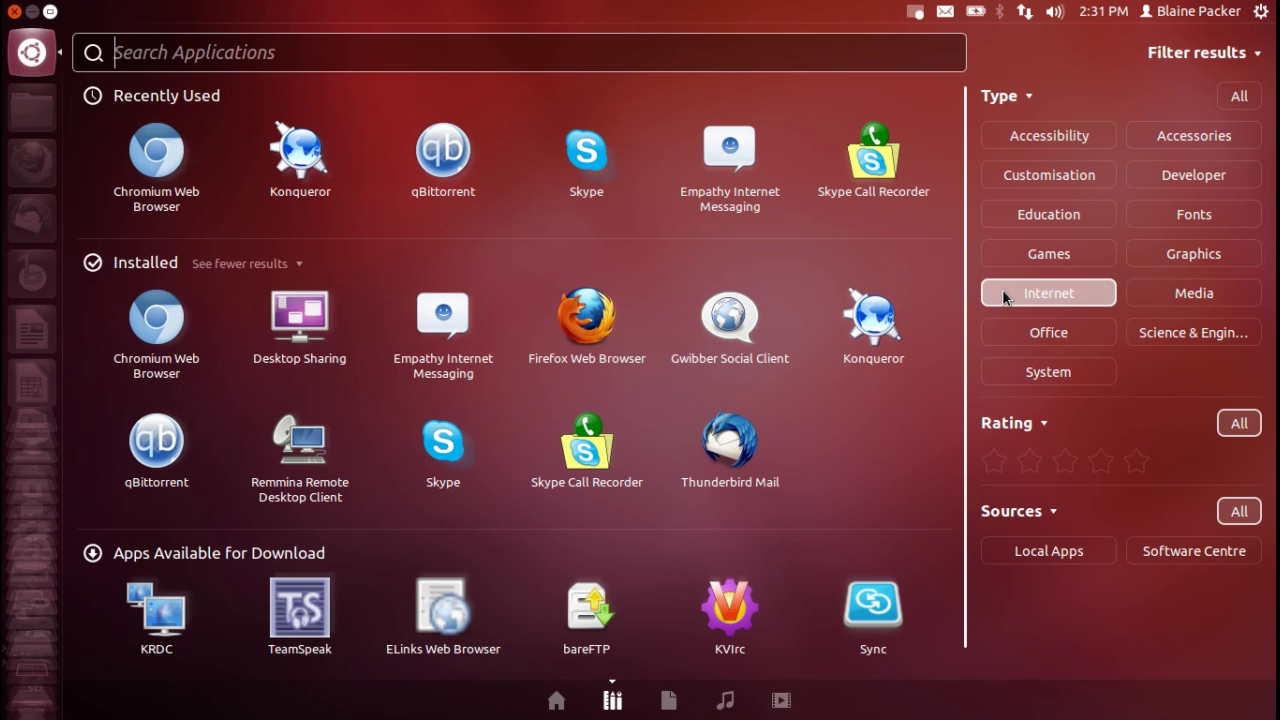
Add the Media type to the Internet filter, browse the applications and leave only Media selected
{"action": "left_click", "coordinate": [1193, 291]}
{"action": "scroll", "coordinate": [684, 412], "scroll_direction": "down", "scroll_amount": 5}
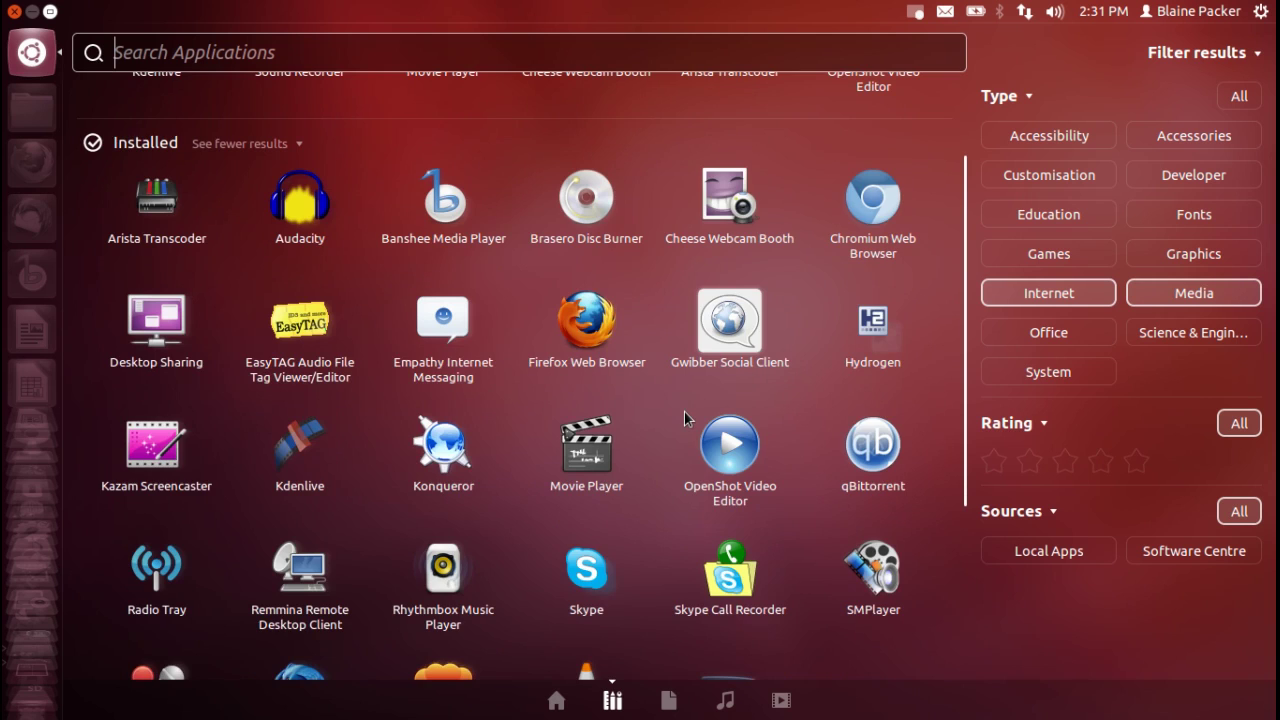
{"action": "scroll", "coordinate": [697, 403], "scroll_direction": "down", "scroll_amount": 1}
{"action": "scroll", "coordinate": [700, 402], "scroll_direction": "up", "scroll_amount": 2}
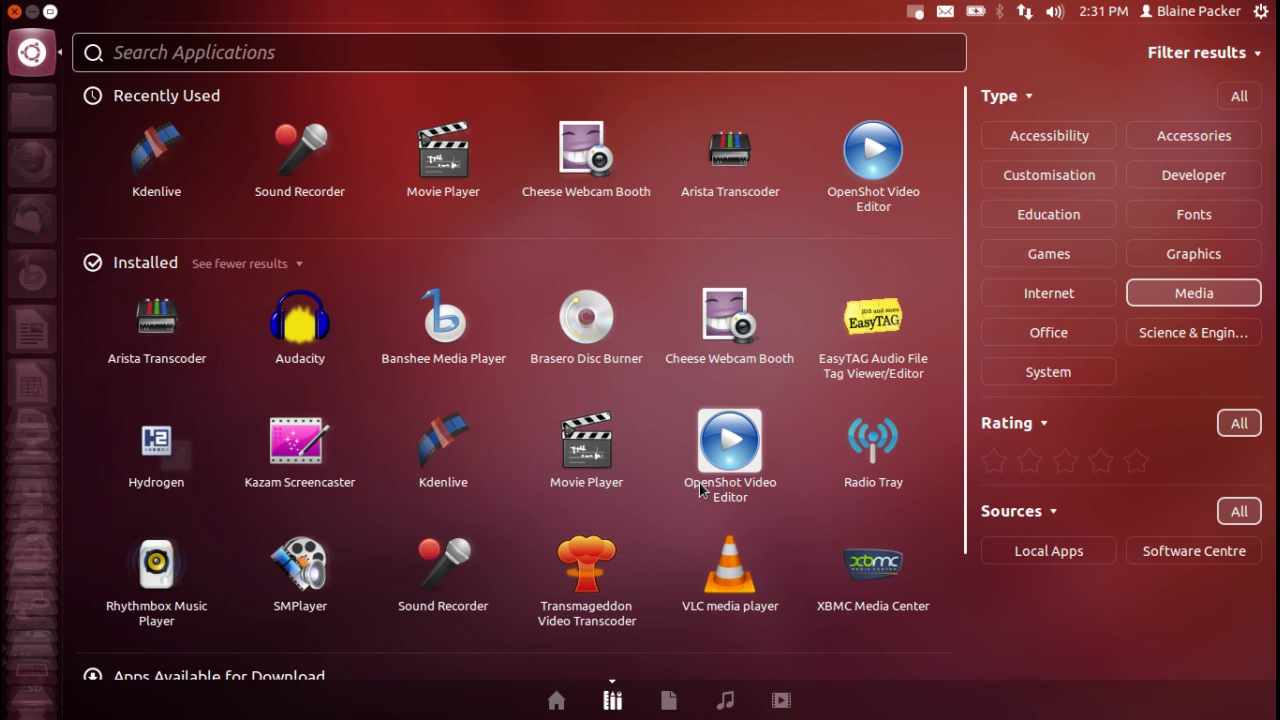
Switch the Dash to the Files & Folders lens and toggle the full lists of Recent and Downloads items
{"action": "key", "text": "ctrl+Tab"}
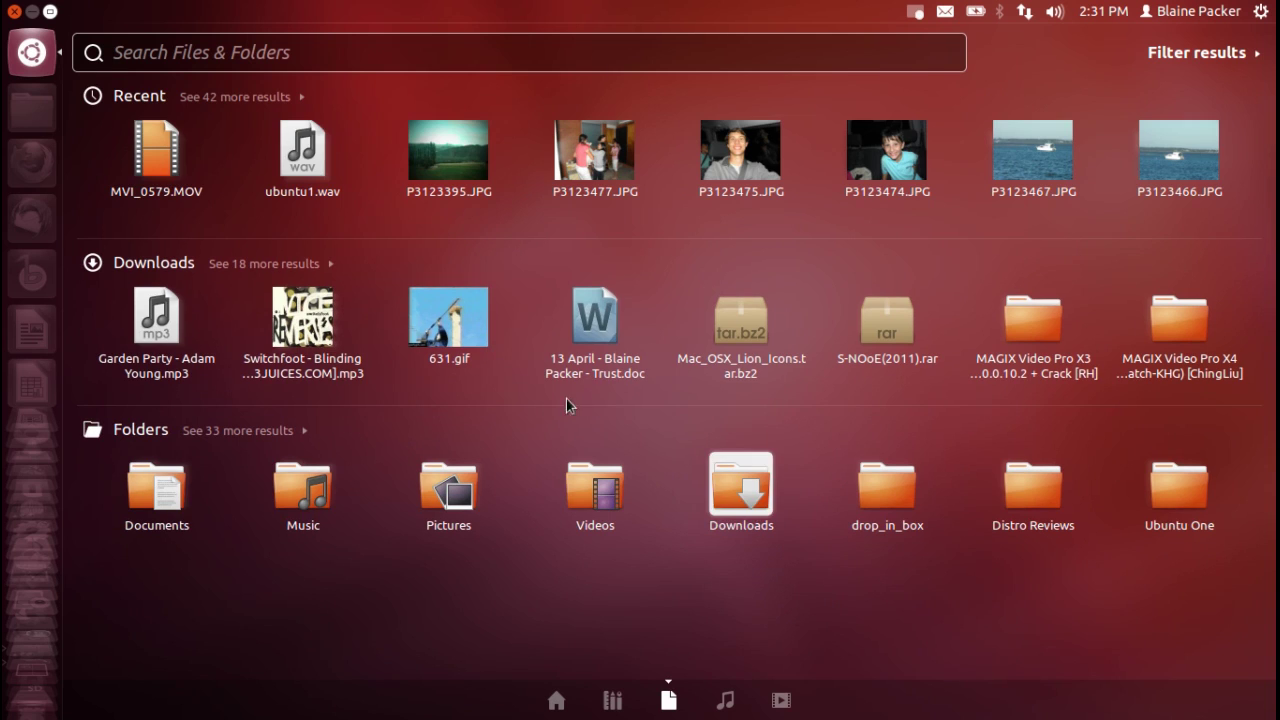
{"action": "left_click", "coordinate": [261, 90]}
{"action": "left_click", "coordinate": [260, 94]}
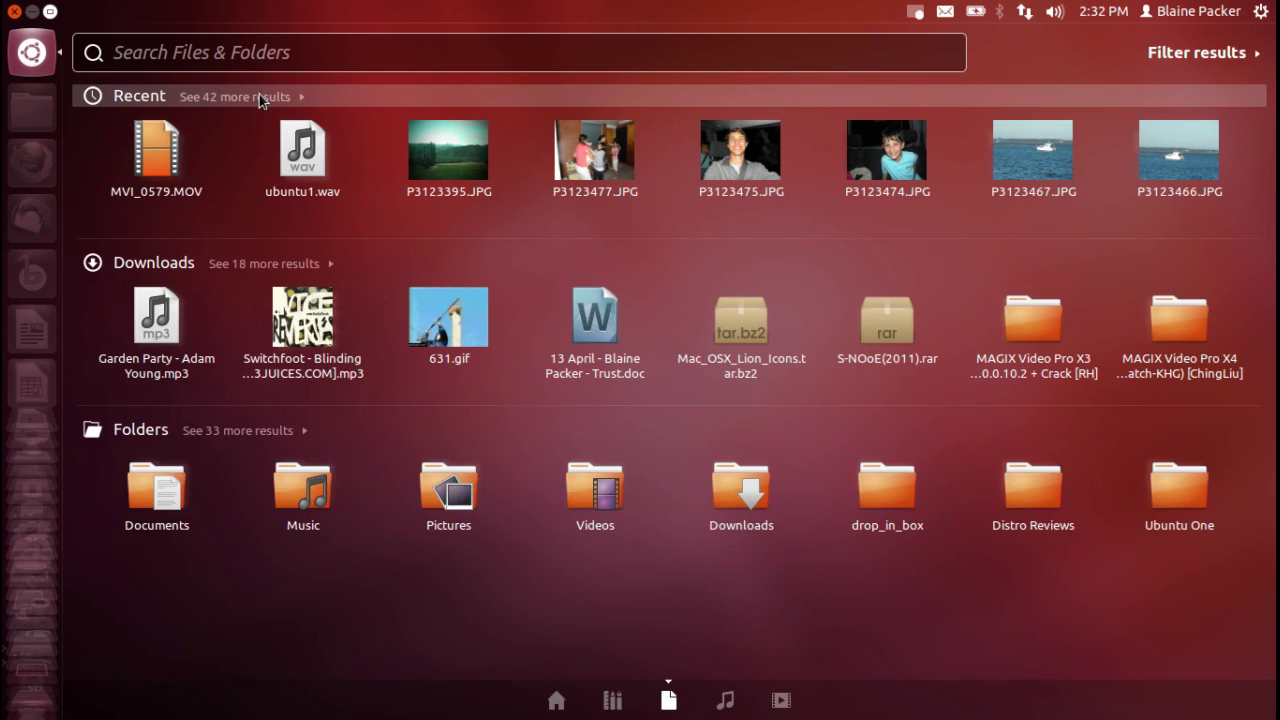
{"action": "left_click", "coordinate": [260, 93]}
{"action": "left_click", "coordinate": [262, 91]}
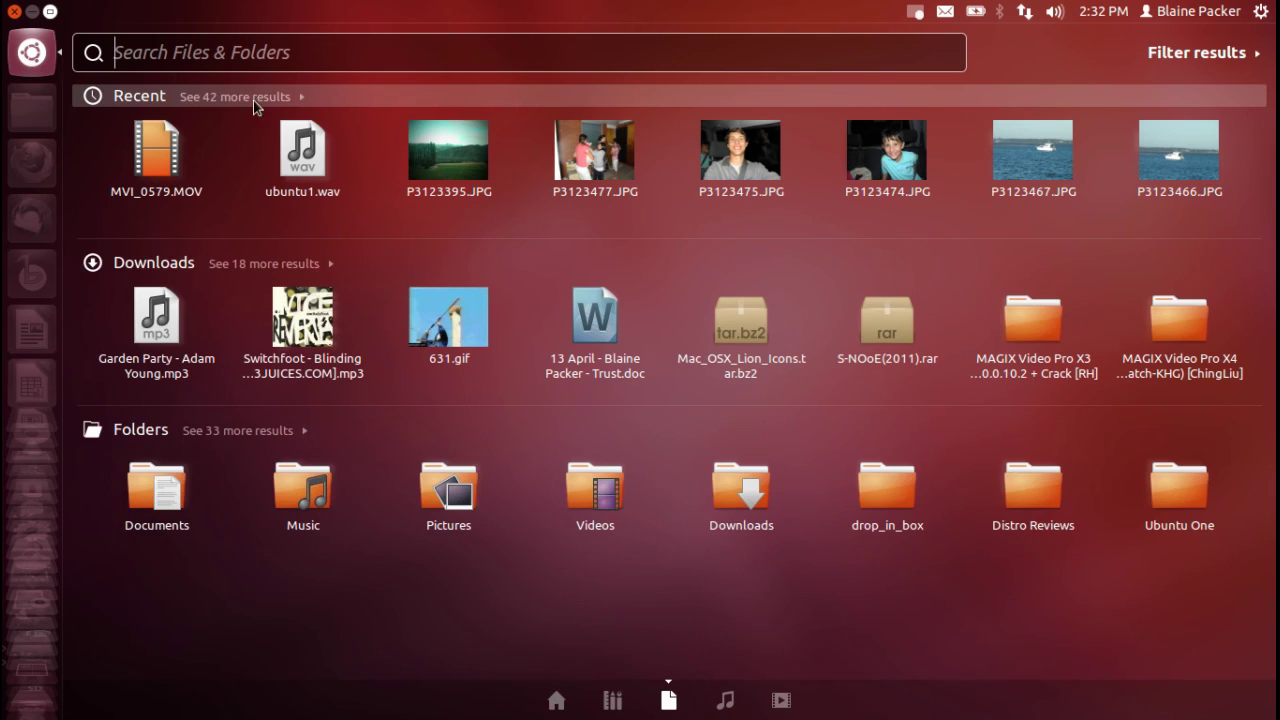
{"action": "left_click", "coordinate": [240, 266]}
{"action": "left_click", "coordinate": [240, 266]}
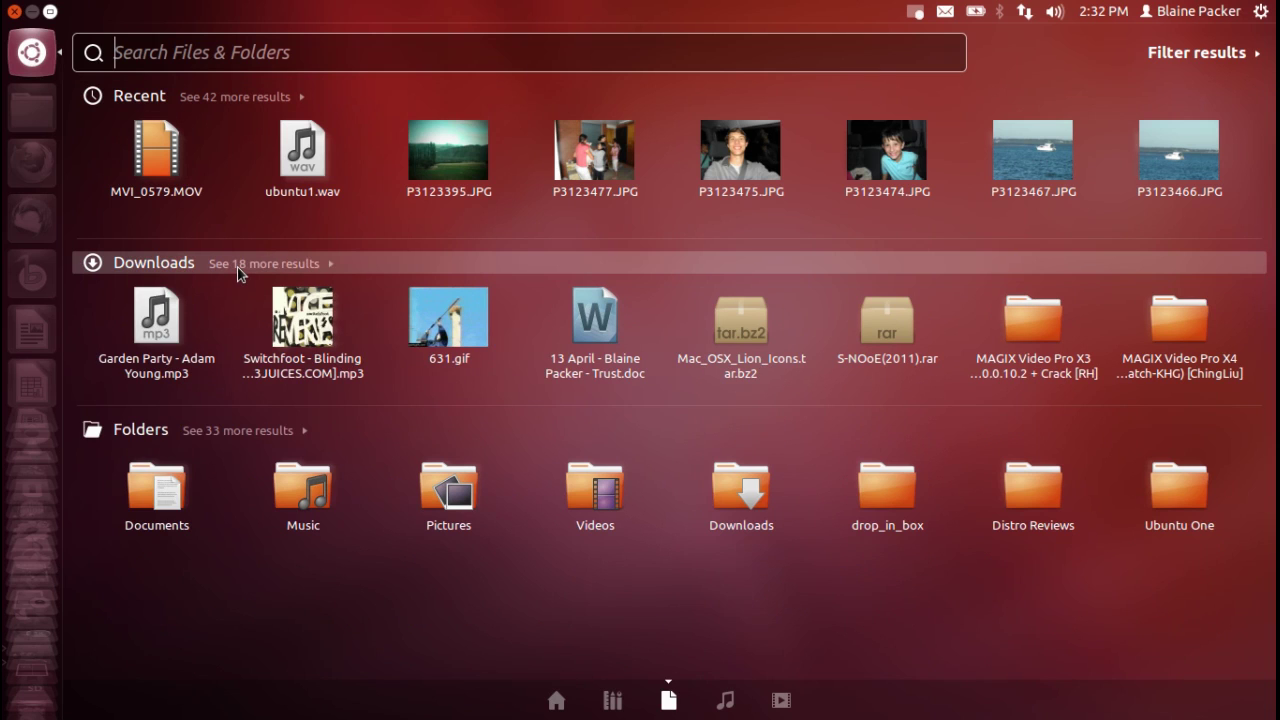
Expand the Folders category, browse its contents, collapse it again and close the Dash
{"action": "left_click", "coordinate": [231, 437]}
{"action": "scroll", "coordinate": [231, 442], "scroll_direction": "down", "scroll_amount": 3}
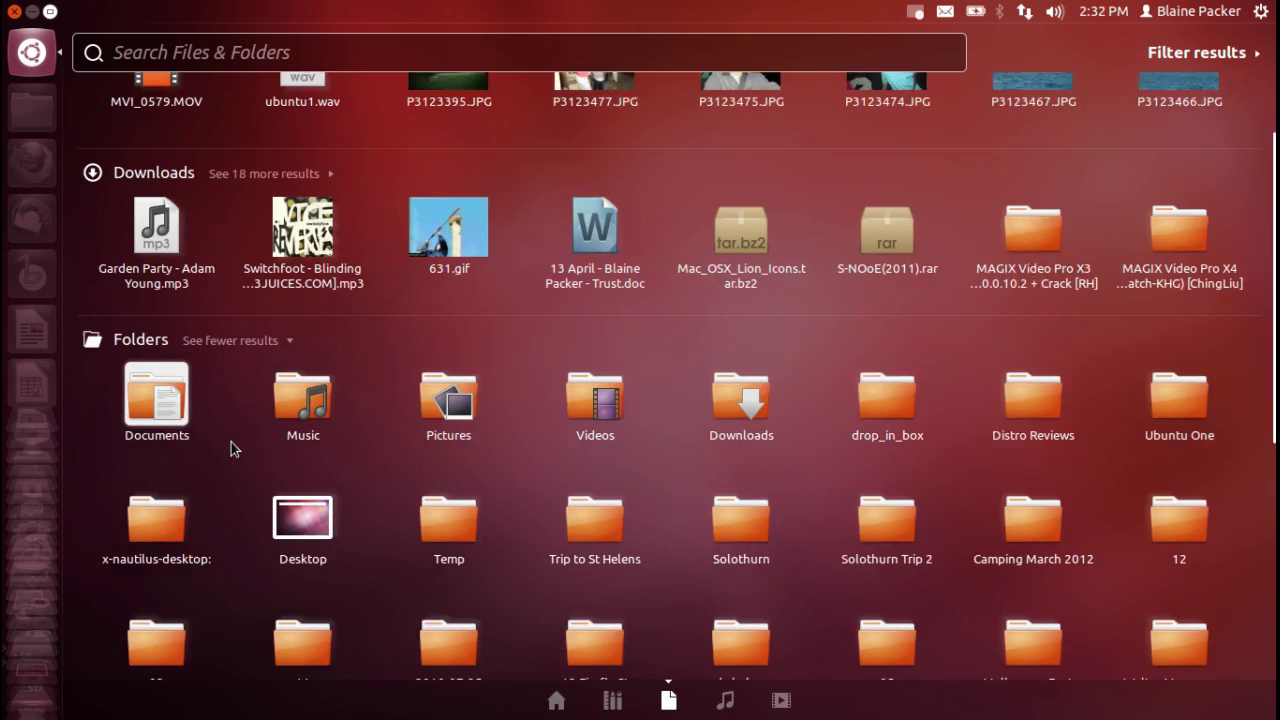
{"action": "scroll", "coordinate": [231, 442], "scroll_direction": "up", "scroll_amount": 3}
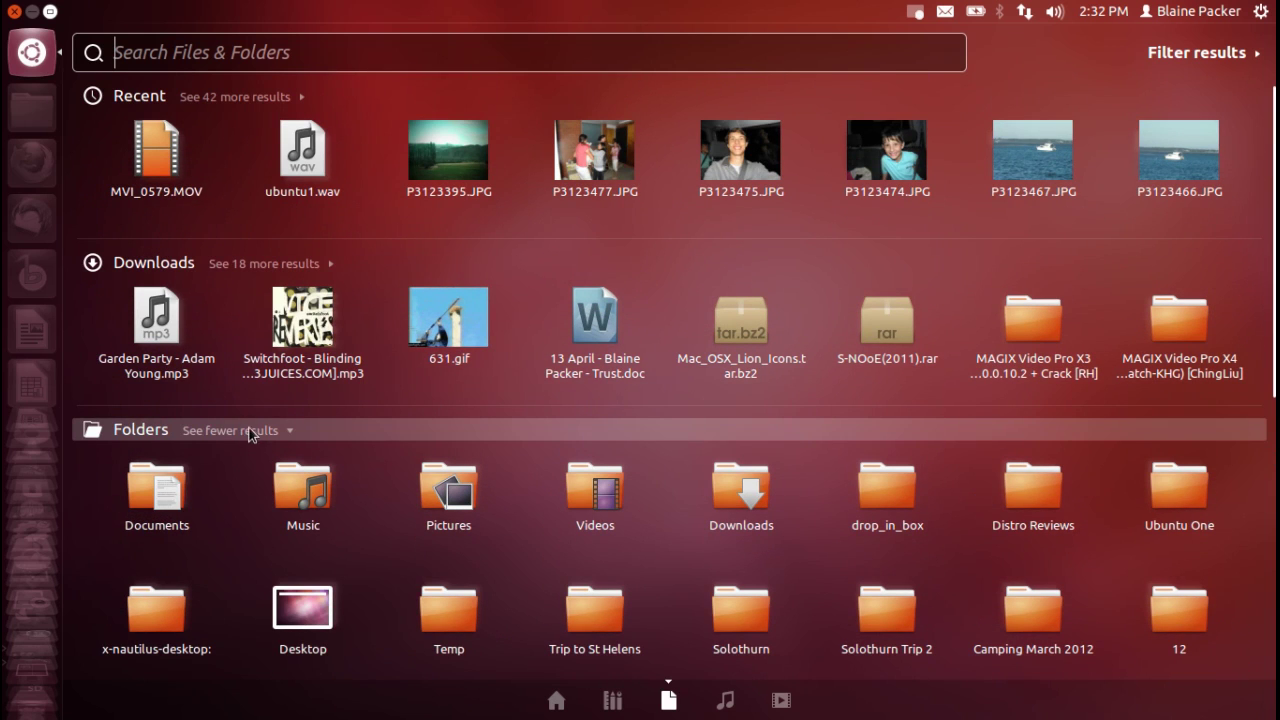
{"action": "left_click", "coordinate": [243, 434]}
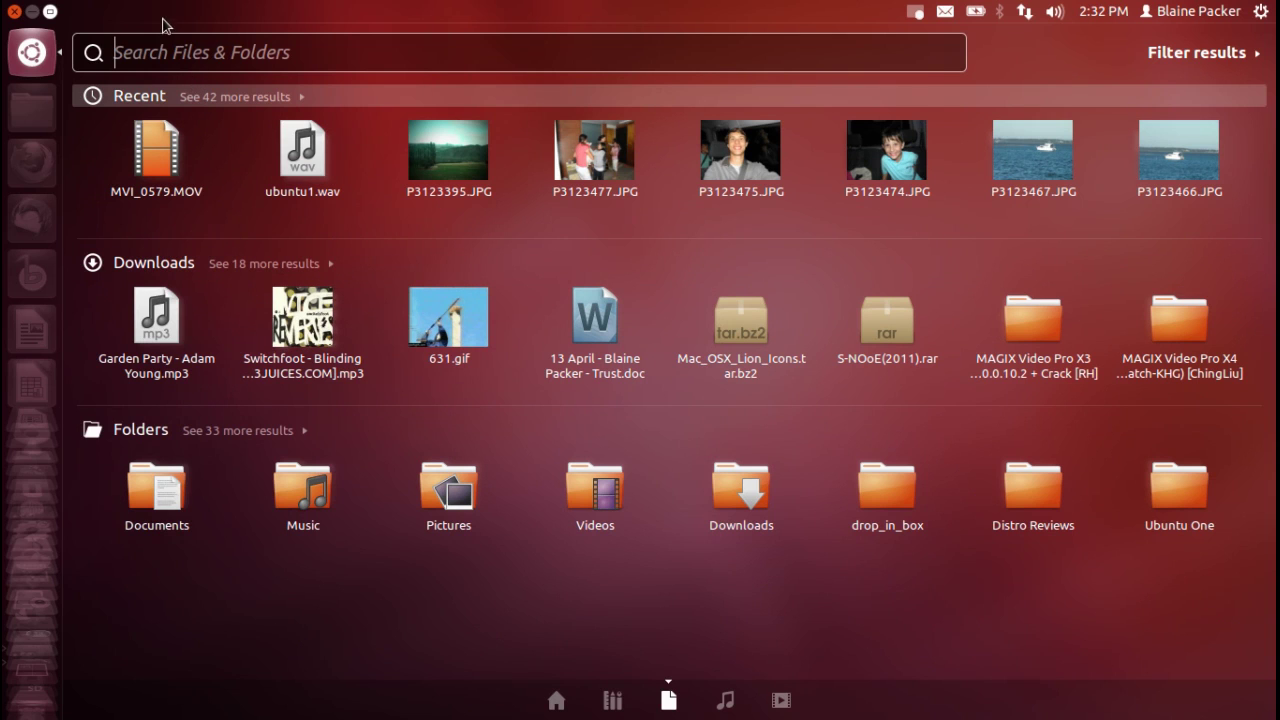
{"action": "left_click", "coordinate": [197, 160]}
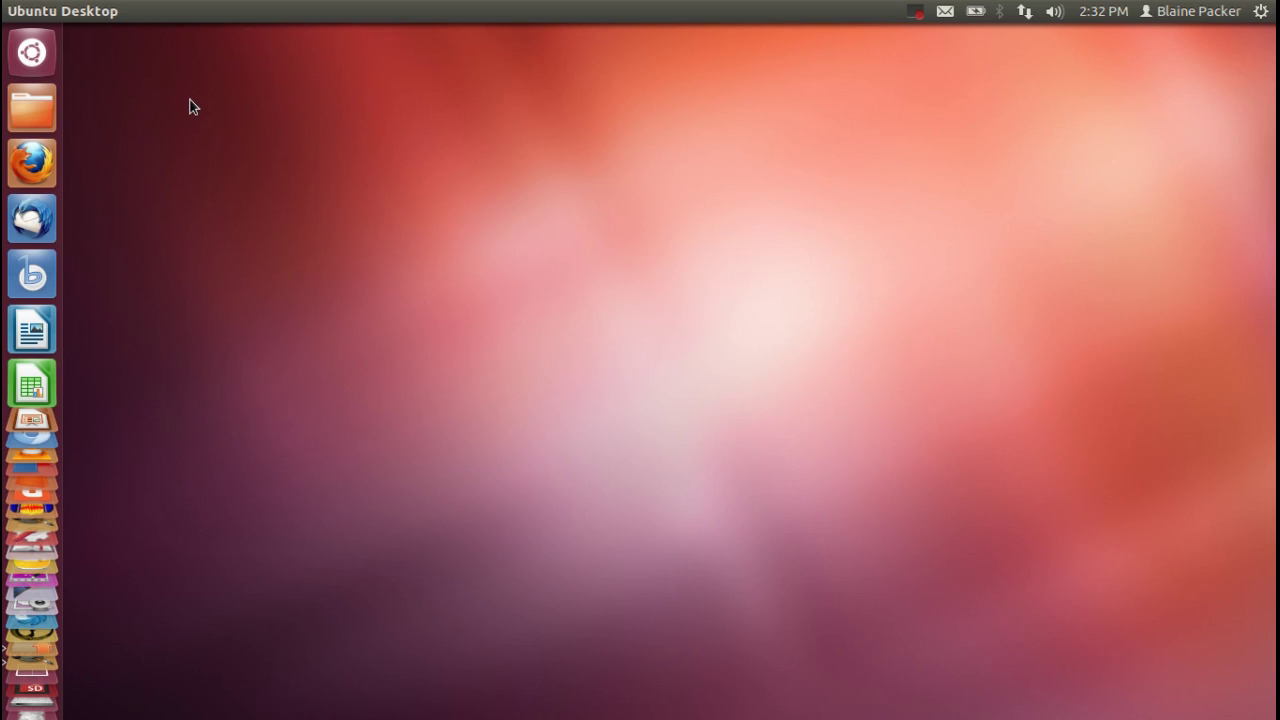
Search the Dash for "priv" and open the Privacy settings
{"action": "key", "text": "super"}
{"action": "type", "text": "priv"}
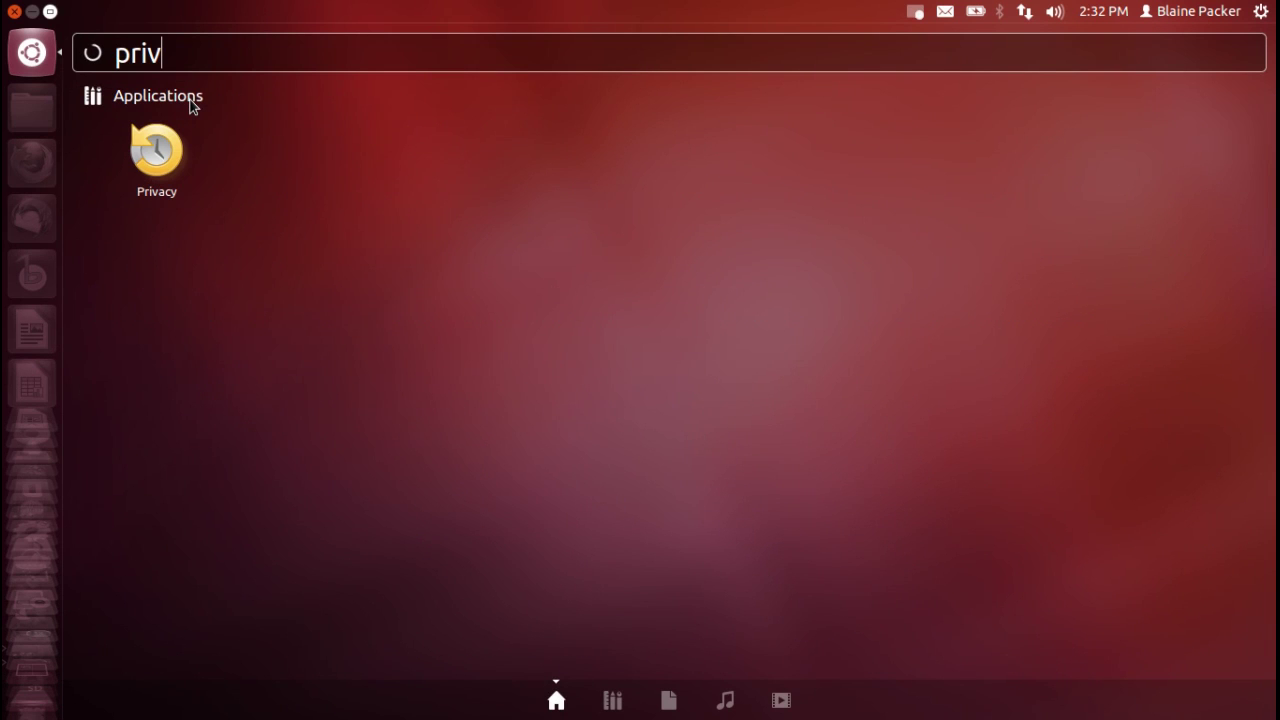
{"action": "left_click", "coordinate": [162, 134]}
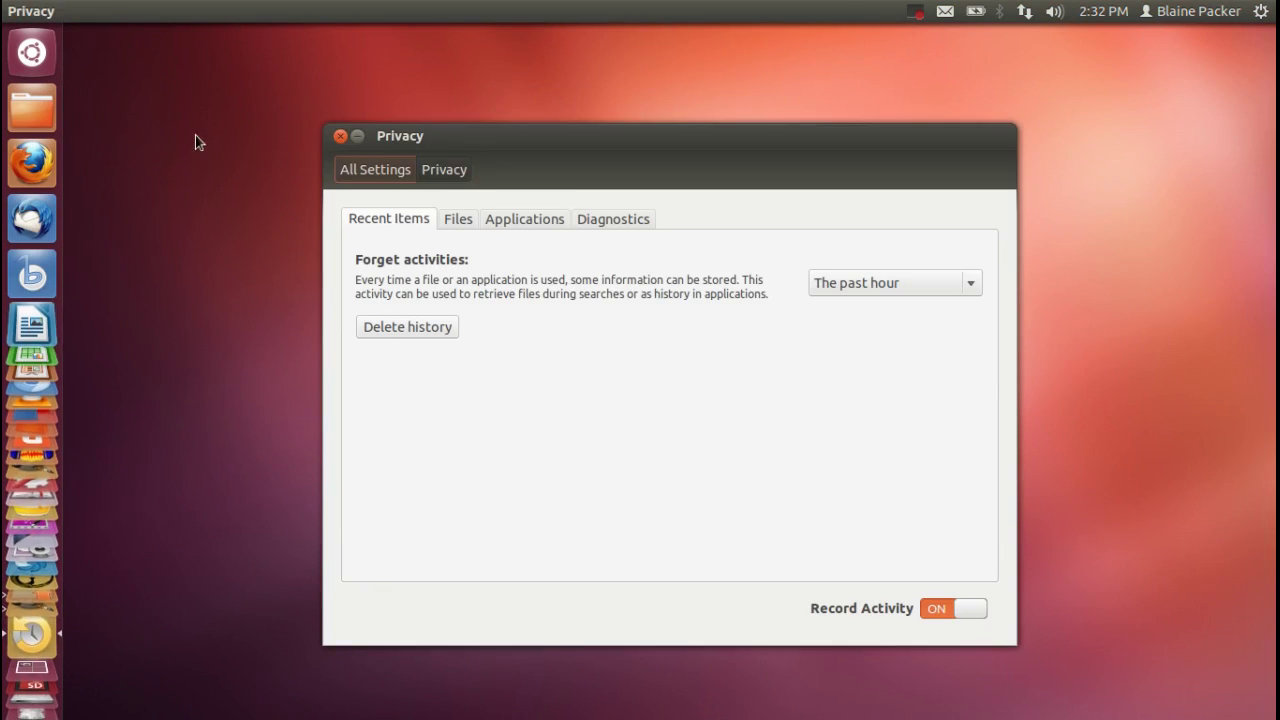
Examine the recent items, file and application options for activity recording in the Privacy window
{"action": "left_click_drag", "start_coordinate": [474, 143], "coordinate": [461, 128]}
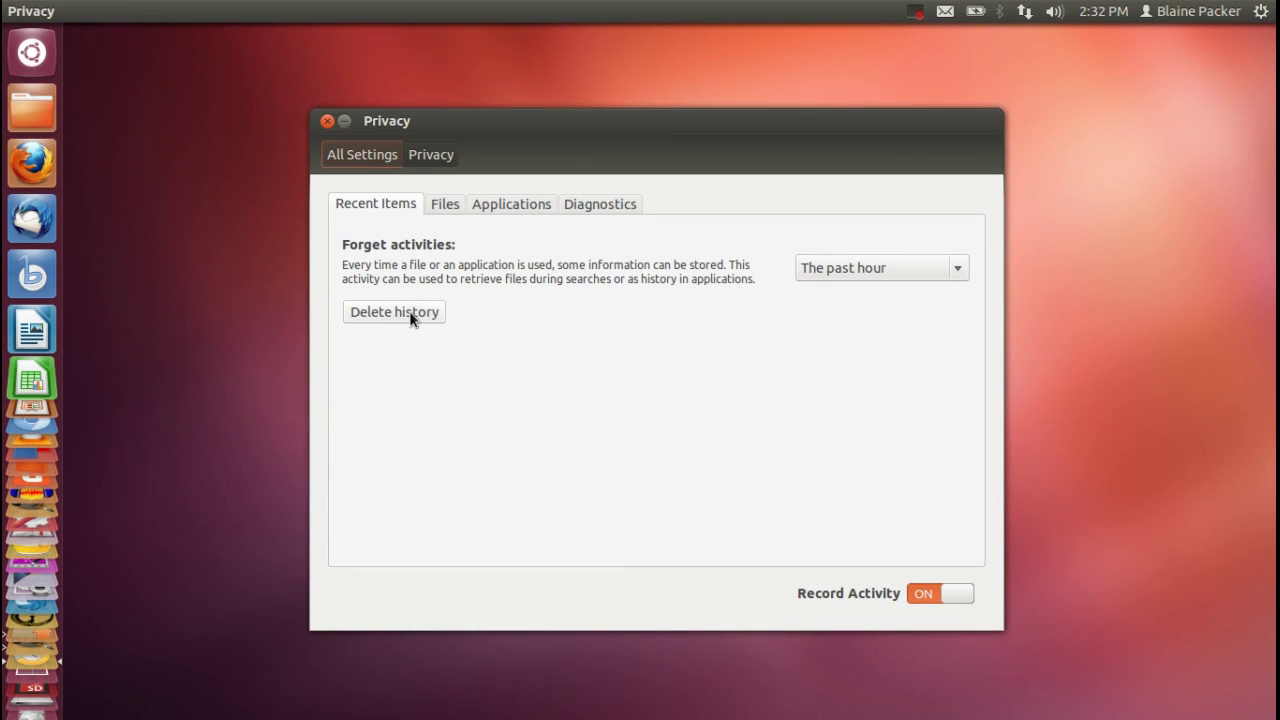
{"action": "left_click", "coordinate": [444, 205]}
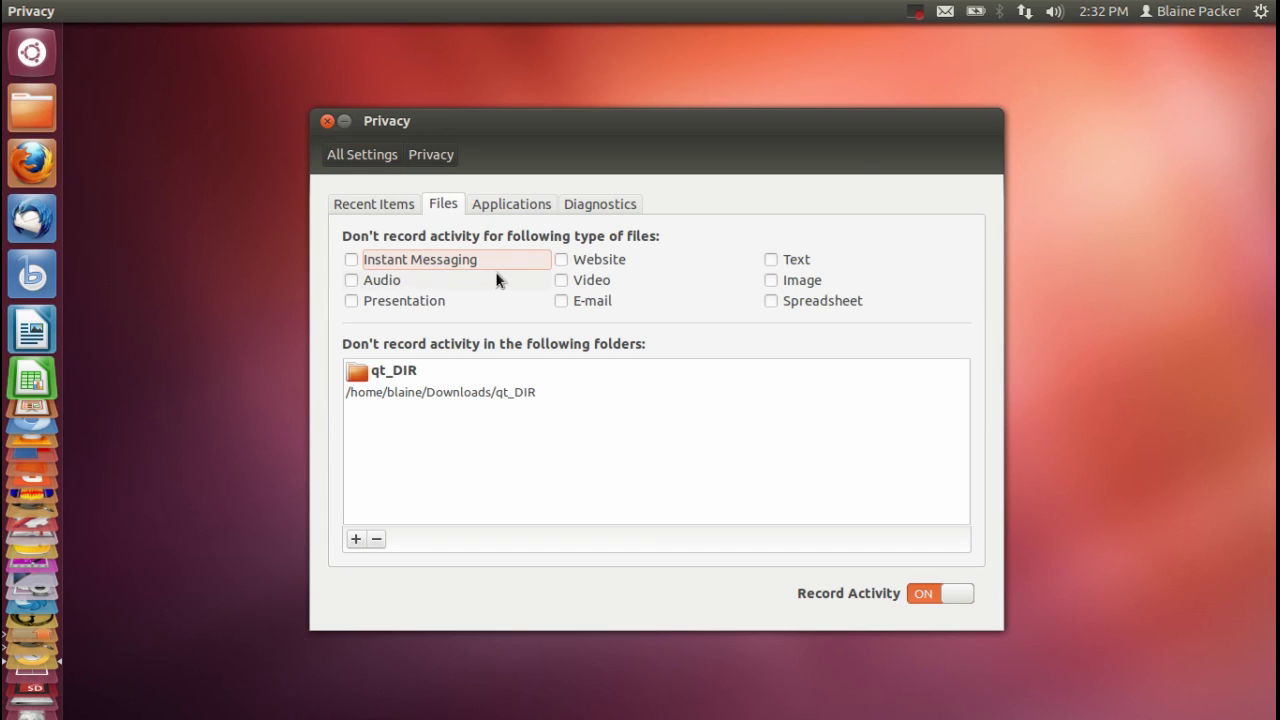
{"action": "left_click", "coordinate": [487, 205]}
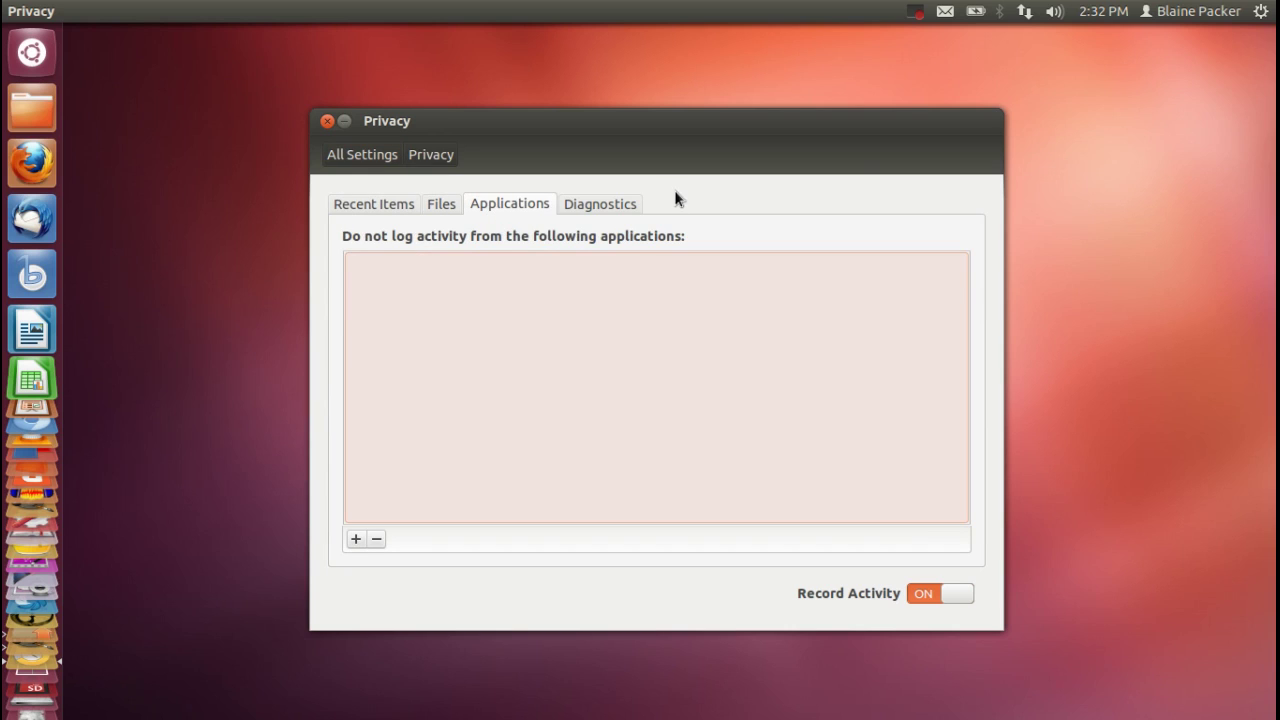
Examine the Diagnostics, Applications and Recent Items options in the Privacy window and close it
{"action": "left_click", "coordinate": [596, 210]}
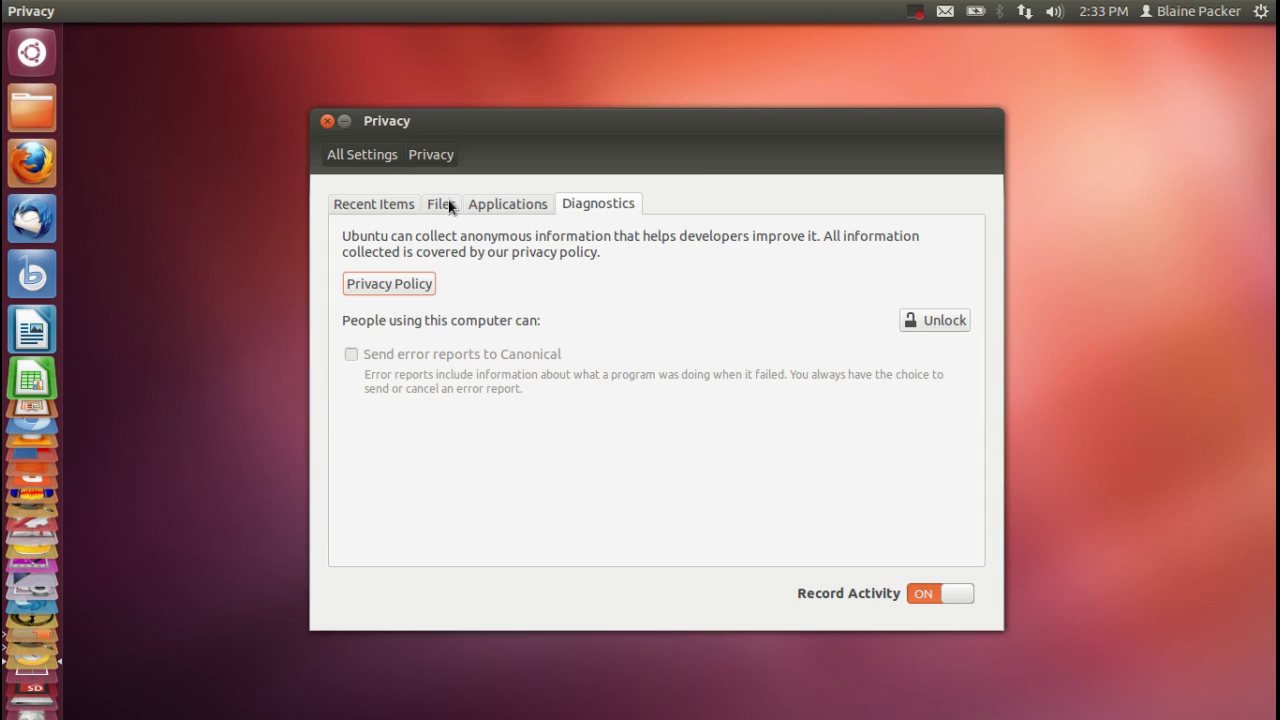
{"action": "left_click", "coordinate": [505, 206]}
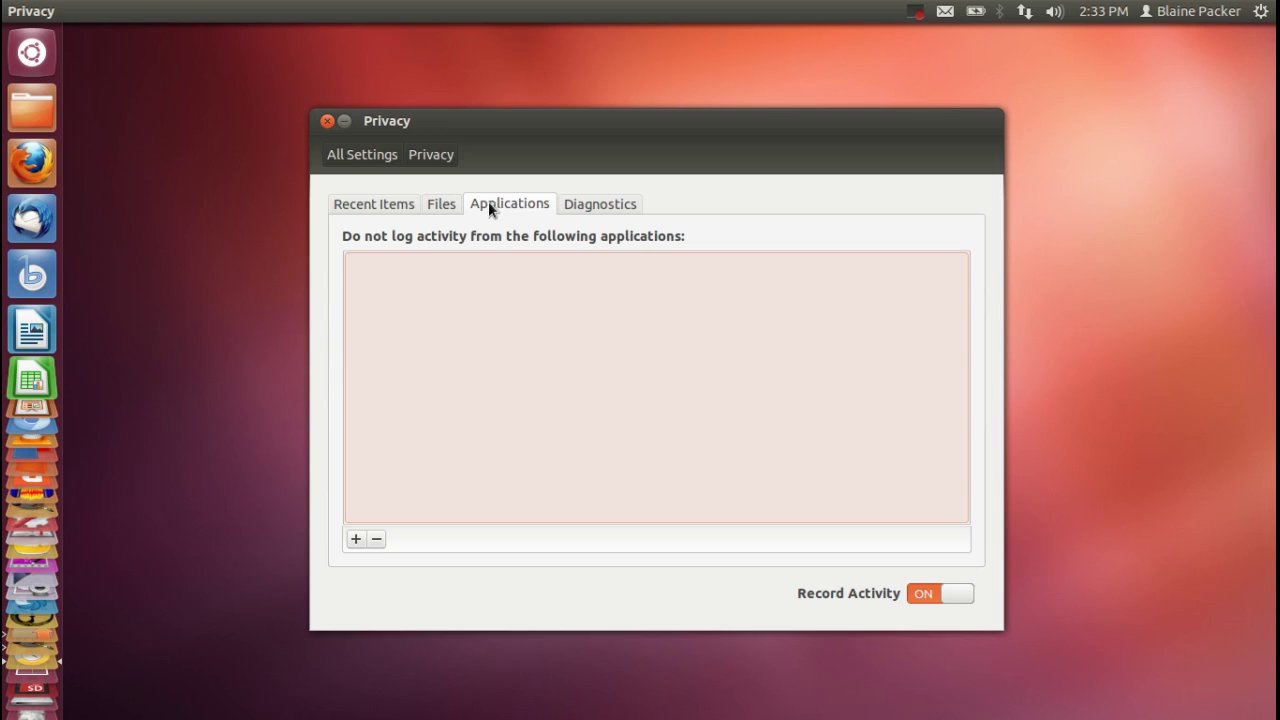
{"action": "left_click", "coordinate": [403, 204]}
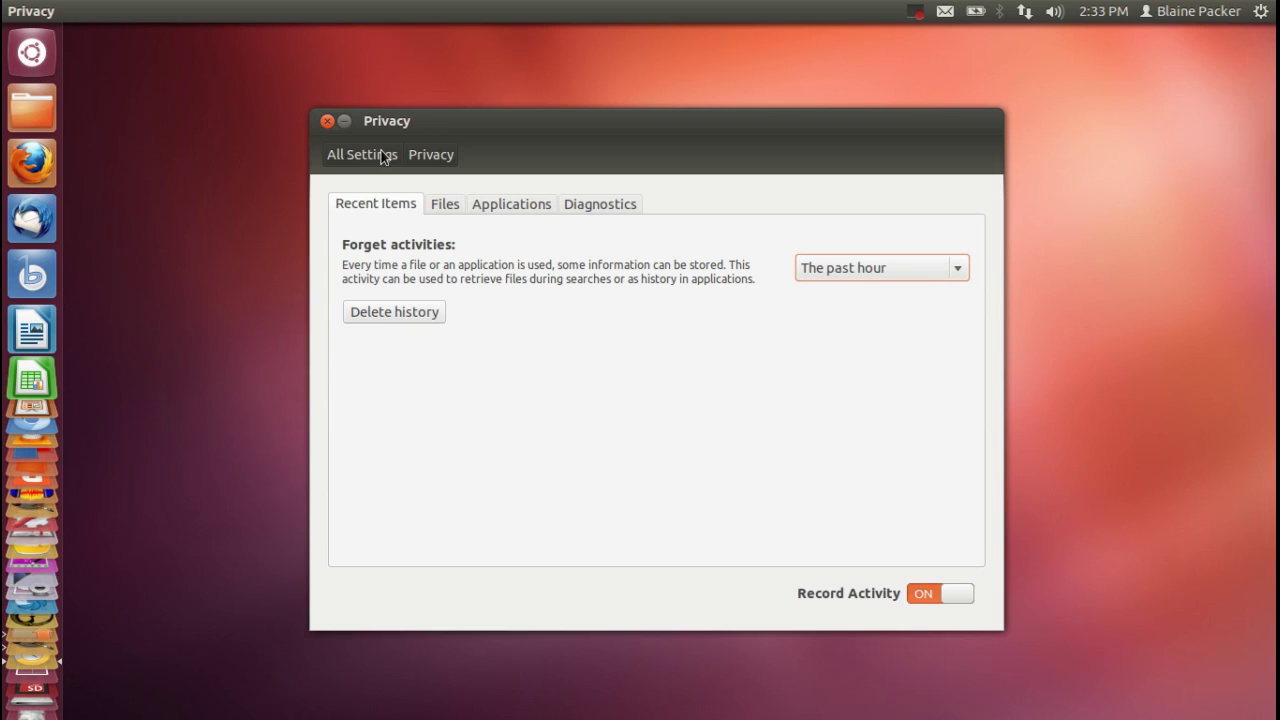
{"action": "mouse_move", "coordinate": [406, 124]}
{"action": "left_mouse_down"}
{"action": "mouse_move", "coordinate": [421, 112]}
{"action": "mouse_move", "coordinate": [409, 143]}
{"action": "left_mouse_up"}
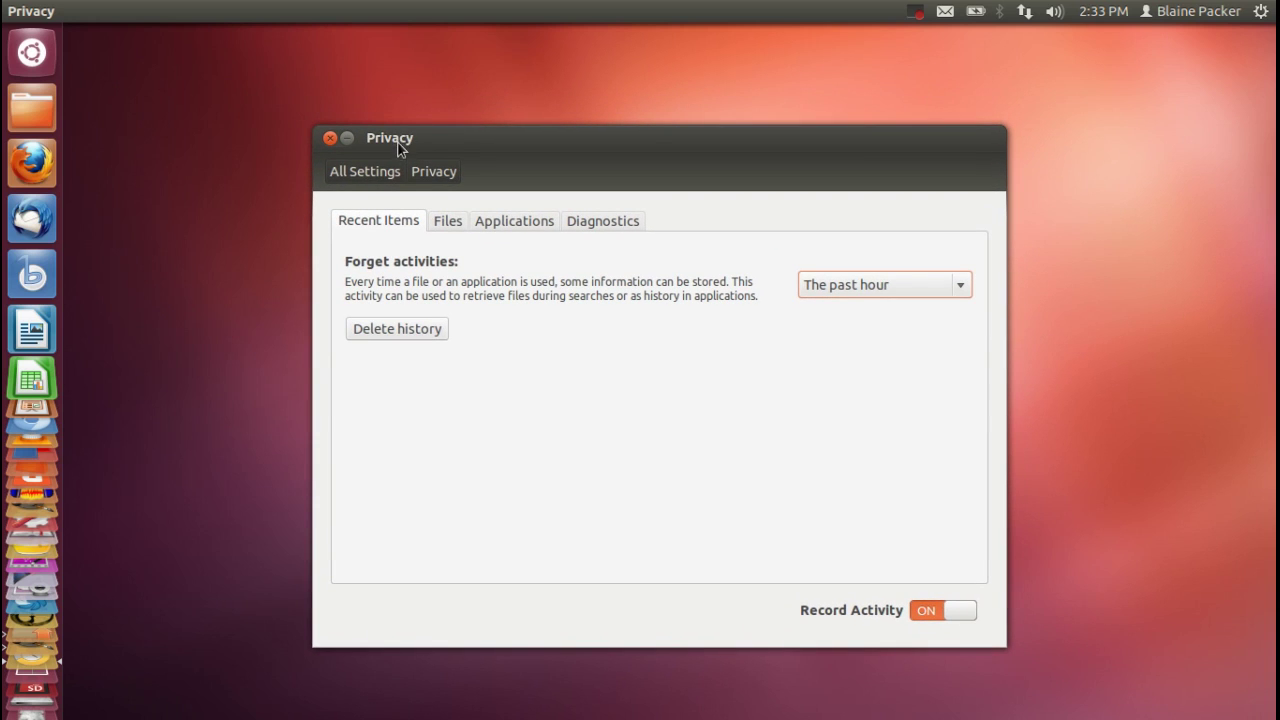
{"action": "left_click", "coordinate": [330, 139]}
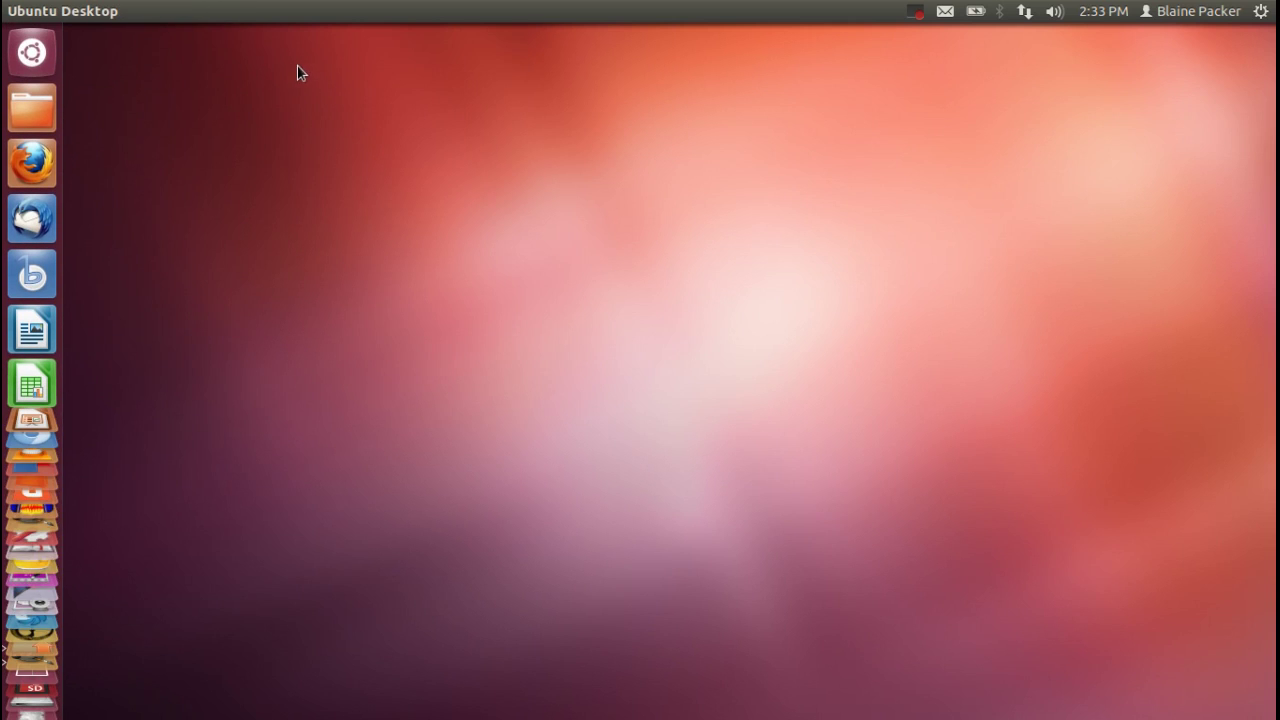
Display the launcher quicklists of Home Folder, Thunderbird, Firefox, Wallch and Shutter without choosing an entry, and dismiss them
{"action": "right_click", "coordinate": [50, 105]}
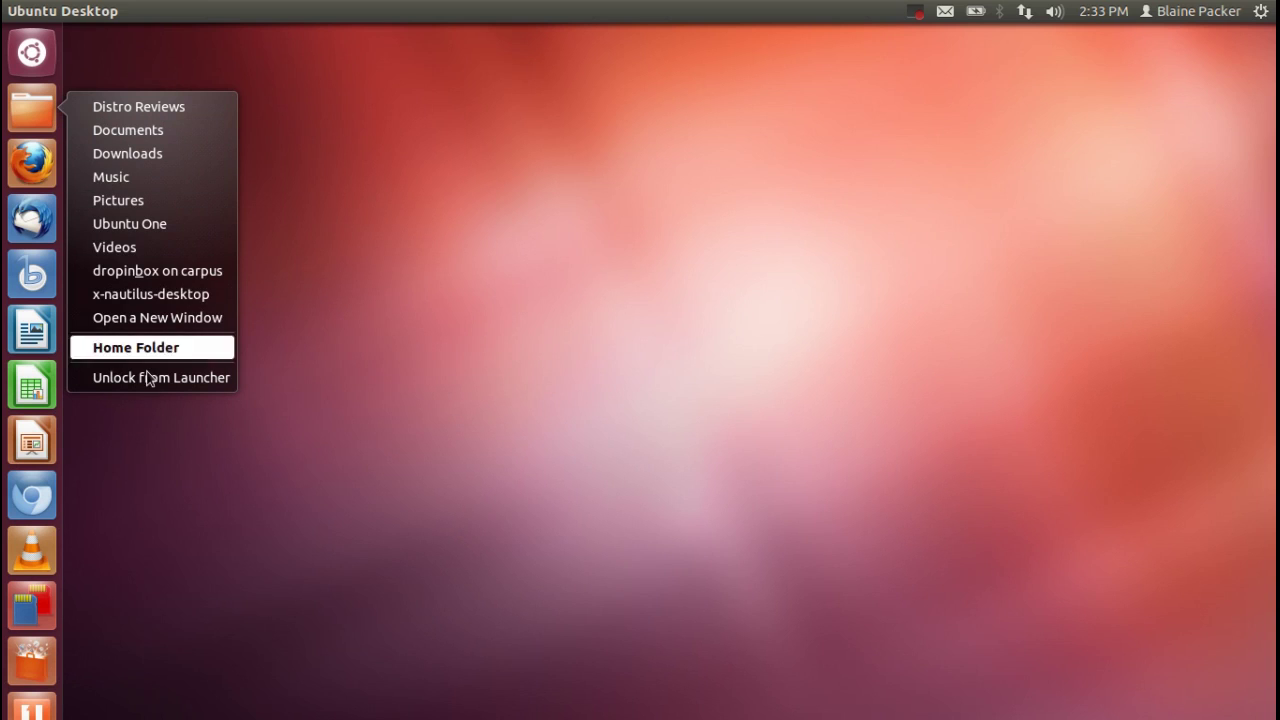
{"action": "left_click", "coordinate": [171, 456]}
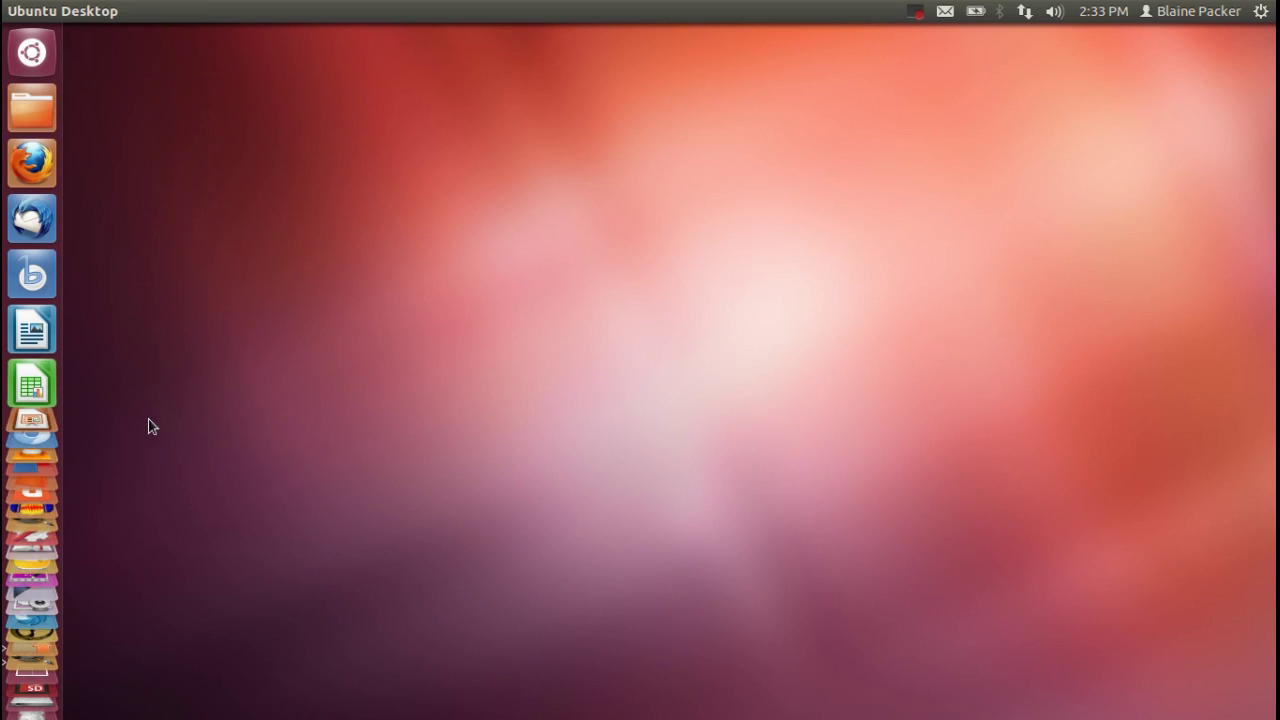
{"action": "right_click", "coordinate": [40, 215]}
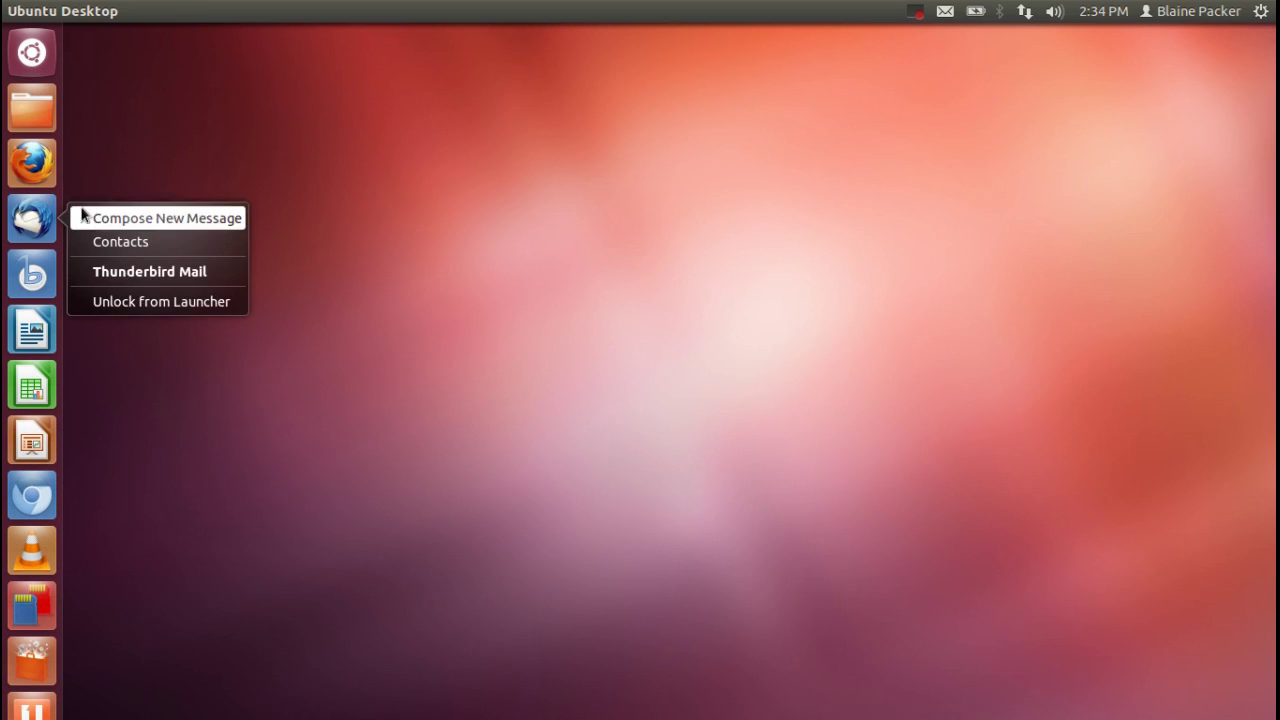
{"action": "right_click", "coordinate": [40, 172]}
{"action": "scroll", "coordinate": [40, 200], "scroll_direction": "down", "scroll_amount": 5}
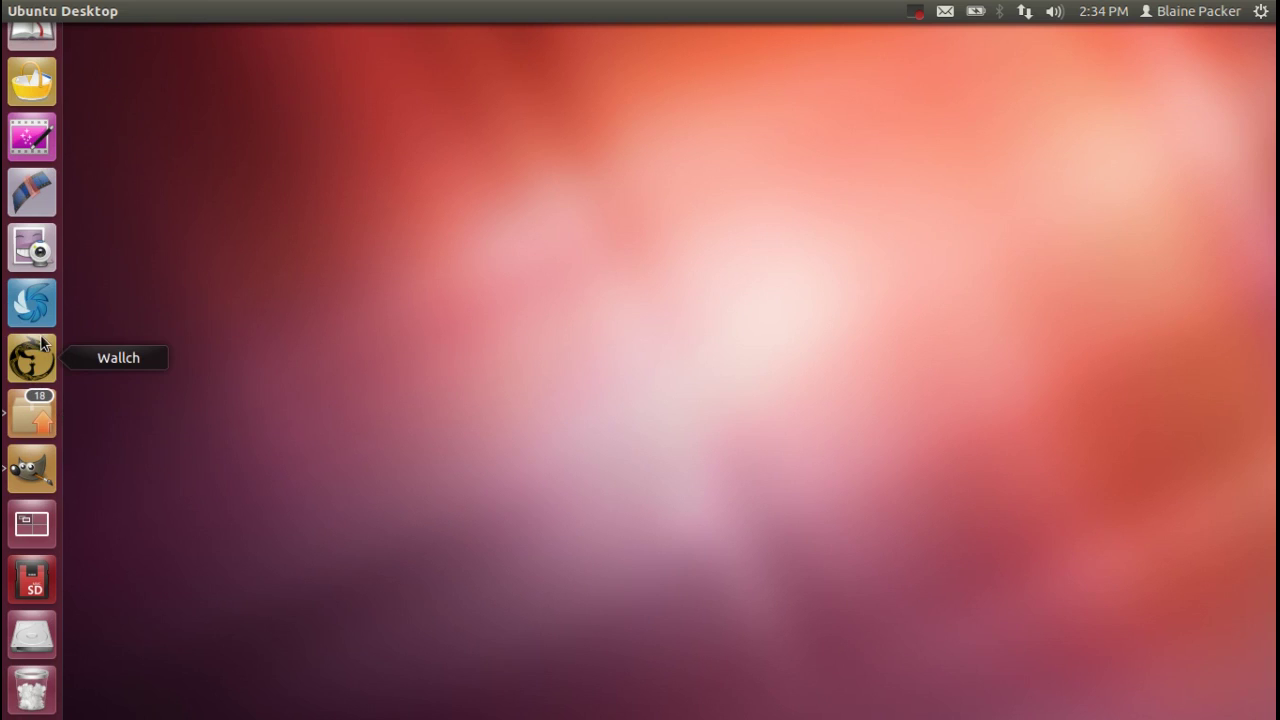
{"action": "right_click", "coordinate": [40, 357]}
{"action": "right_click", "coordinate": [44, 301]}
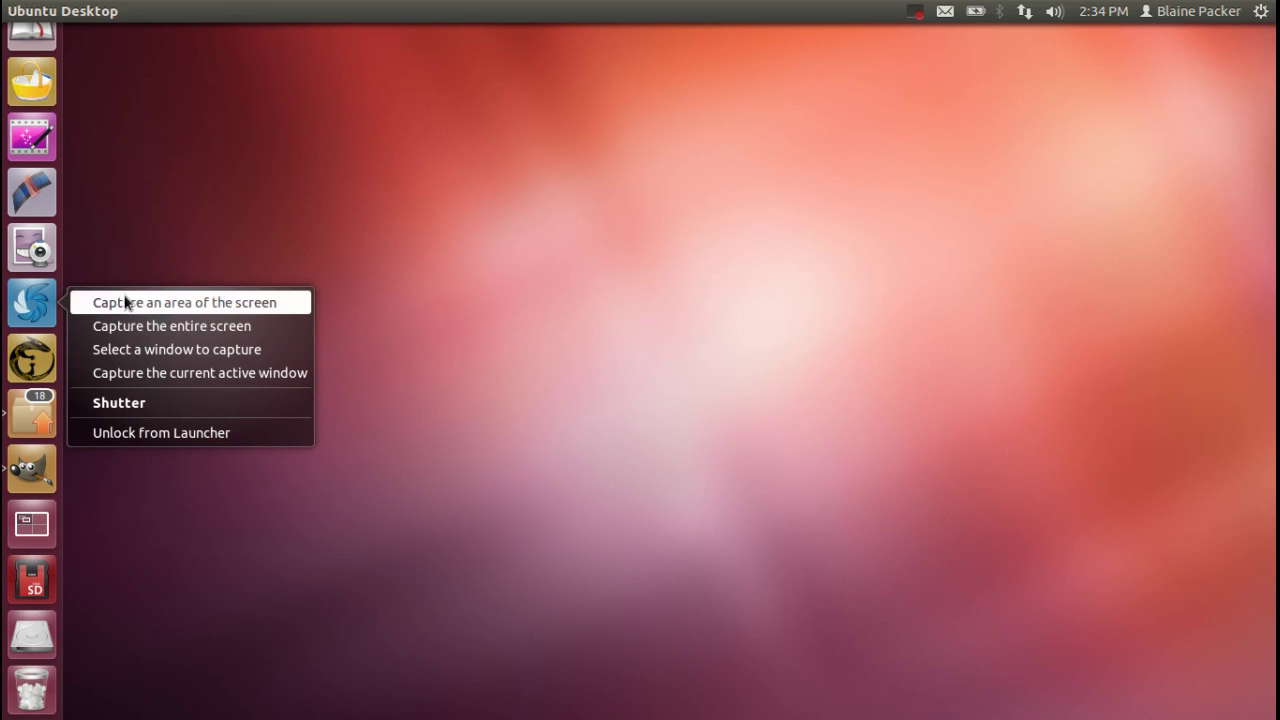
{"action": "left_click", "coordinate": [112, 134]}
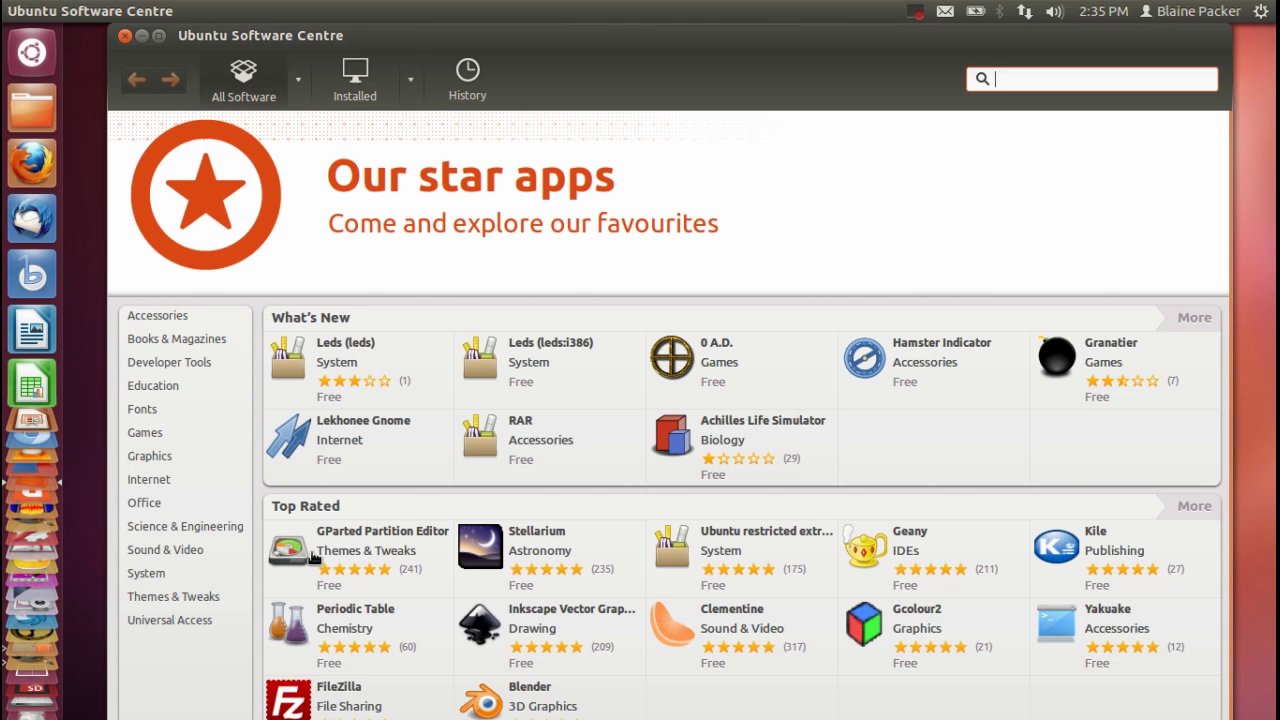
Browse the Ubuntu Software Centre front page, view the GParted Partition Editor page from Top Rated and return
{"action": "scroll", "coordinate": [315, 556], "scroll_direction": "down", "scroll_amount": 1}
{"action": "scroll", "coordinate": [320, 545], "scroll_direction": "up", "scroll_amount": 1}
{"action": "scroll", "coordinate": [340, 542], "scroll_direction": "down", "scroll_amount": 2}
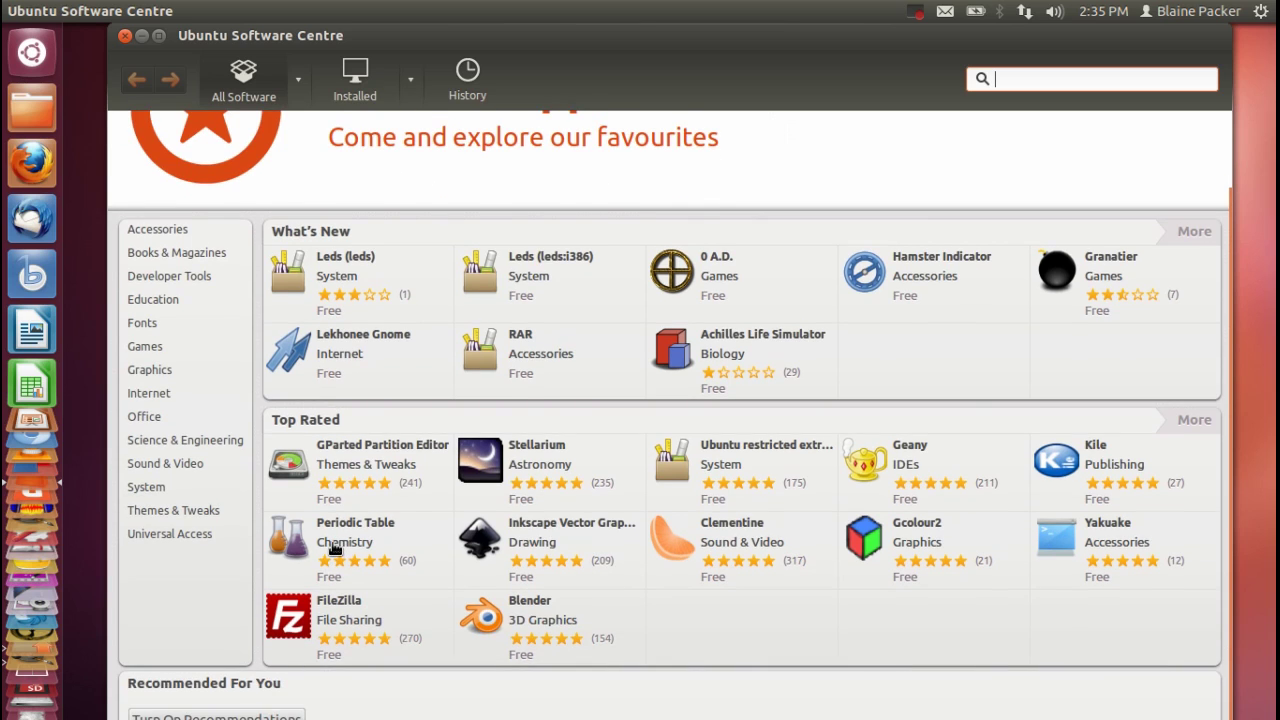
{"action": "scroll", "coordinate": [334, 548], "scroll_direction": "up", "scroll_amount": 2}
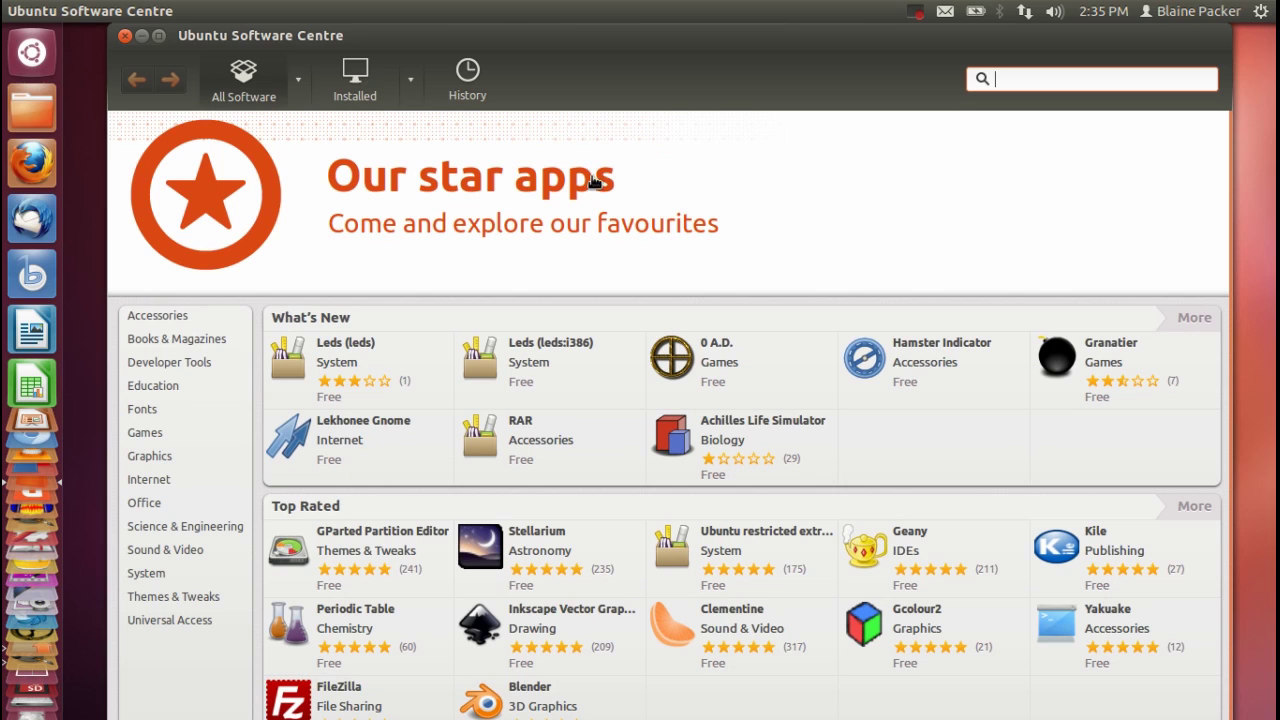
{"action": "scroll", "coordinate": [280, 250], "scroll_direction": "down", "scroll_amount": 2}
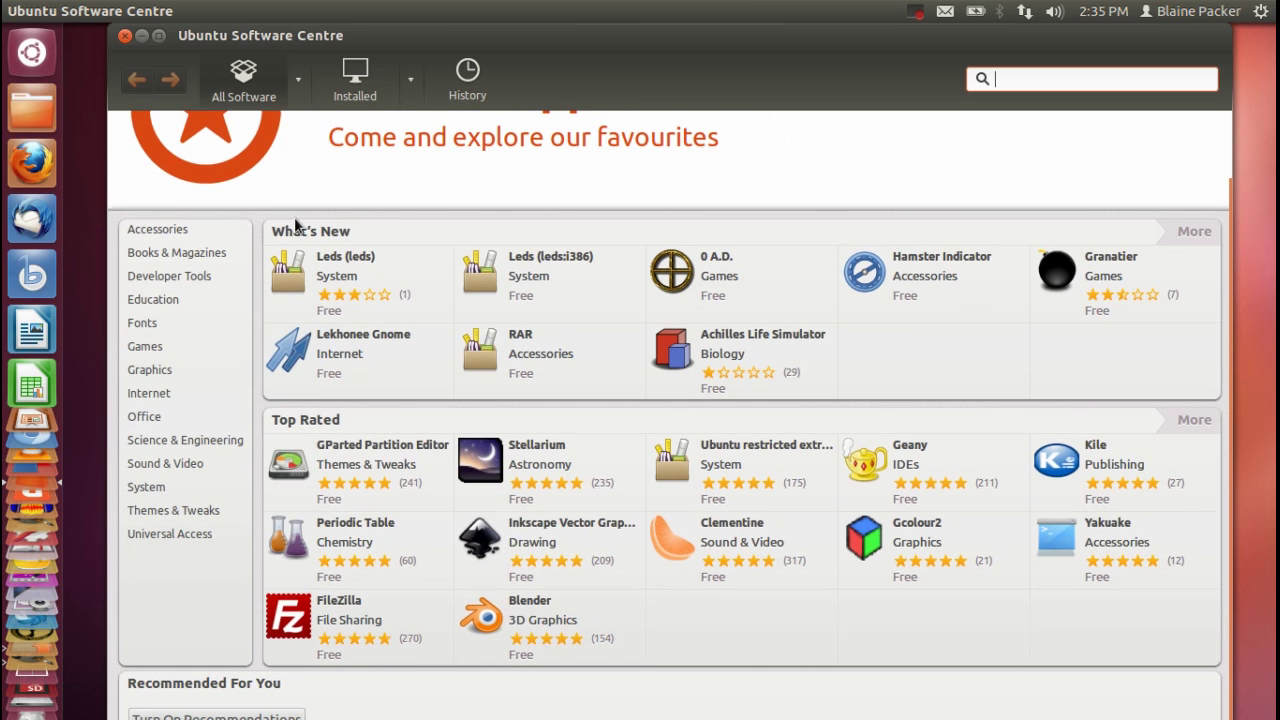
{"action": "left_click", "coordinate": [355, 473]}
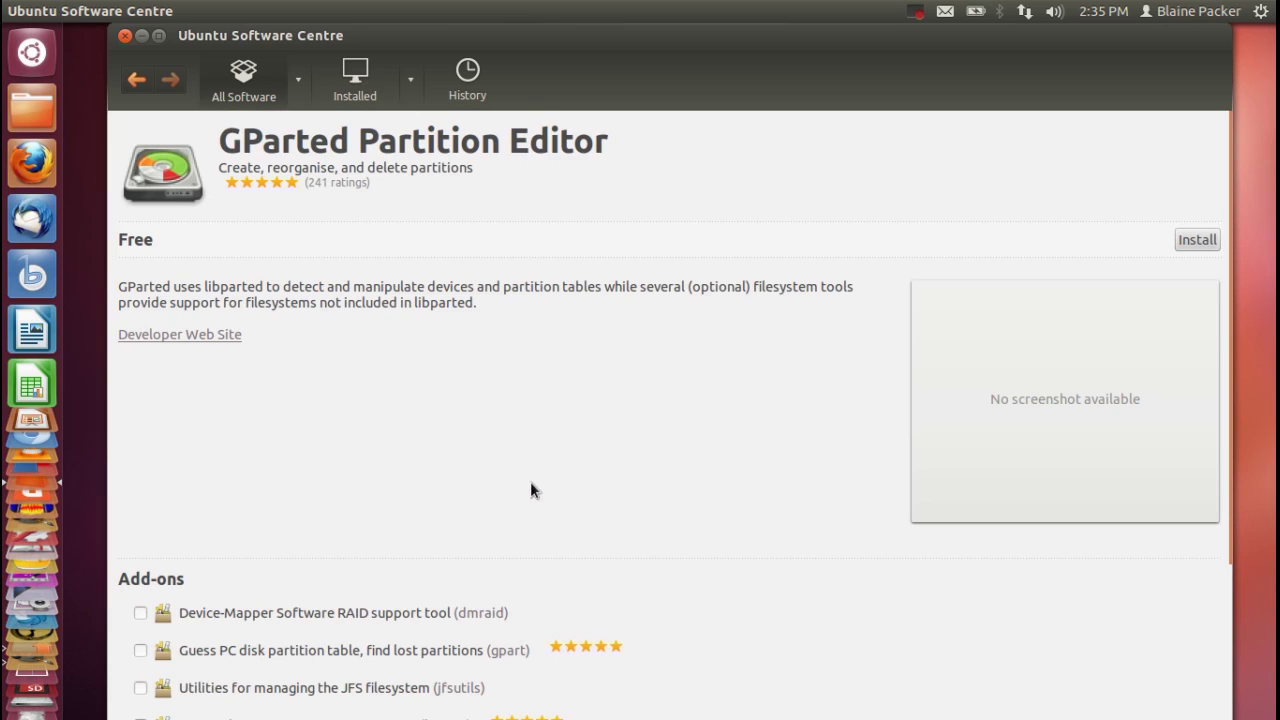
{"action": "scroll", "coordinate": [421, 395], "scroll_direction": "down", "scroll_amount": 5}
{"action": "scroll", "coordinate": [421, 381], "scroll_direction": "up", "scroll_amount": 5}
{"action": "left_click", "coordinate": [137, 79]}
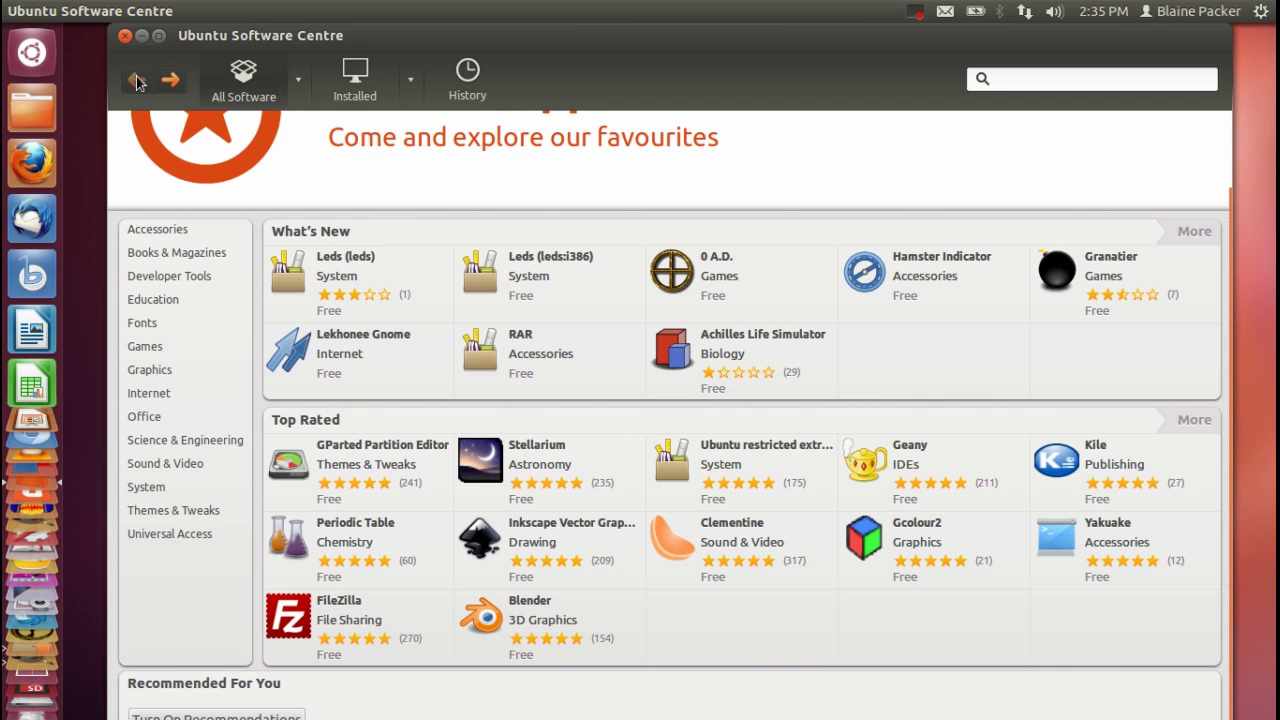
Examine the star apps banner and the What's New and Top Rated listings on the Software Centre front page
{"action": "scroll", "coordinate": [305, 191], "scroll_direction": "up", "scroll_amount": 2}
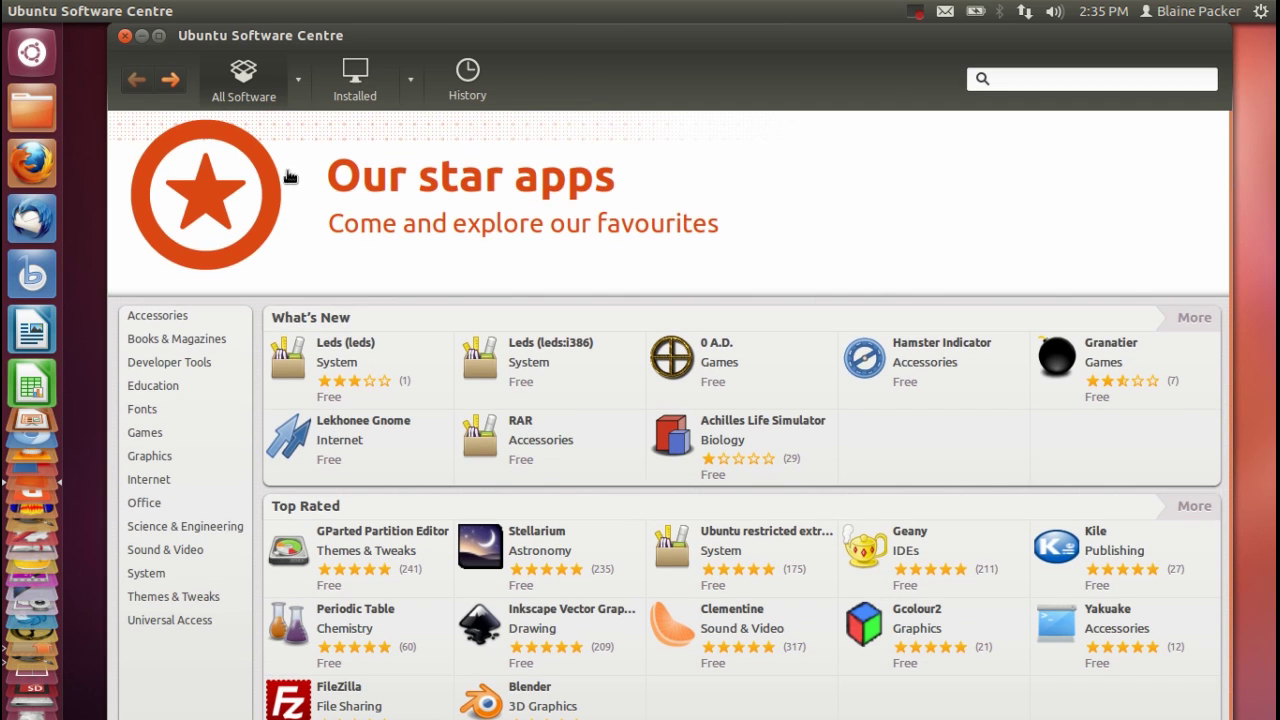
{"action": "scroll", "coordinate": [290, 196], "scroll_direction": "down", "scroll_amount": 1}
{"action": "scroll", "coordinate": [295, 194], "scroll_direction": "up", "scroll_amount": 1}
{"action": "scroll", "coordinate": [292, 192], "scroll_direction": "down", "scroll_amount": 1}
{"action": "scroll", "coordinate": [290, 189], "scroll_direction": "up", "scroll_amount": 1}
{"action": "scroll", "coordinate": [290, 200], "scroll_direction": "down", "scroll_amount": 1}
{"action": "scroll", "coordinate": [360, 268], "scroll_direction": "up", "scroll_amount": 1}
{"action": "scroll", "coordinate": [338, 476], "scroll_direction": "down", "scroll_amount": 1}
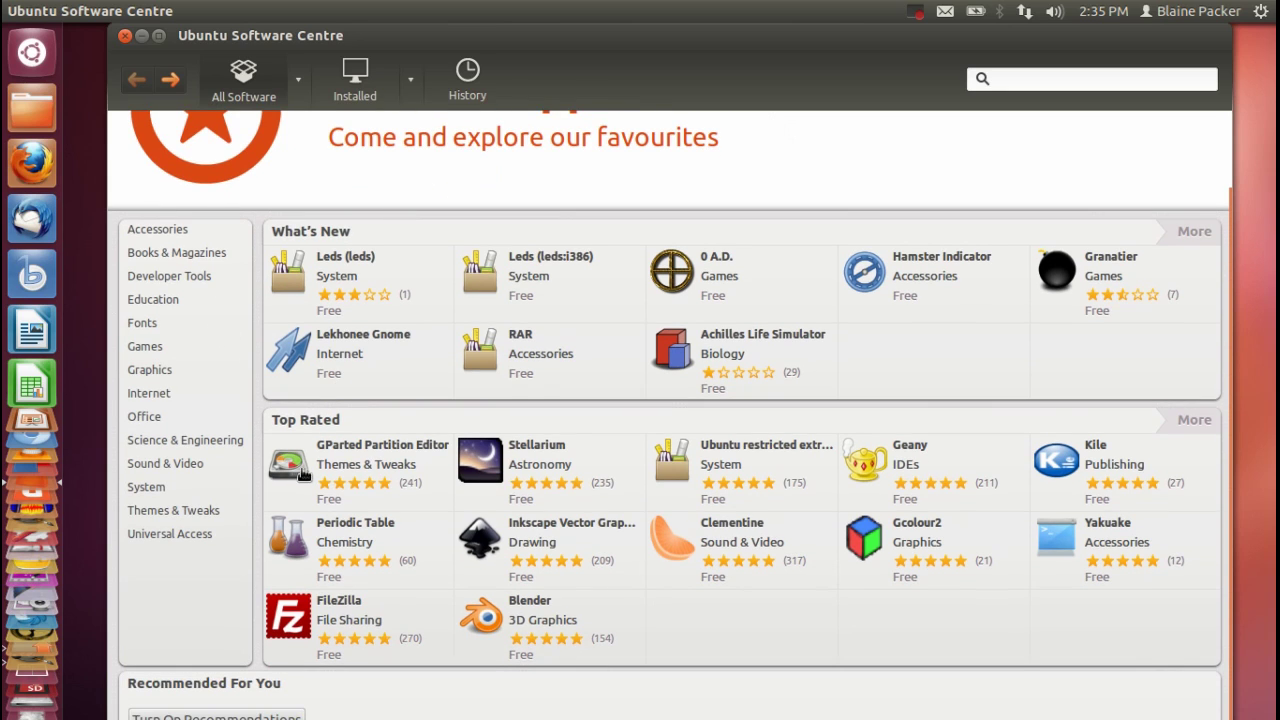
Browse the Developer Tools and Office categories of the Software Centre, returning to the front page after each
{"action": "left_click", "coordinate": [151, 301]}
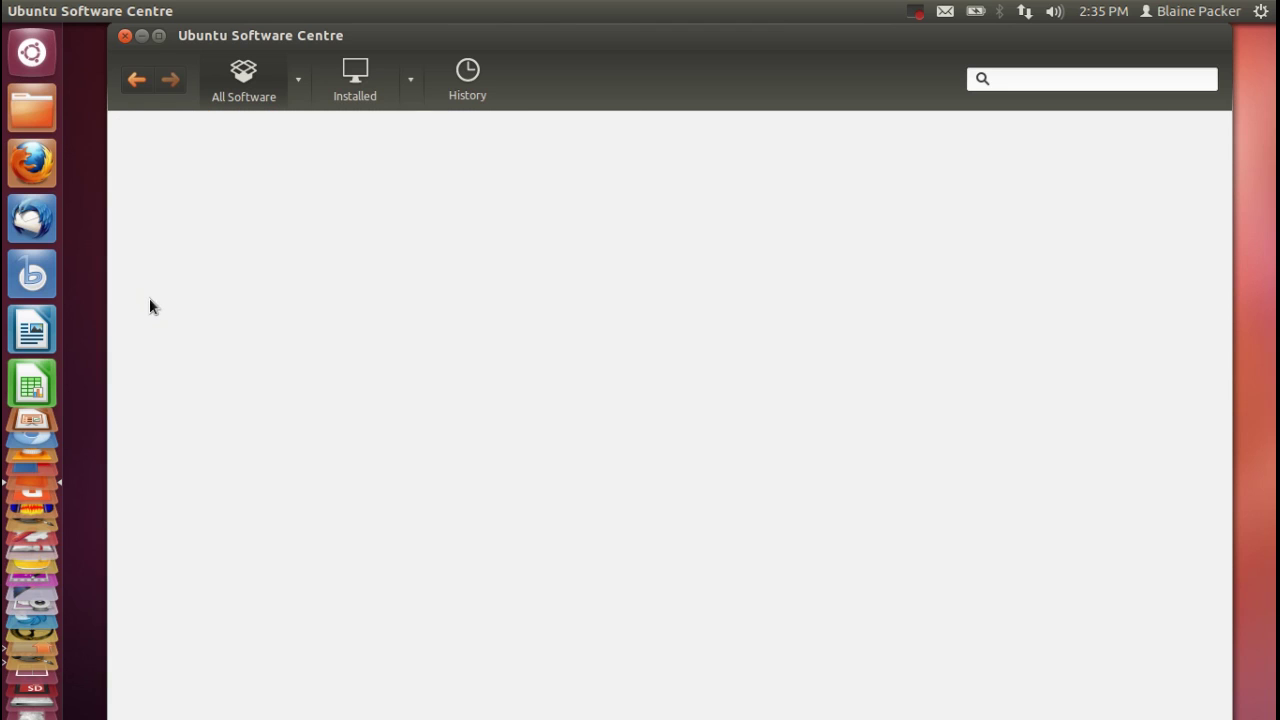
{"action": "left_click", "coordinate": [137, 80]}
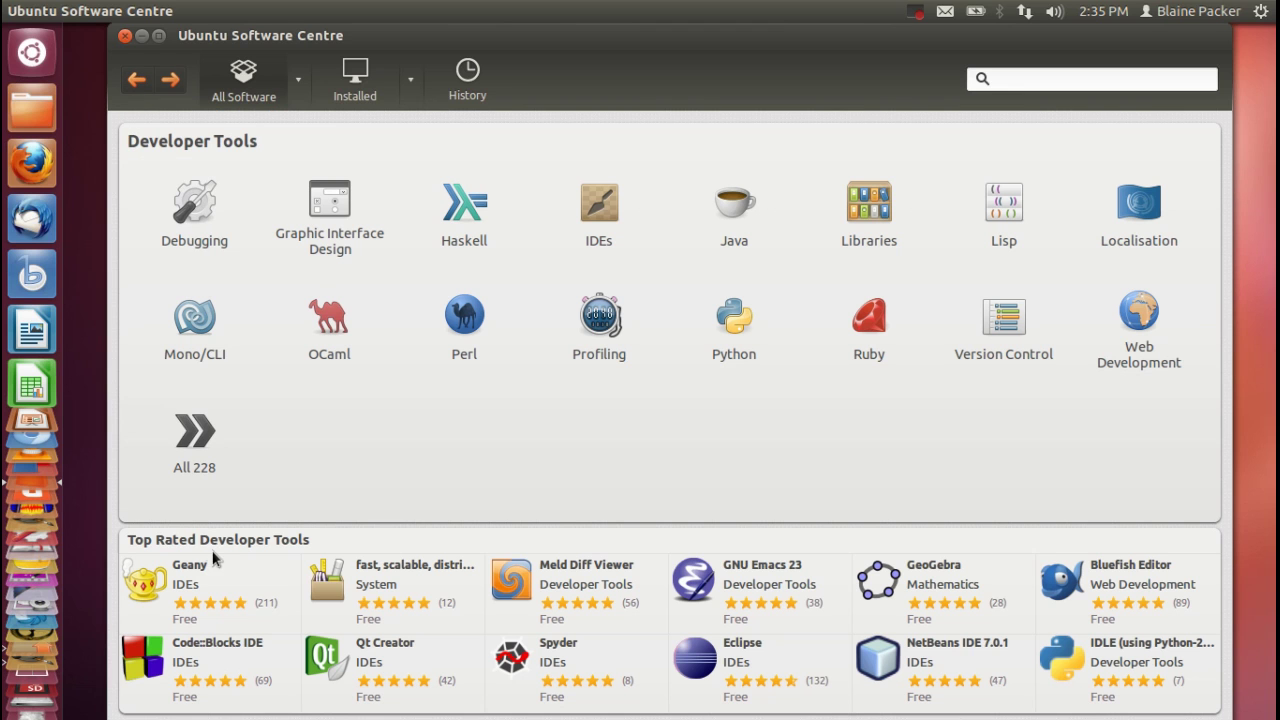
{"action": "left_click", "coordinate": [140, 80]}
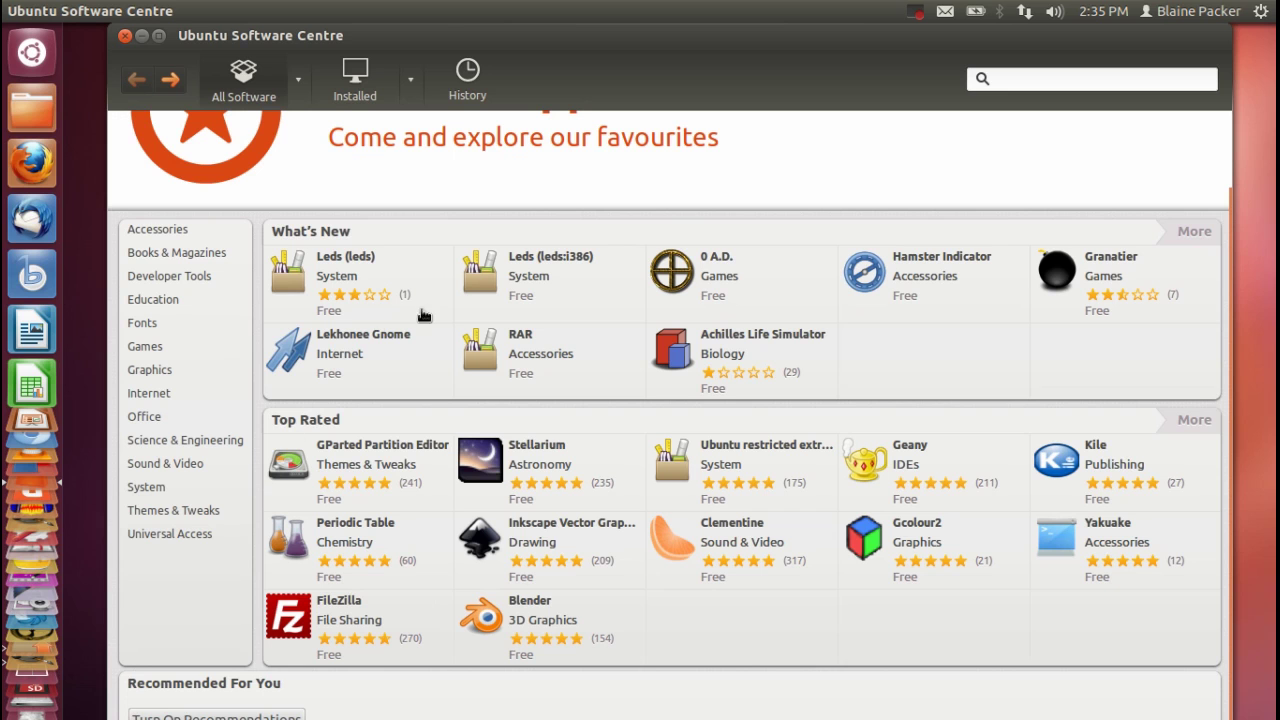
{"action": "left_click", "coordinate": [145, 416]}
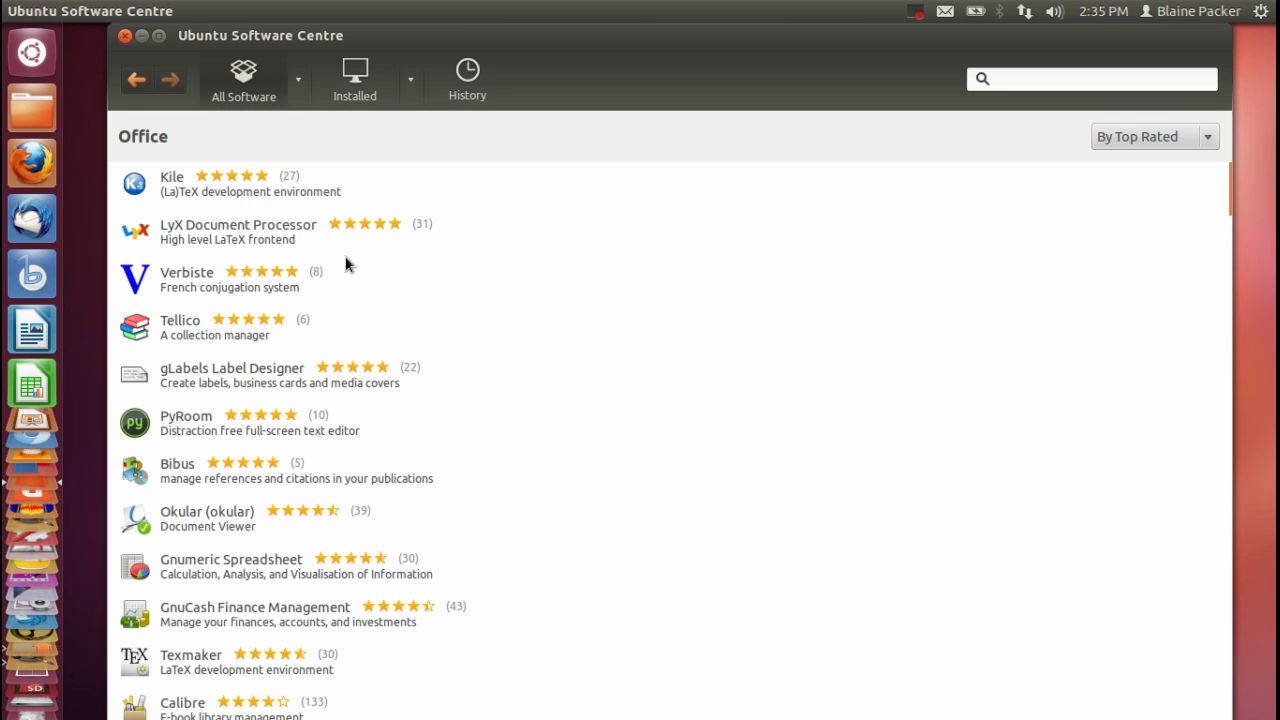
{"action": "scroll", "coordinate": [314, 289], "scroll_direction": "down", "scroll_amount": 10}
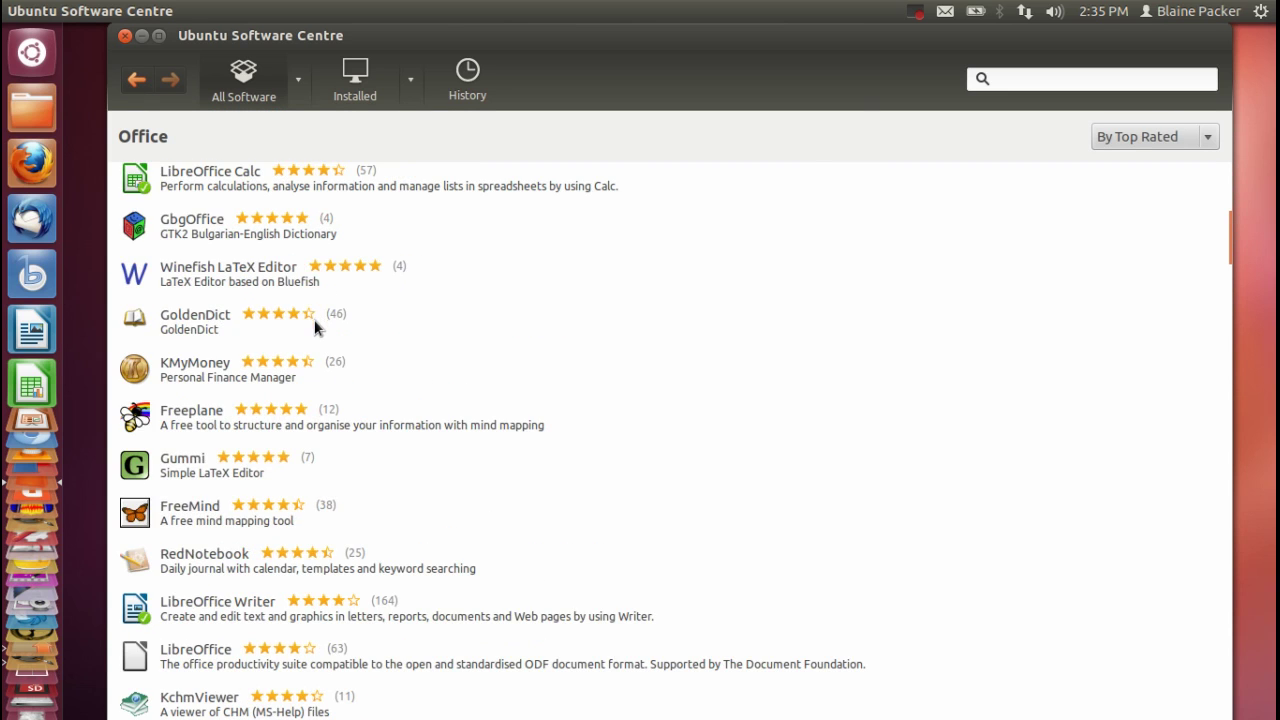
{"action": "scroll", "coordinate": [314, 320], "scroll_direction": "up", "scroll_amount": 10}
{"action": "left_click", "coordinate": [145, 88]}
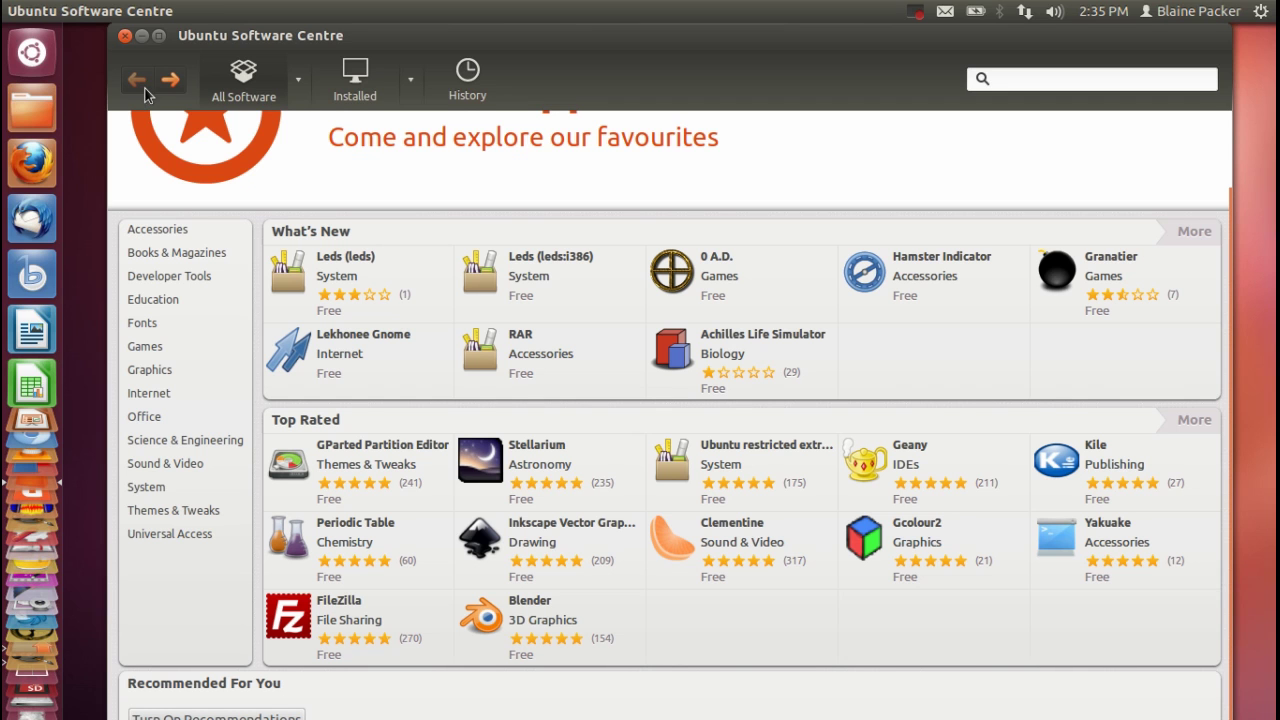
Install Clementine from the Top Rated list, authenticating with the account password, and close the Software Centre
{"action": "left_click", "coordinate": [683, 556]}
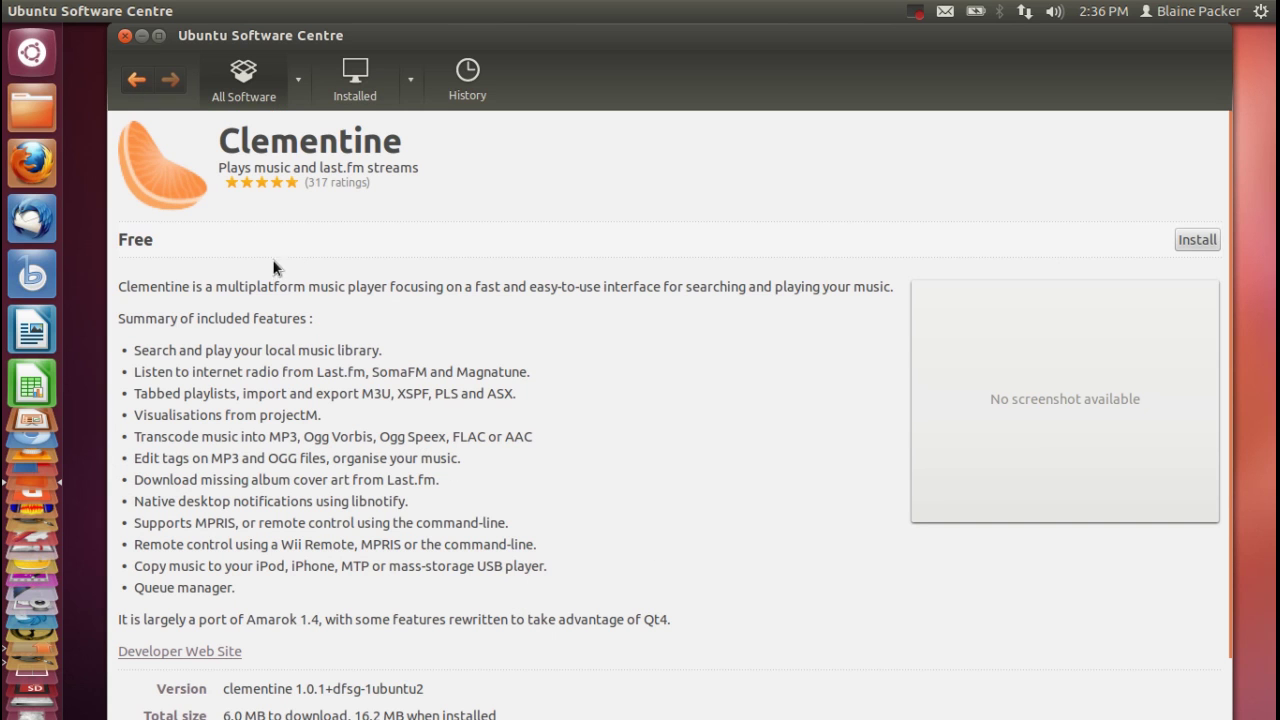
{"action": "scroll", "coordinate": [308, 306], "scroll_direction": "down", "scroll_amount": 4}
{"action": "scroll", "coordinate": [310, 305], "scroll_direction": "up", "scroll_amount": 4}
{"action": "left_click", "coordinate": [1192, 246]}
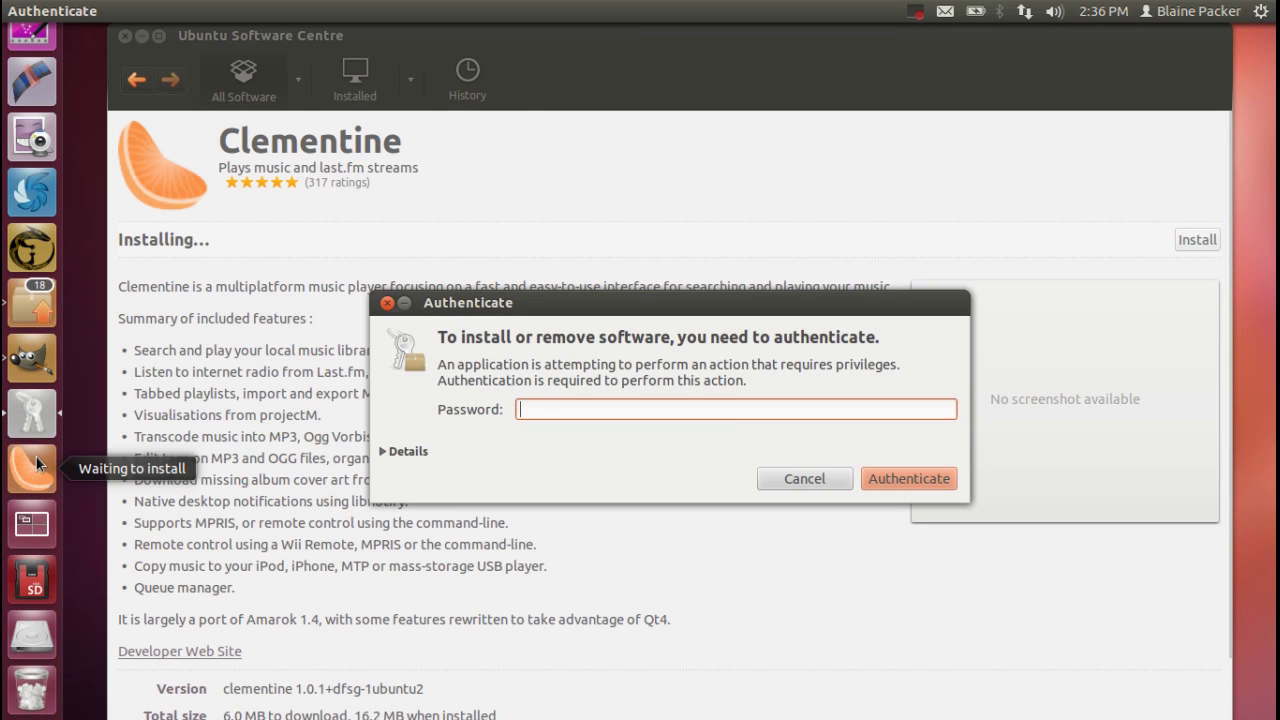
{"action": "type", "text": "••••••••"}
{"action": "key", "text": "Return"}
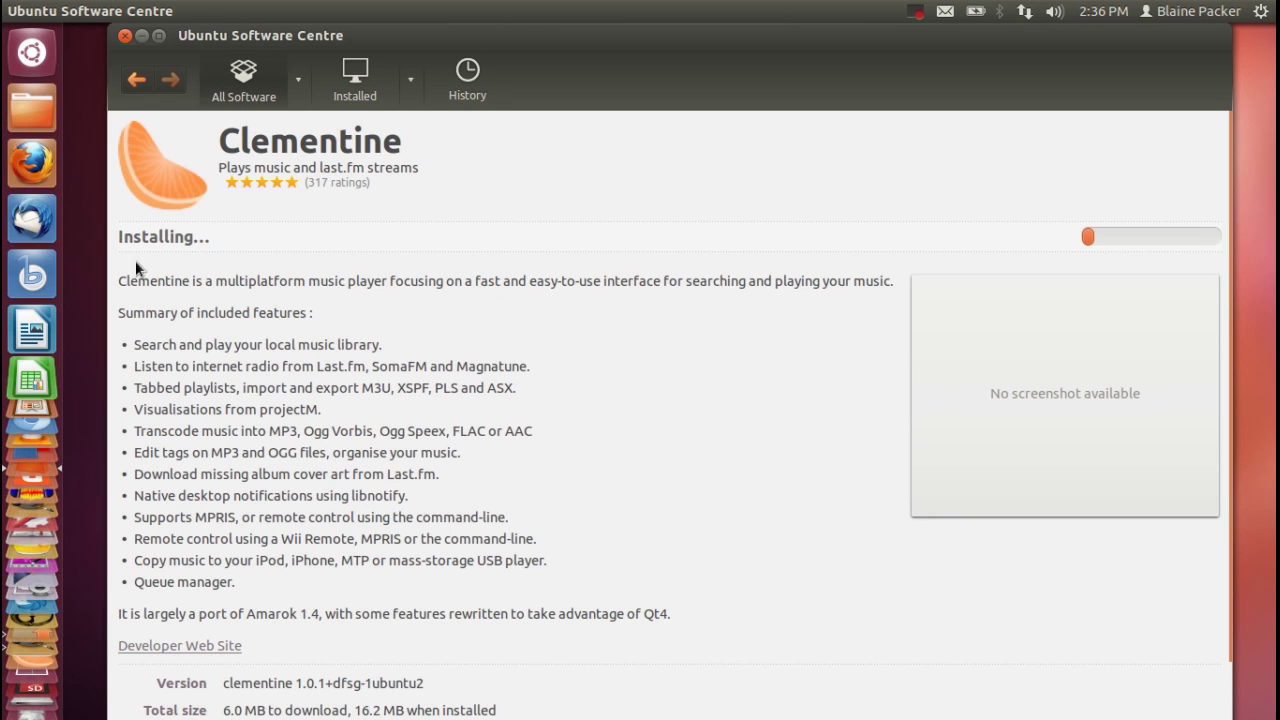
{"action": "left_click", "coordinate": [125, 35]}
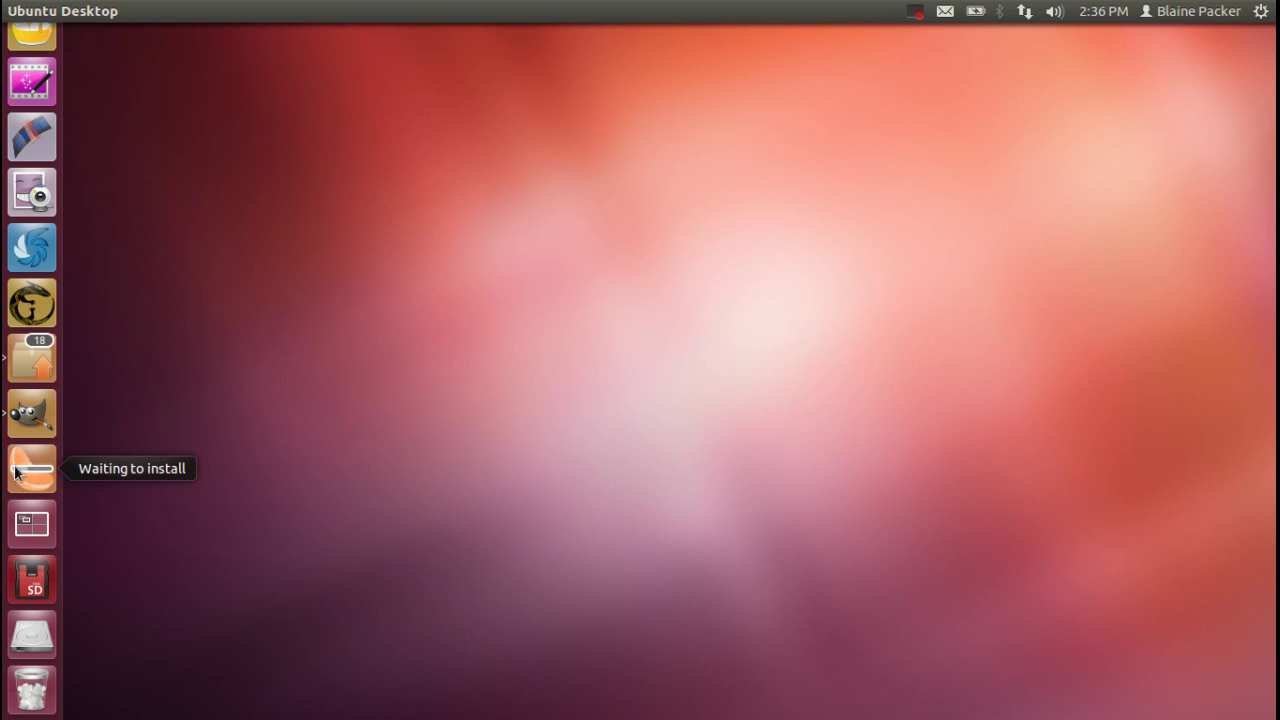
Open the desktop background settings and reposition the Appearance window near the middle of the desktop
{"action": "right_click", "coordinate": [655, 126]}
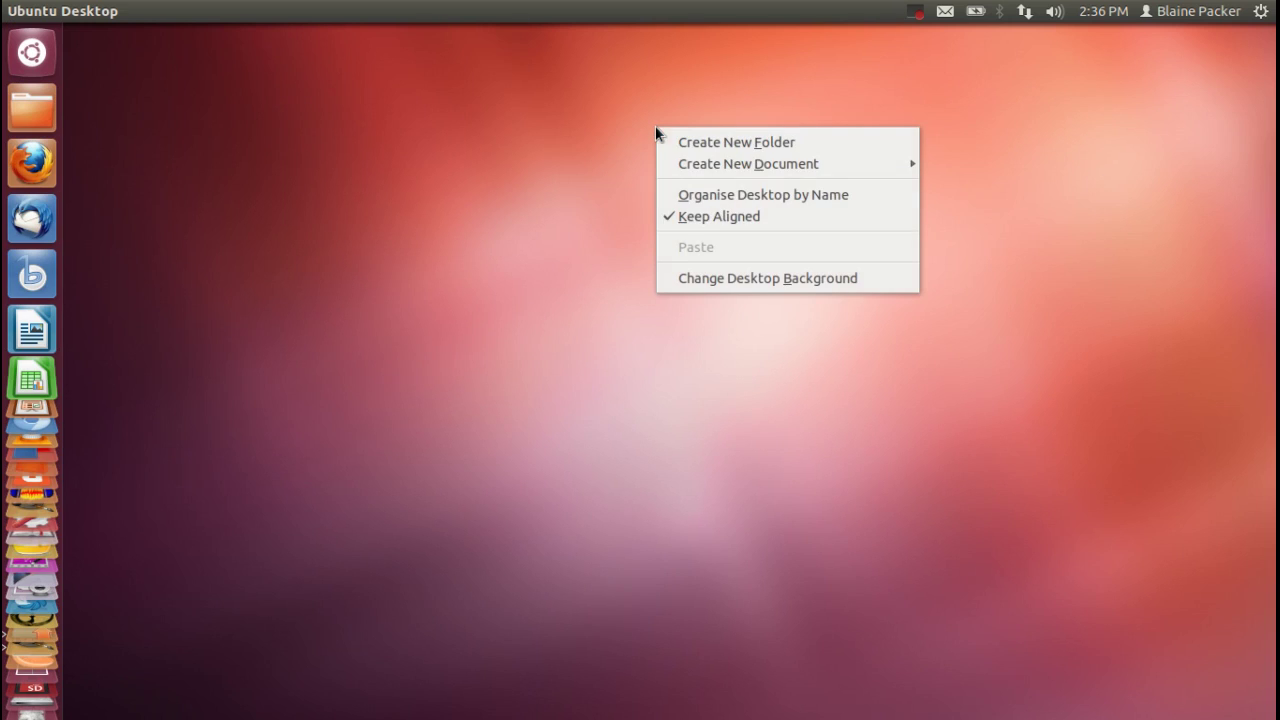
{"action": "left_click", "coordinate": [706, 279]}
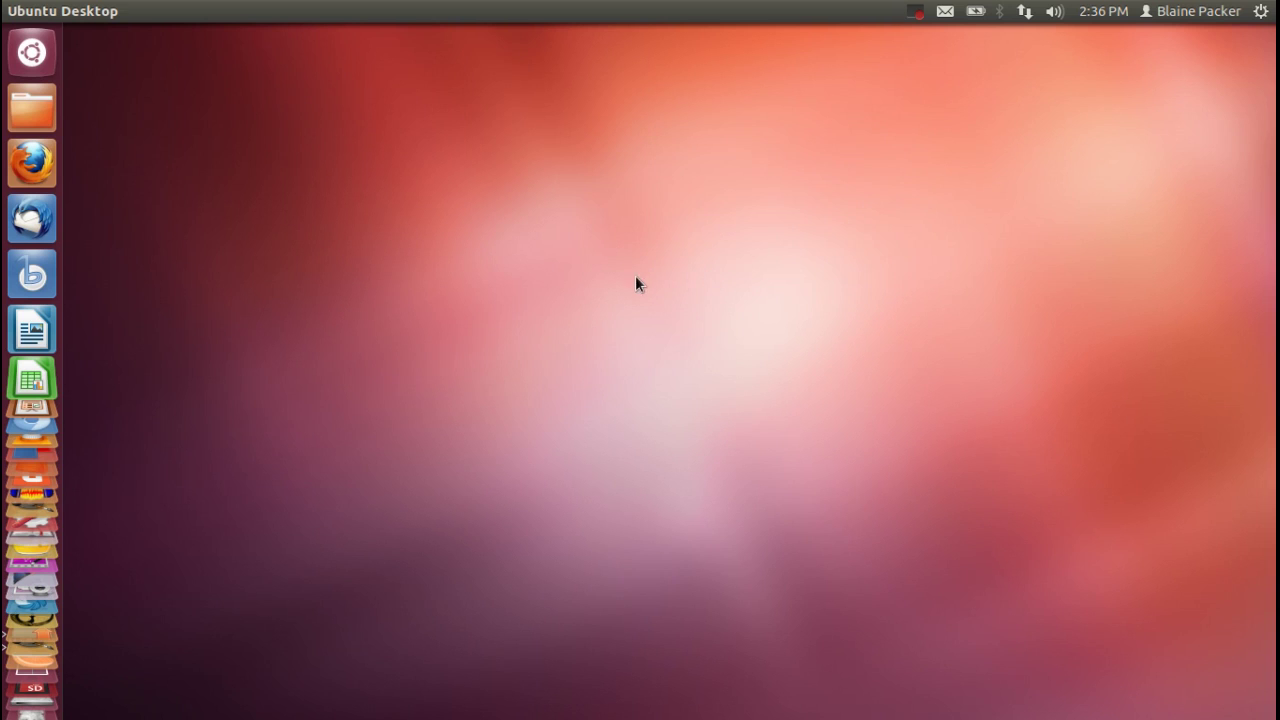
{"action": "left_click_drag", "start_coordinate": [560, 136], "coordinate": [484, 104]}
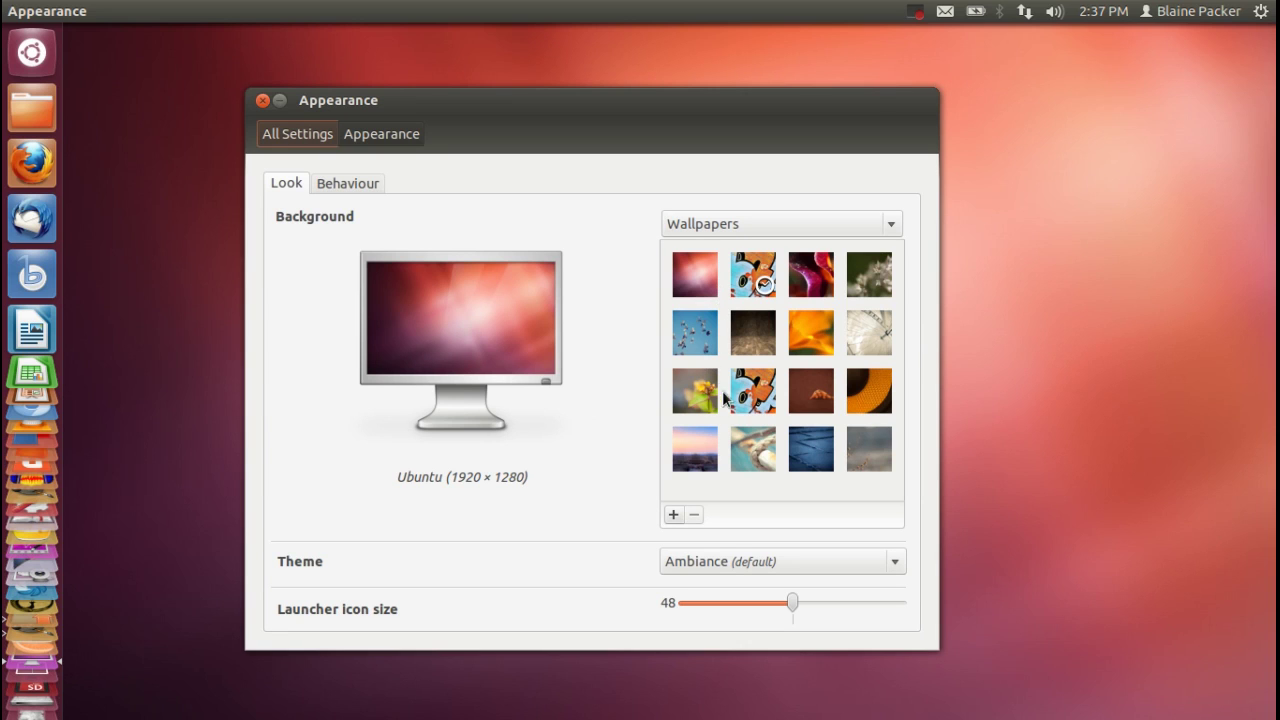
{"action": "left_click_drag", "start_coordinate": [771, 112], "coordinate": [829, 111]}
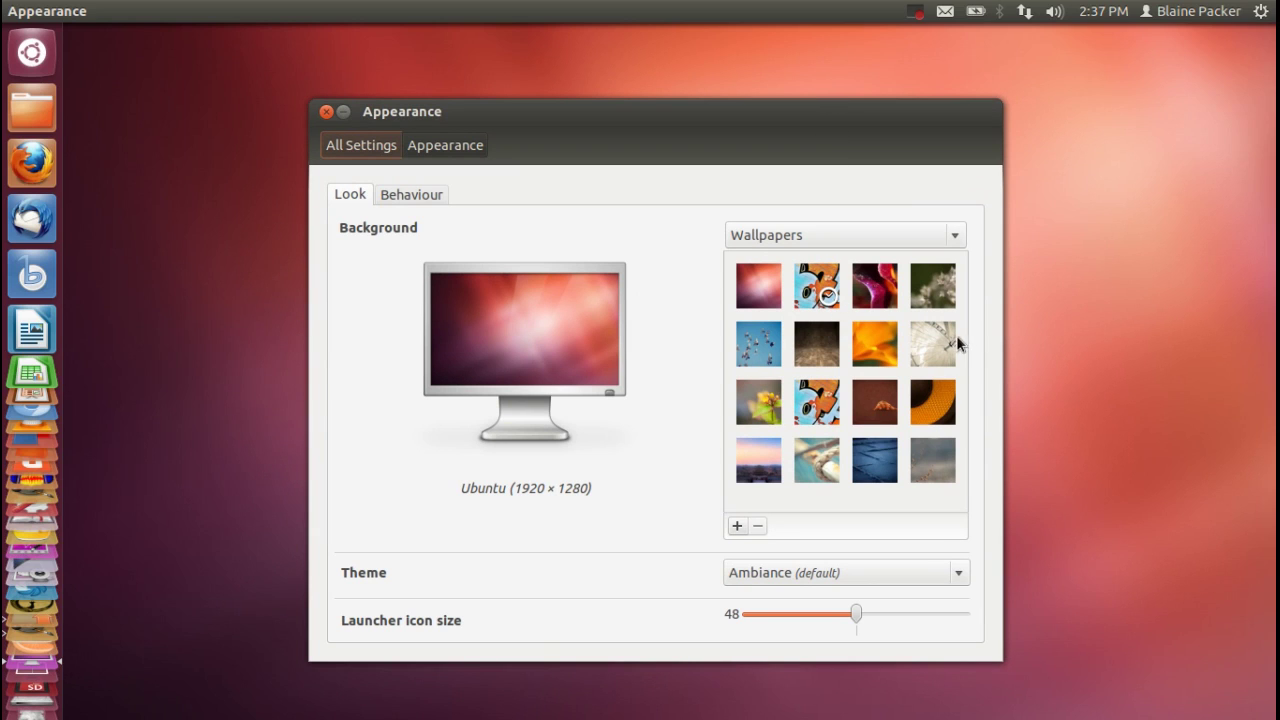
Set the Precise Pangolin wallpaper as the desktop background and select the Ambiance (default) theme
{"action": "left_click", "coordinate": [871, 403]}
{"action": "left_click_drag", "start_coordinate": [666, 106], "coordinate": [598, 106]}
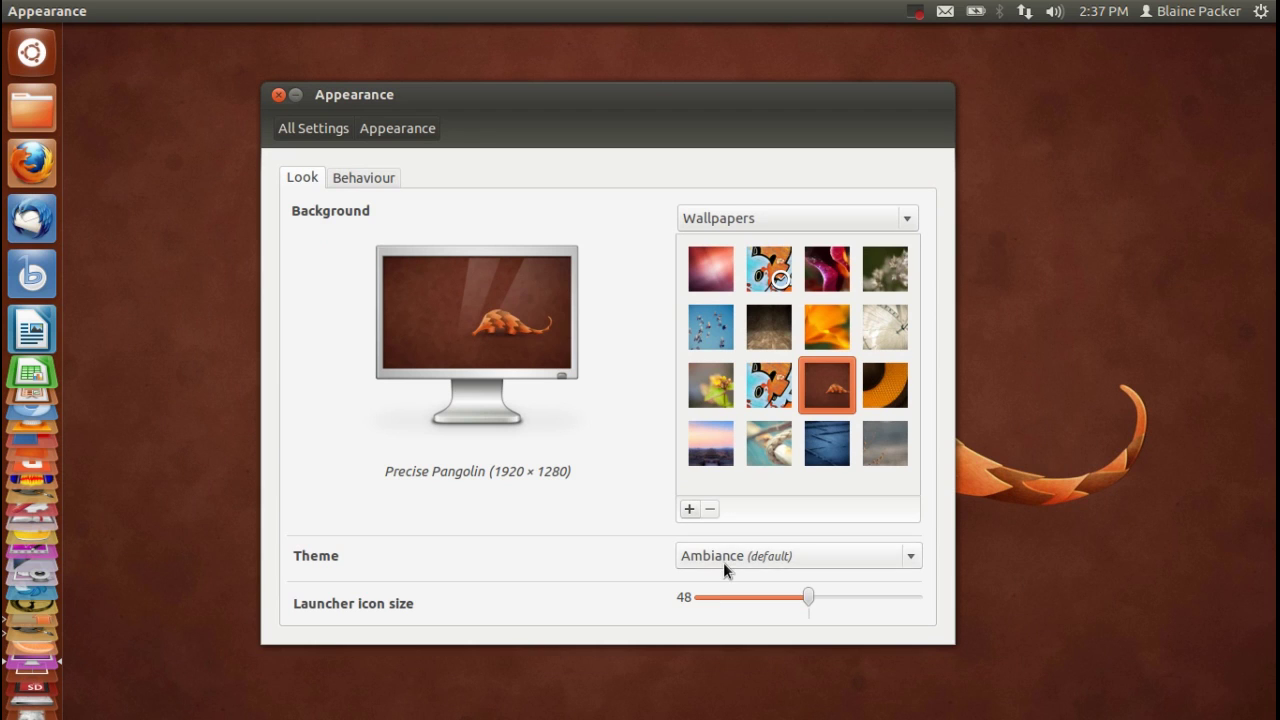
{"action": "left_click", "coordinate": [723, 562]}
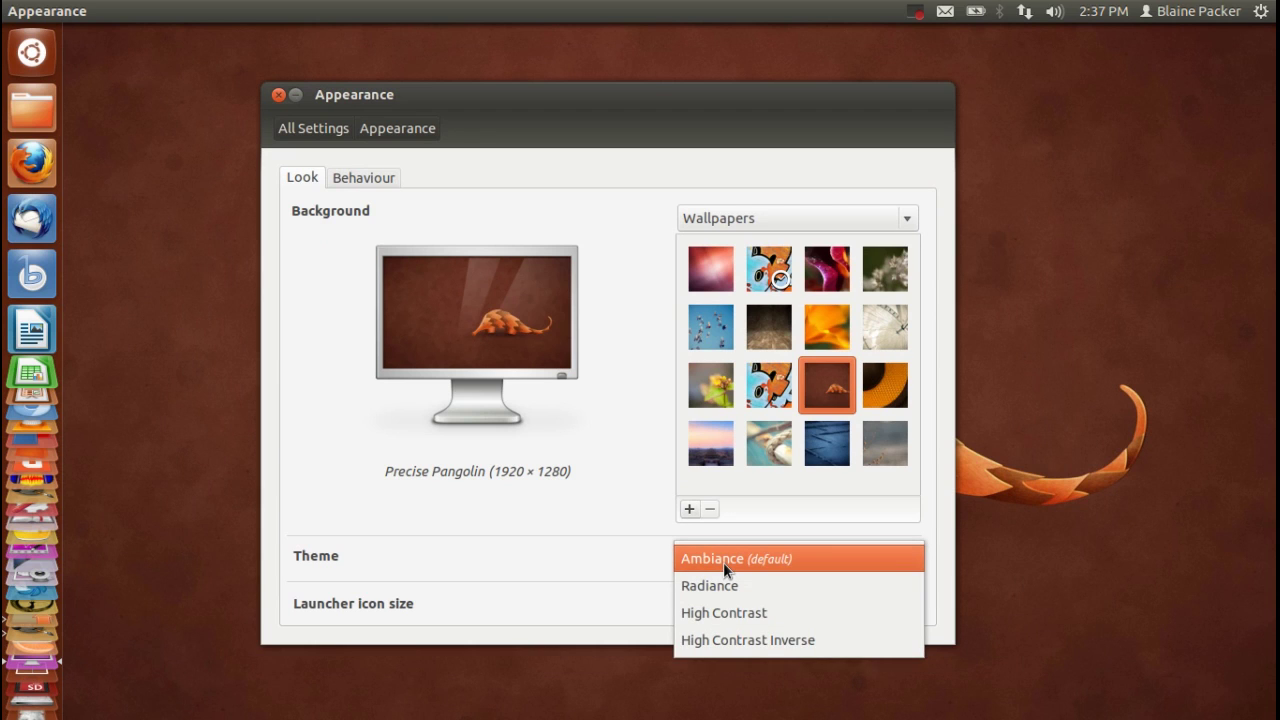
{"action": "left_click", "coordinate": [723, 559]}
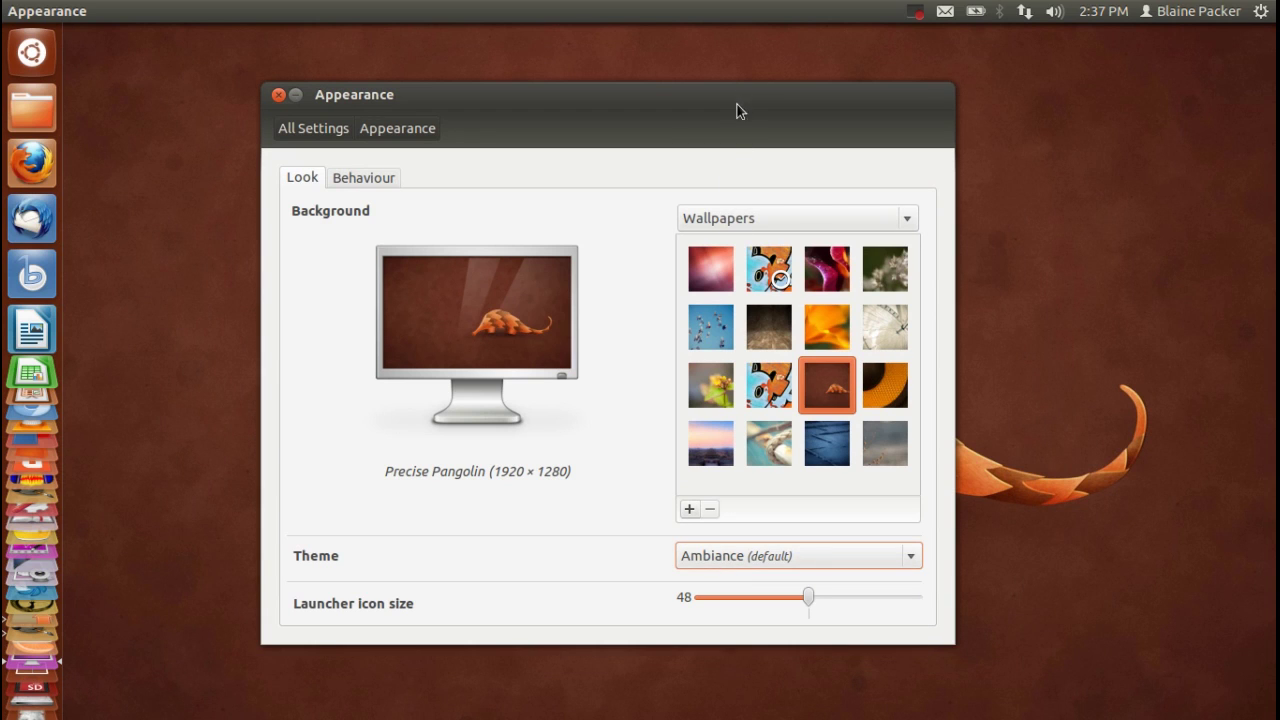
{"action": "left_click_drag", "start_coordinate": [705, 103], "coordinate": [704, 115]}
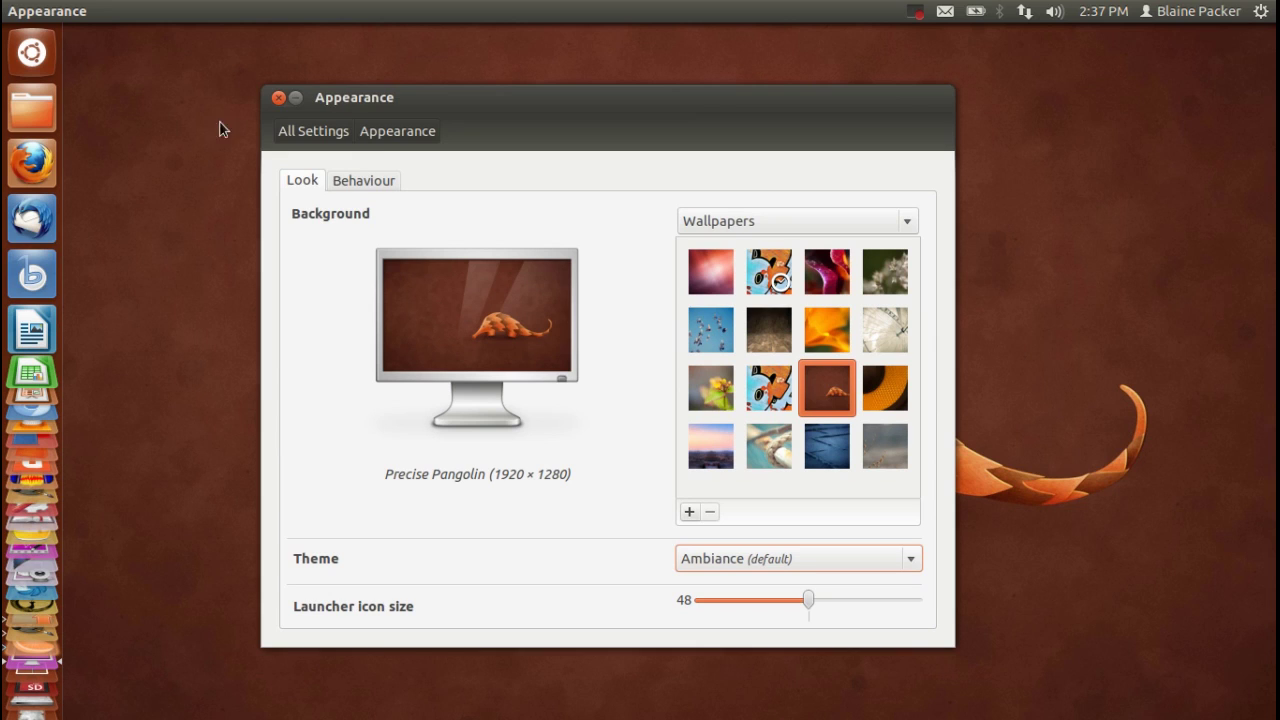
{"action": "right_click", "coordinate": [123, 73]}
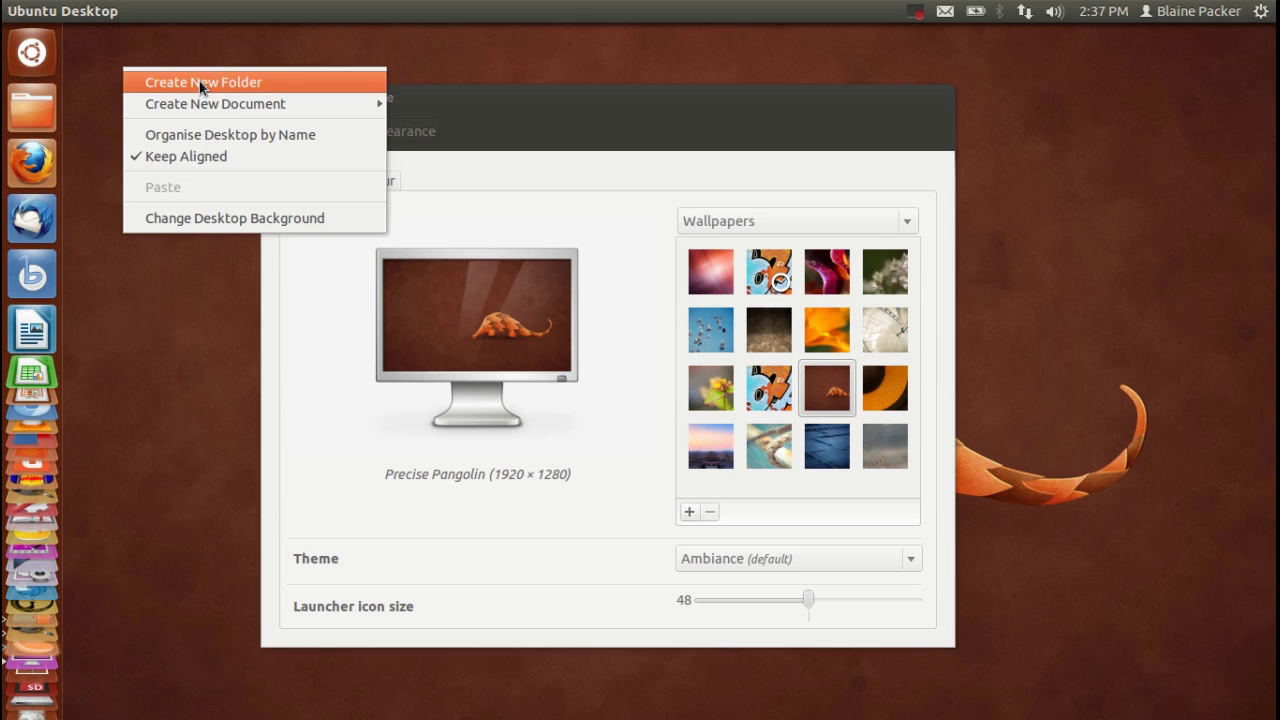
{"action": "left_click", "coordinate": [175, 263]}
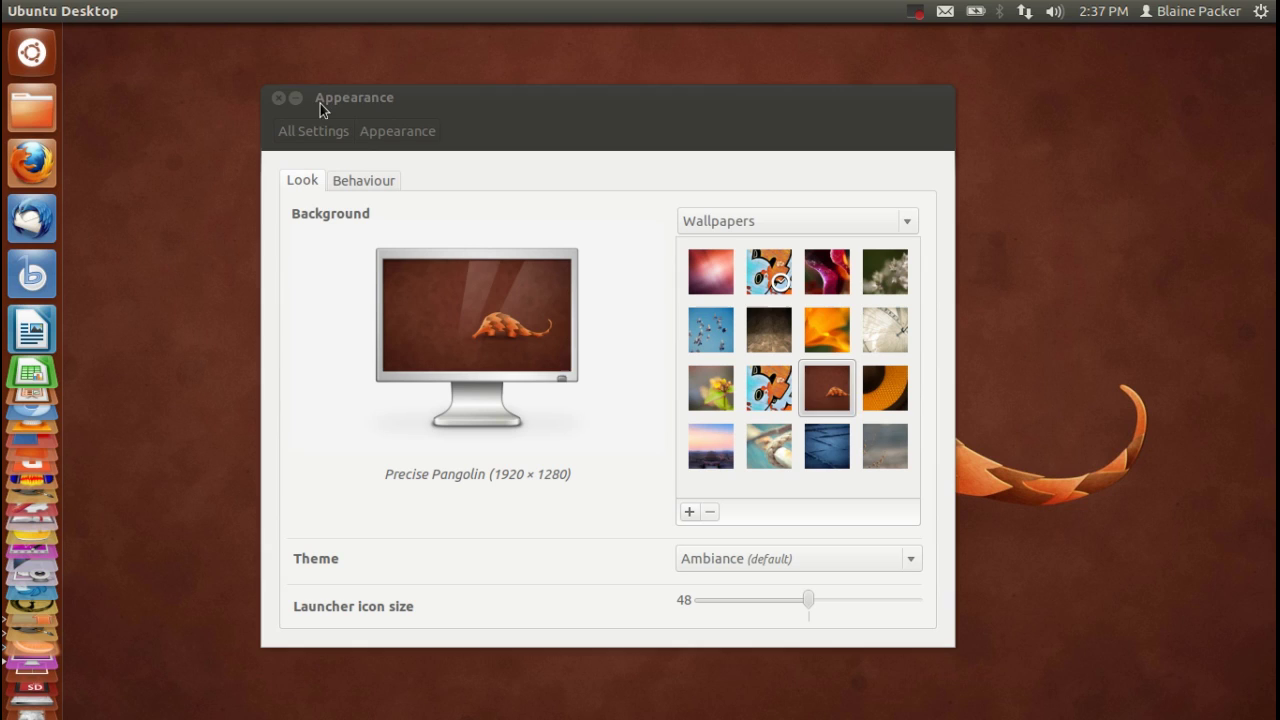
{"action": "left_click", "coordinate": [320, 103]}
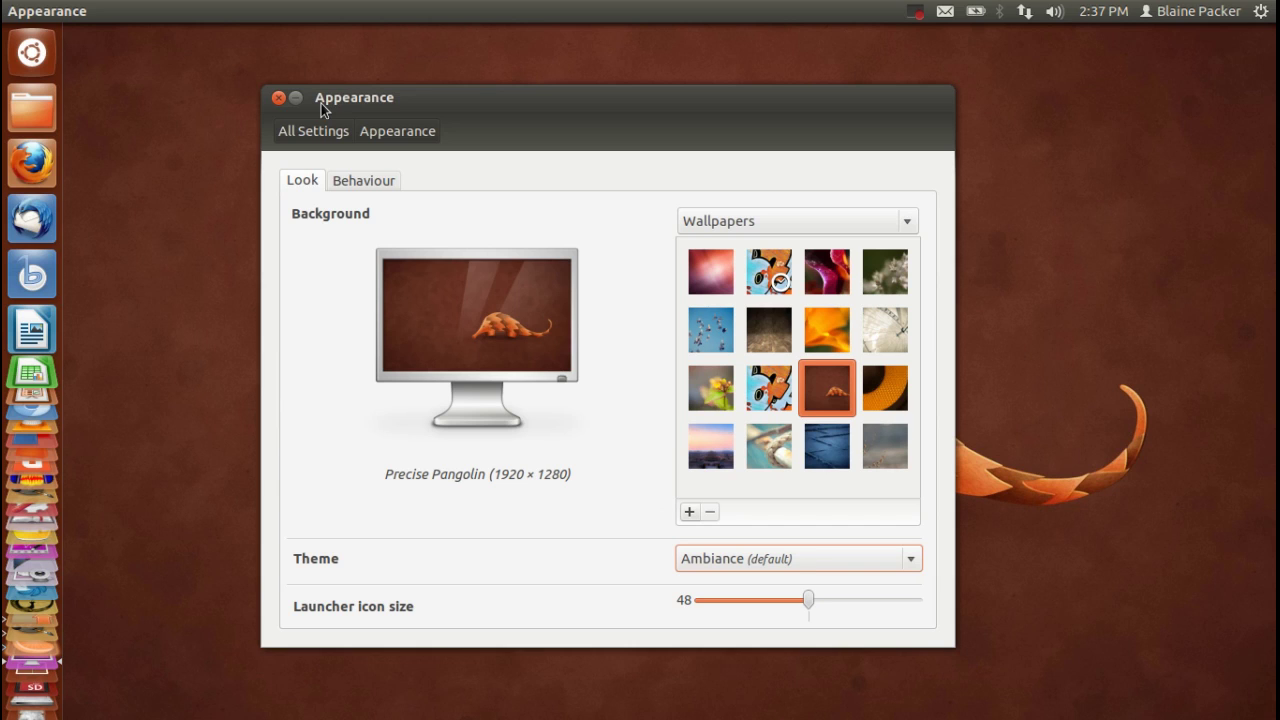
{"action": "left_click_drag", "start_coordinate": [475, 104], "coordinate": [467, 116]}
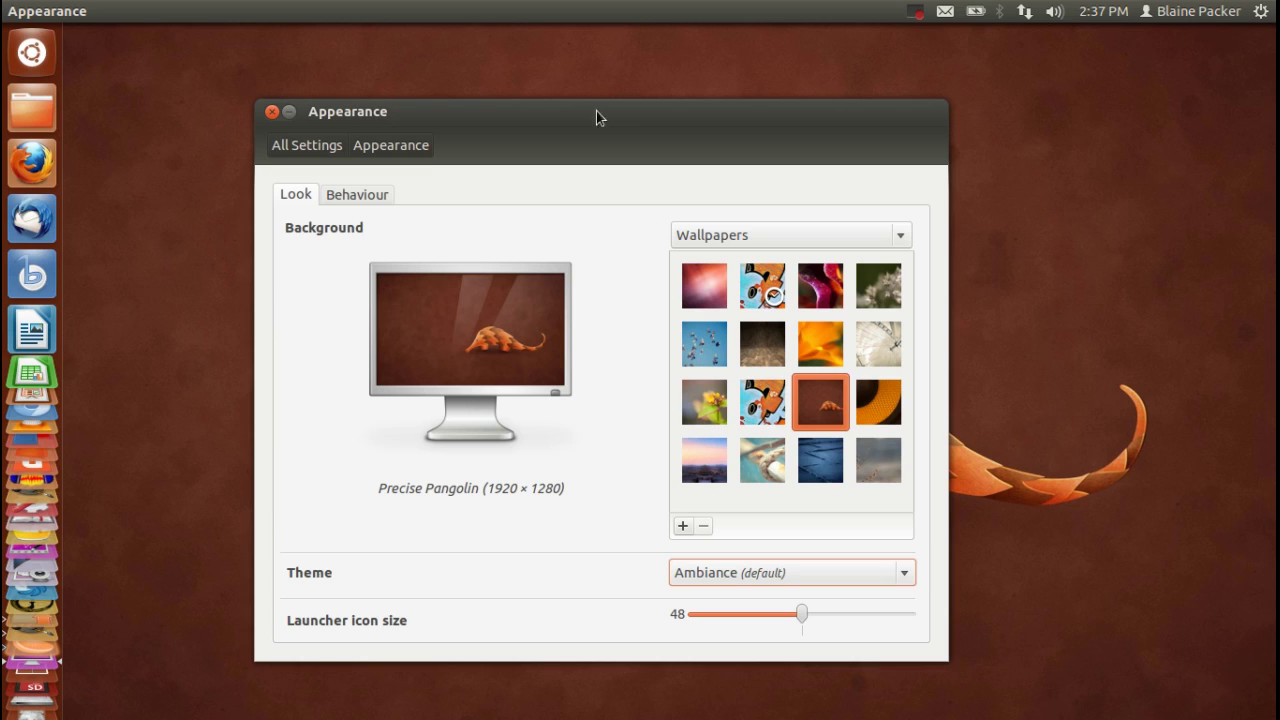
{"action": "left_click_drag", "start_coordinate": [603, 114], "coordinate": [604, 106]}
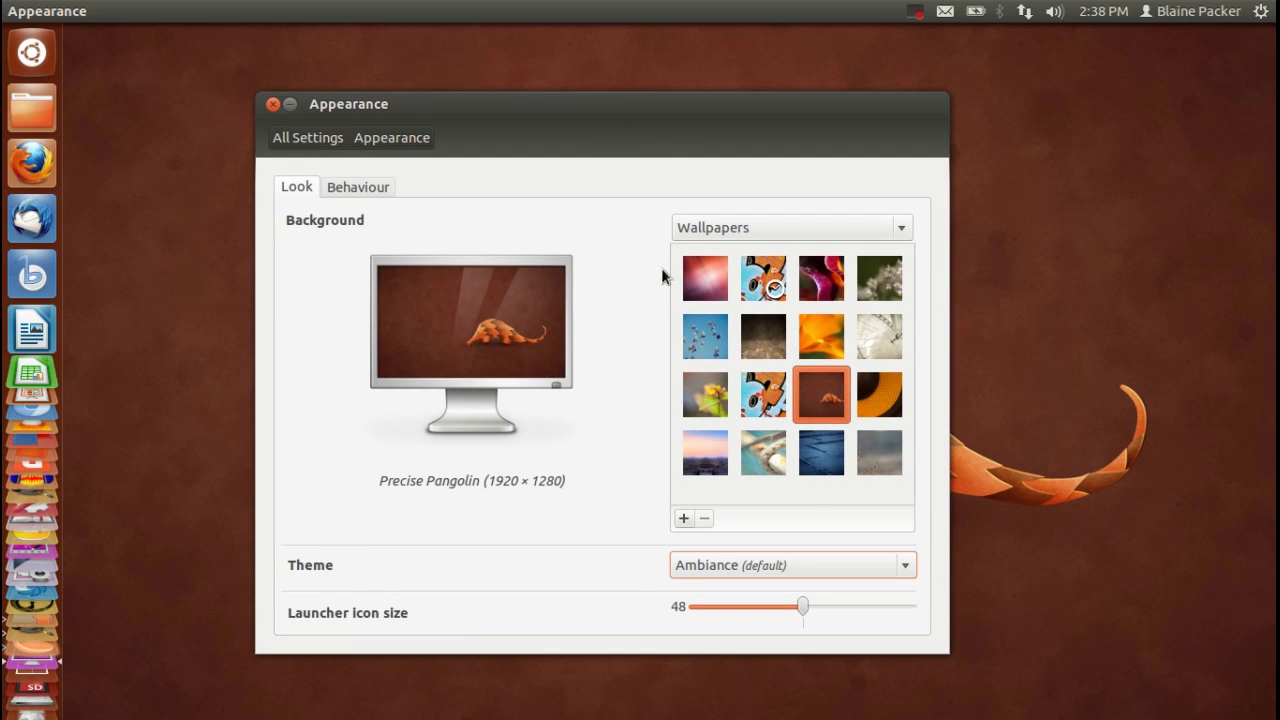
Set the red and purple Ubuntu wallpaper as the desktop background and close the Appearance window
{"action": "left_click", "coordinate": [745, 567]}
{"action": "left_click", "coordinate": [745, 567]}
{"action": "left_click", "coordinate": [690, 268]}
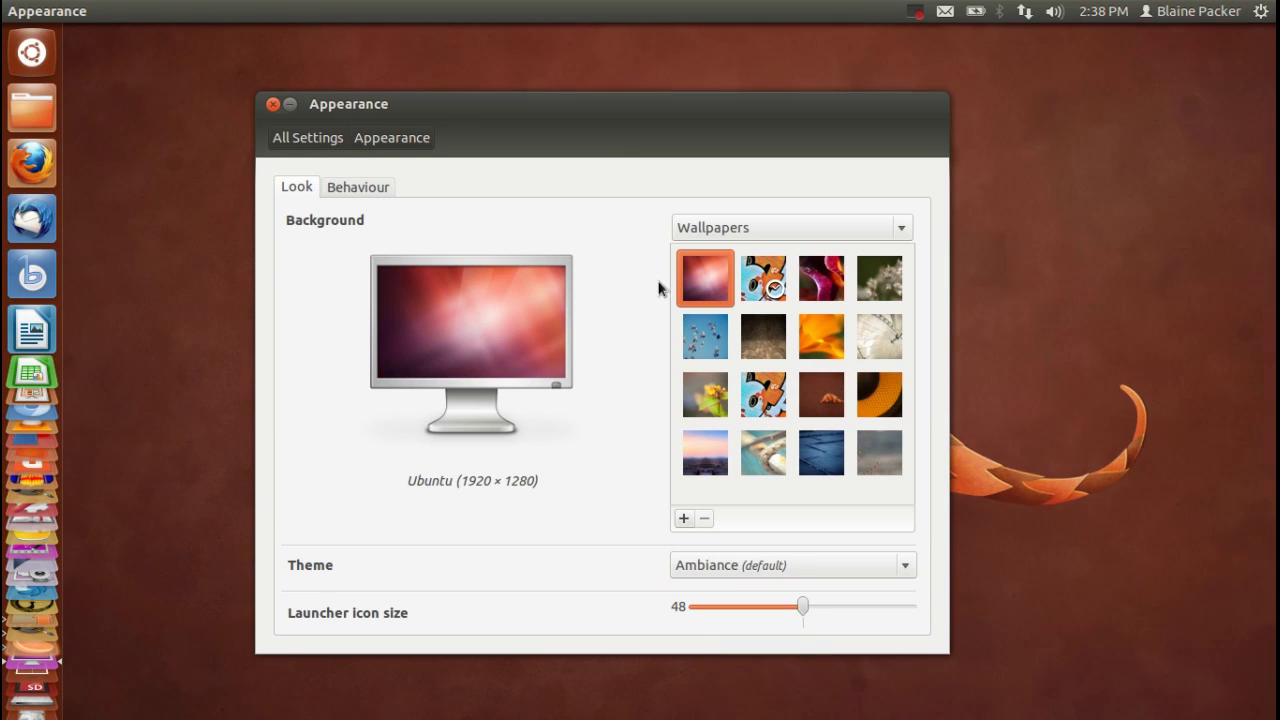
{"action": "left_click", "coordinate": [273, 105]}
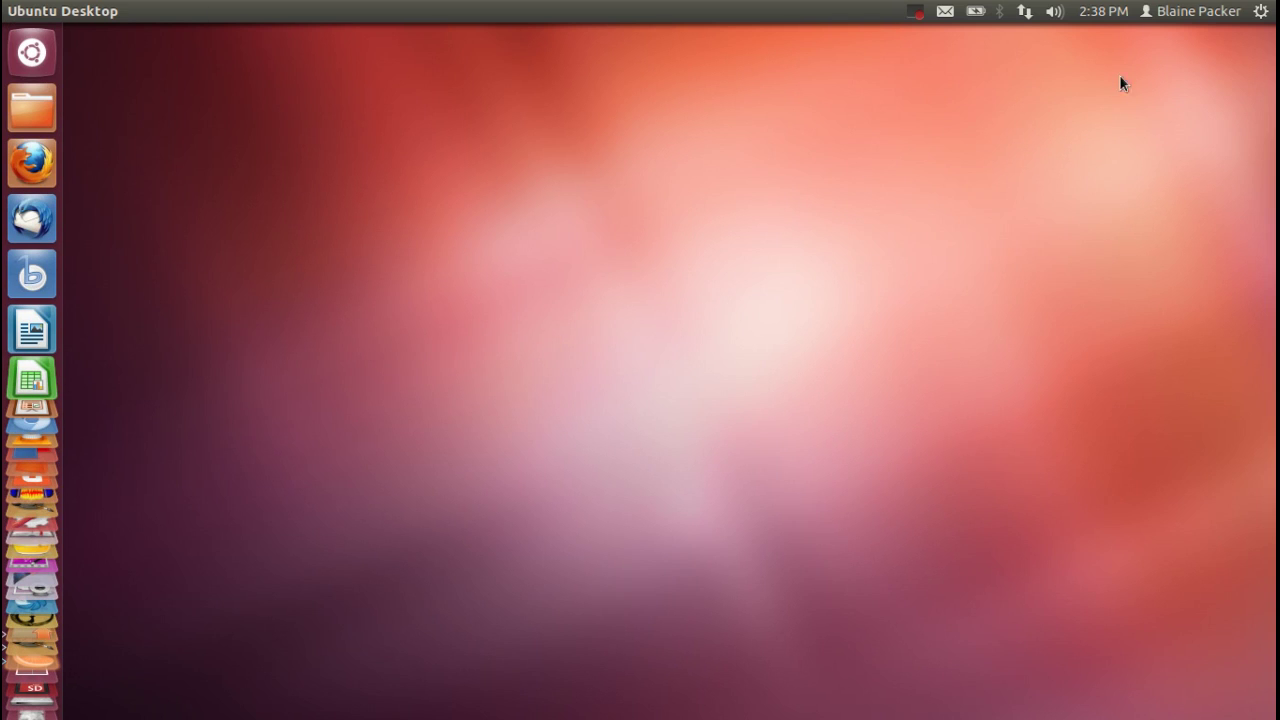
Look through the session, calendar, network and messaging indicators, and open Ubuntu One from the messaging indicator
{"action": "left_click", "coordinate": [1259, 12]}
{"action": "mouse_move", "coordinate": [1110, 10]}
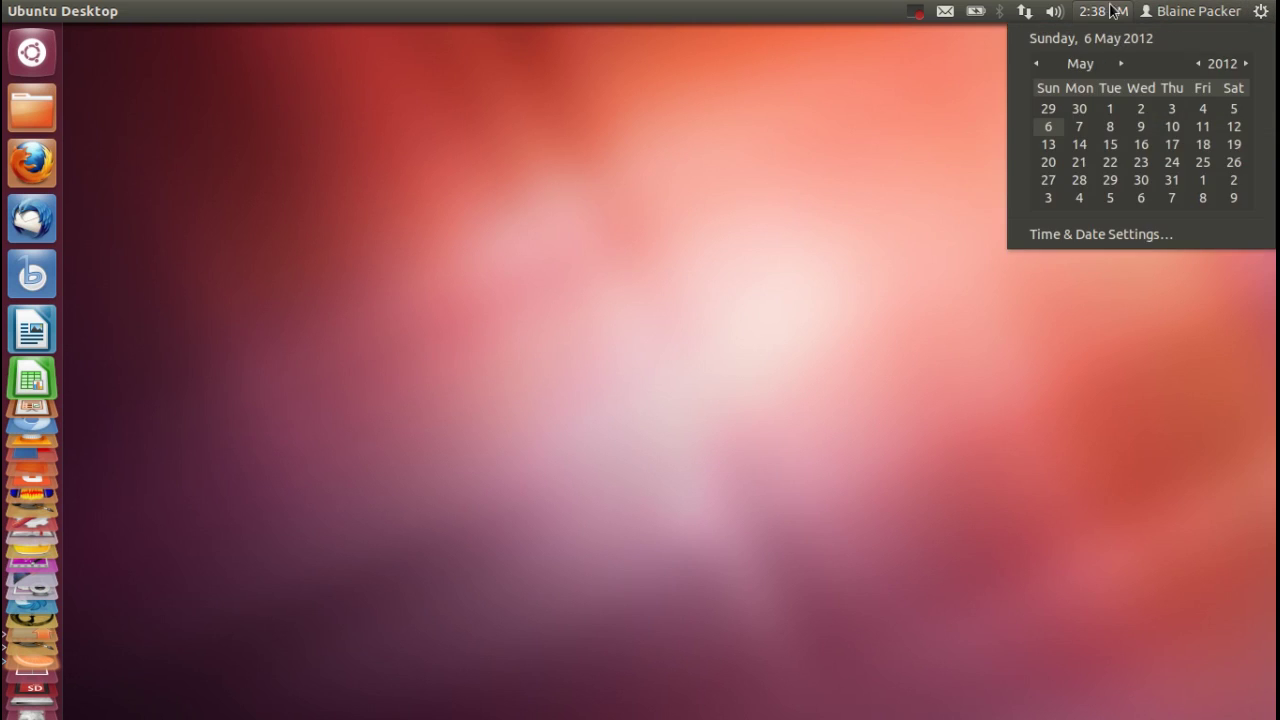
{"action": "mouse_move", "coordinate": [1265, 12]}
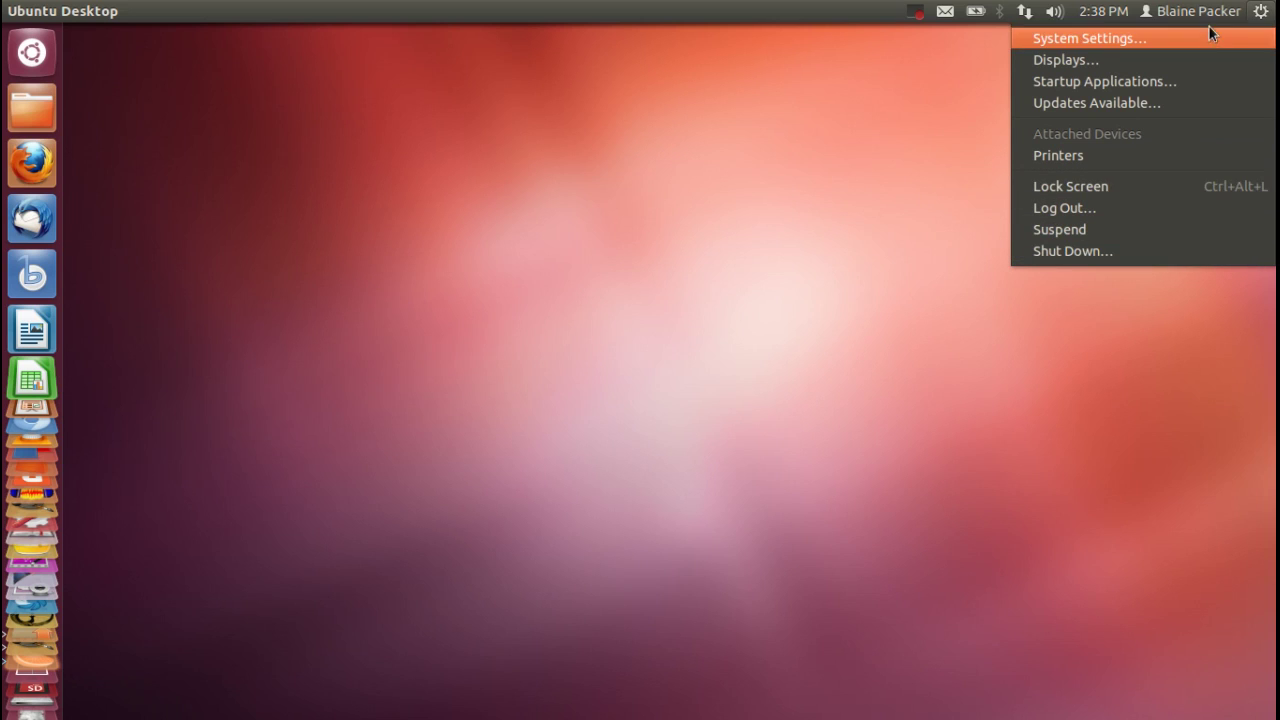
{"action": "mouse_move", "coordinate": [1205, 12]}
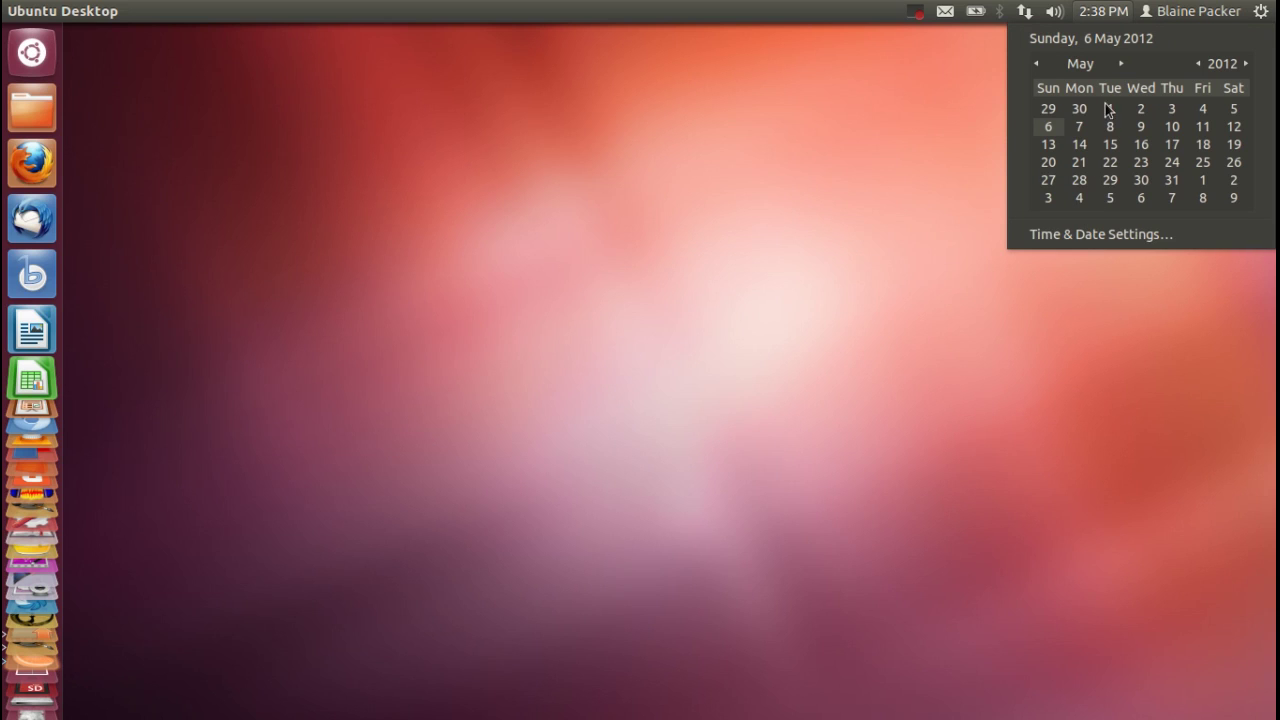
{"action": "mouse_move", "coordinate": [1057, 13]}
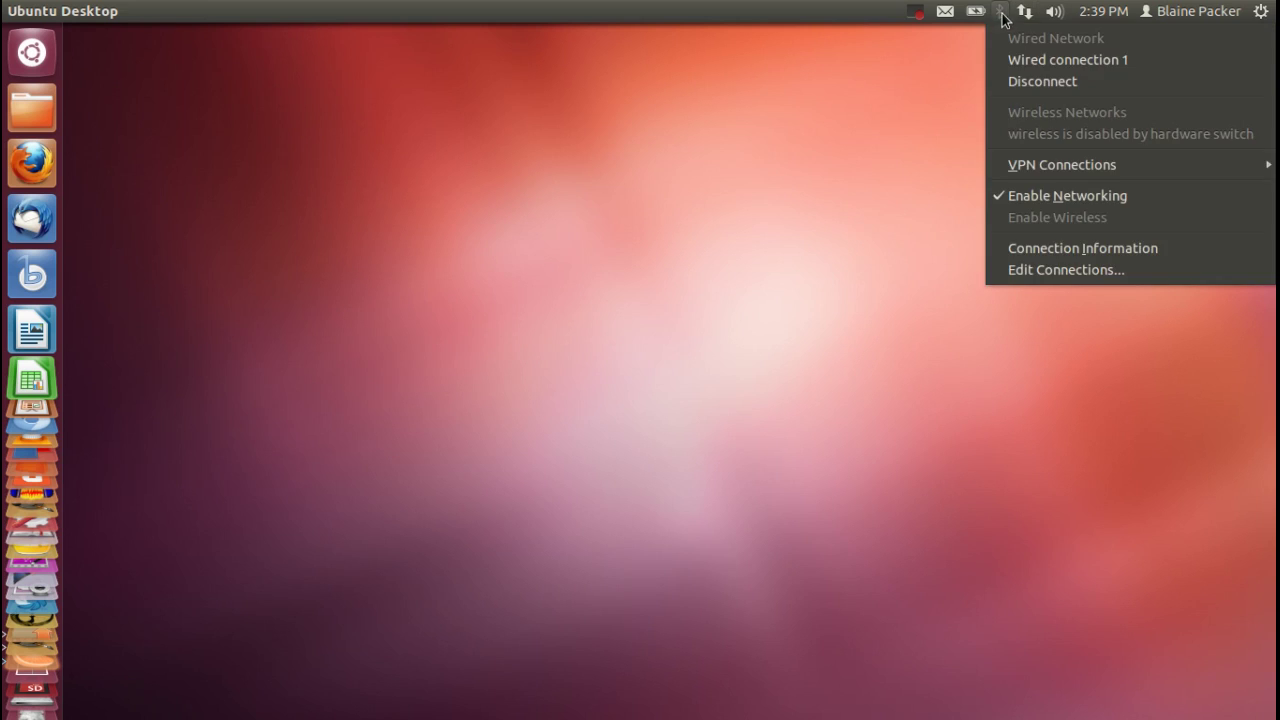
{"action": "mouse_move", "coordinate": [975, 11]}
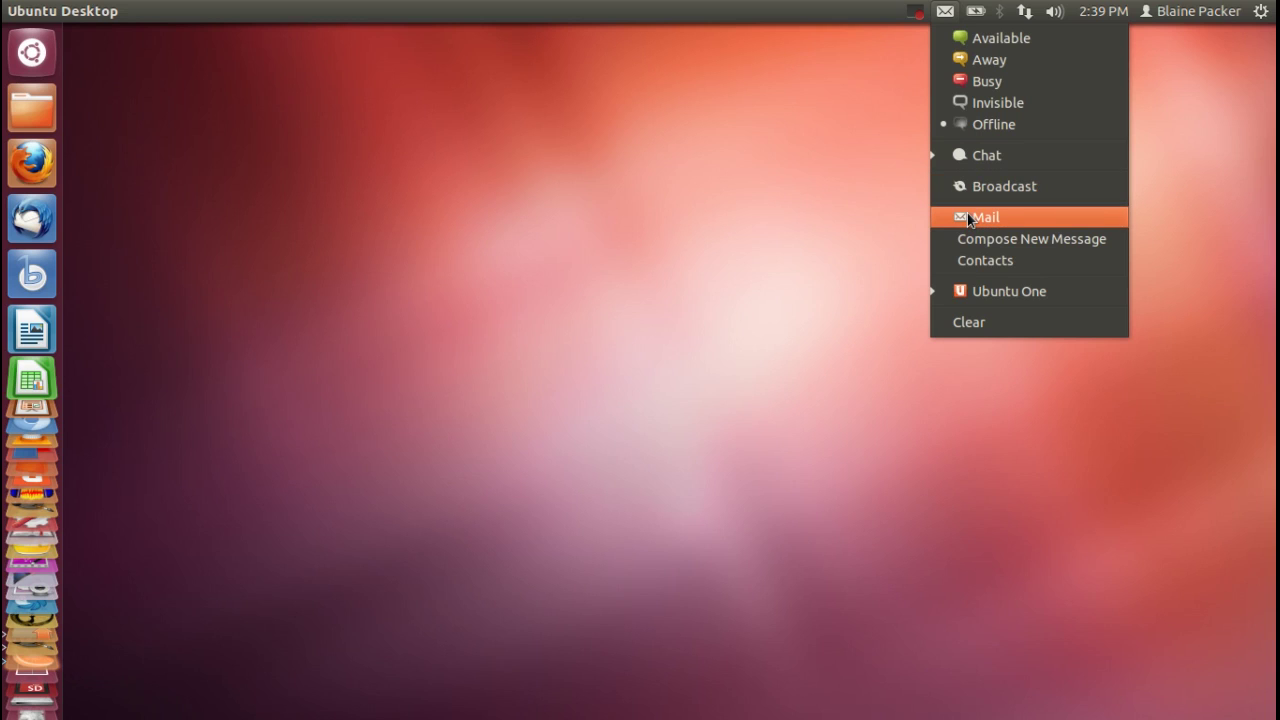
{"action": "left_click", "coordinate": [970, 288]}
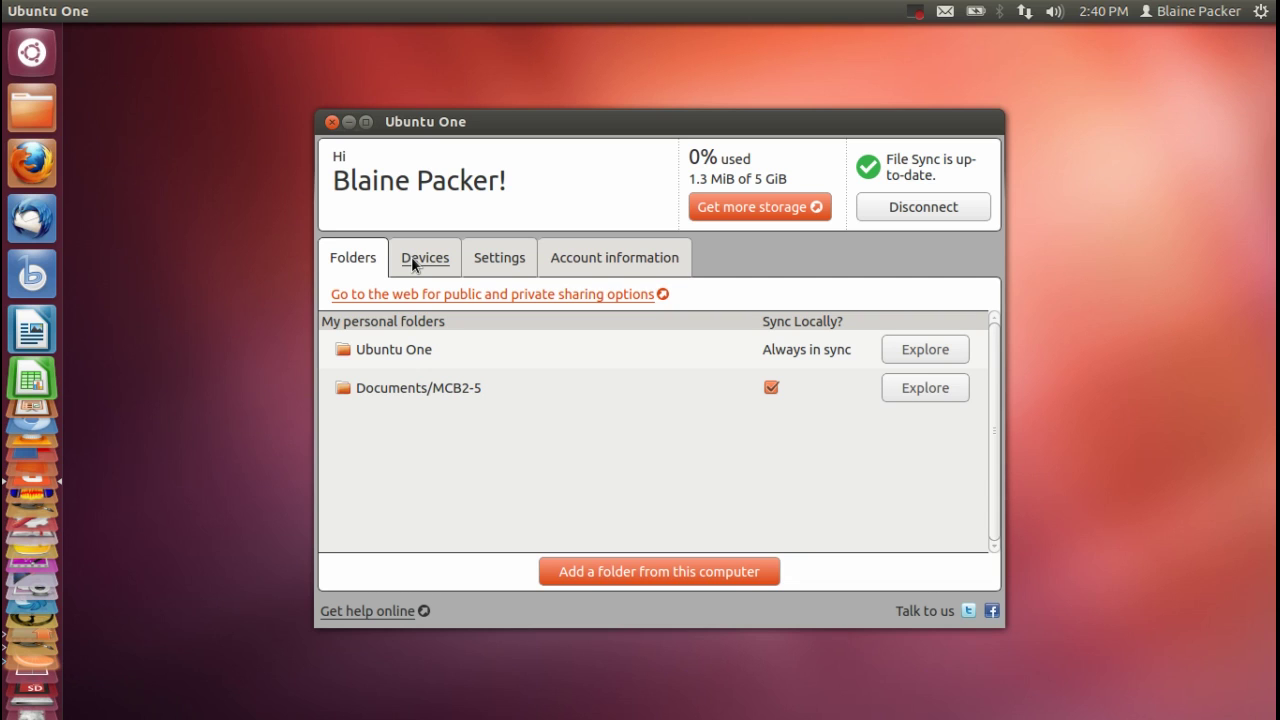
Search the Dash for the Backup tool, review its Storage, Folders and Overview settings, and close it
{"action": "key", "text": "super"}
{"action": "type", "text": "backu"}
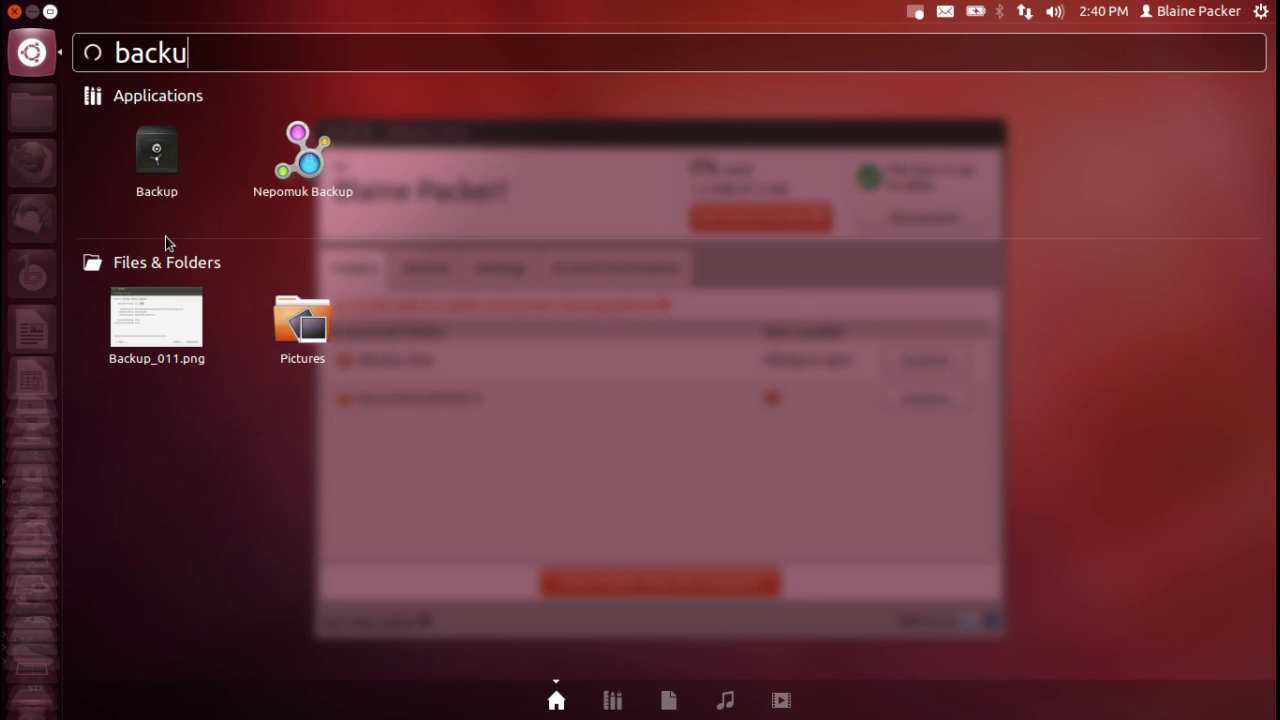
{"action": "key", "text": "Return"}
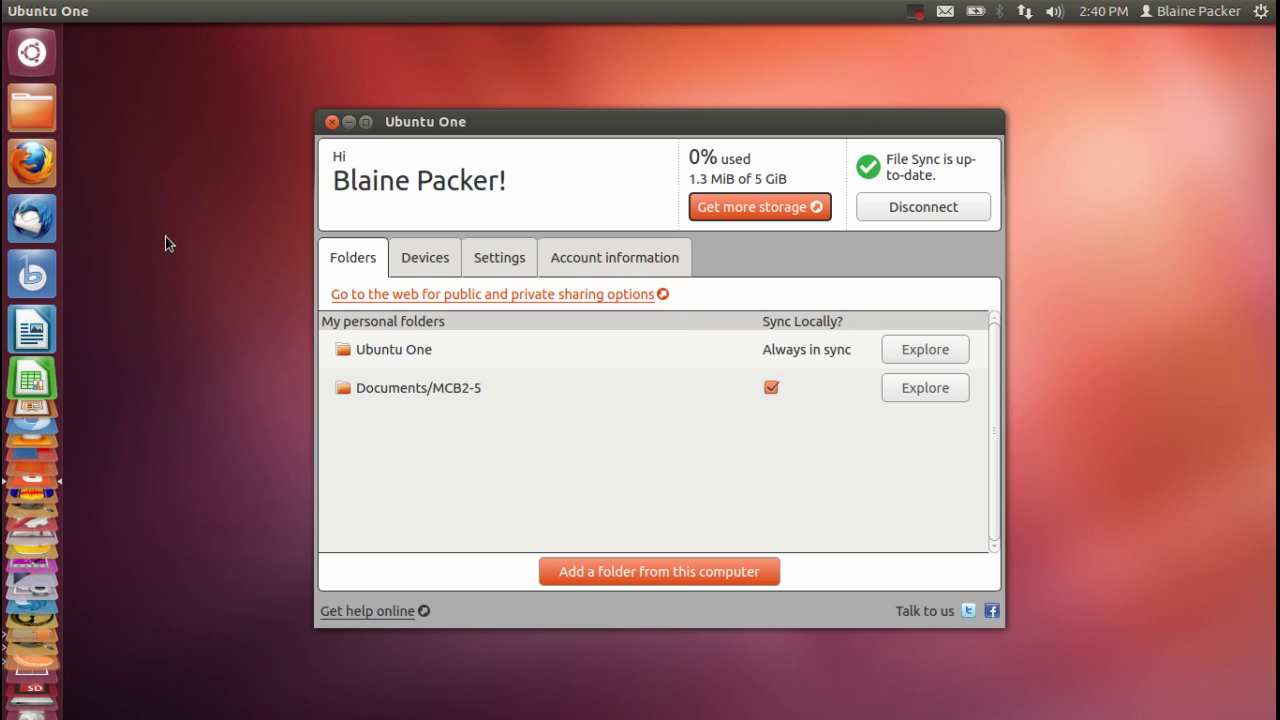
{"action": "left_click", "coordinate": [443, 247]}
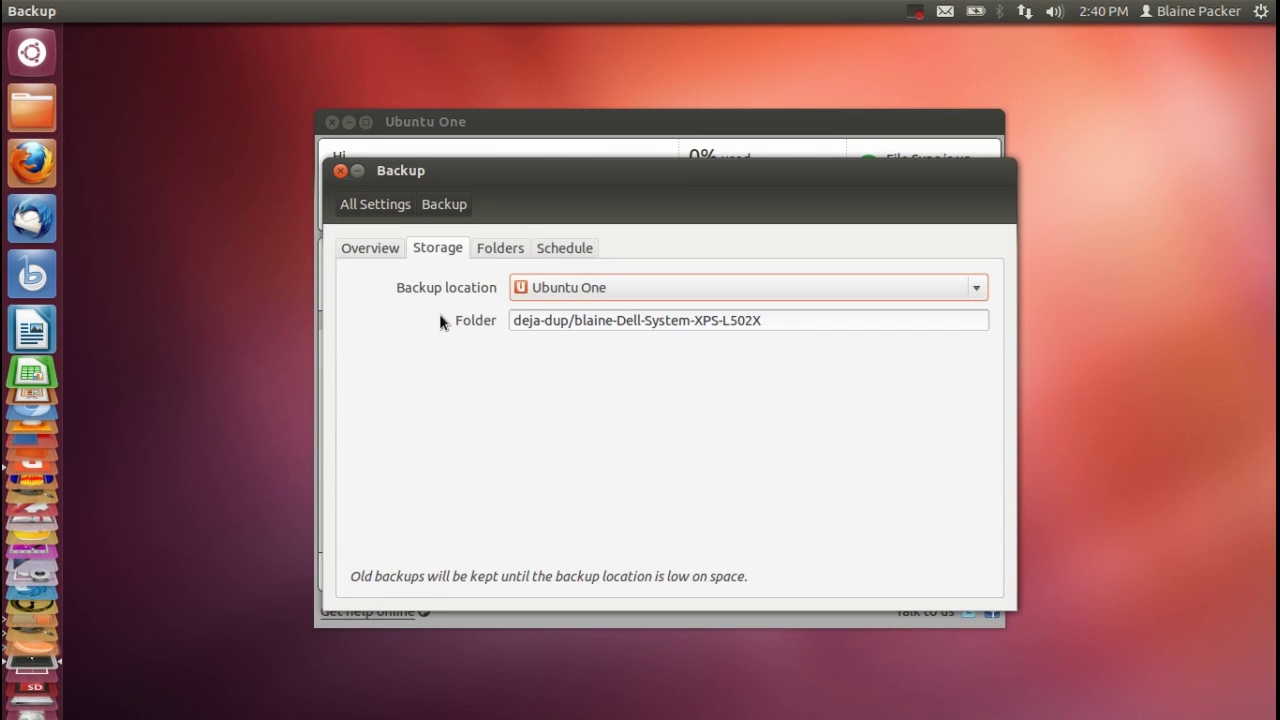
{"action": "left_click", "coordinate": [475, 246]}
{"action": "left_click", "coordinate": [390, 249]}
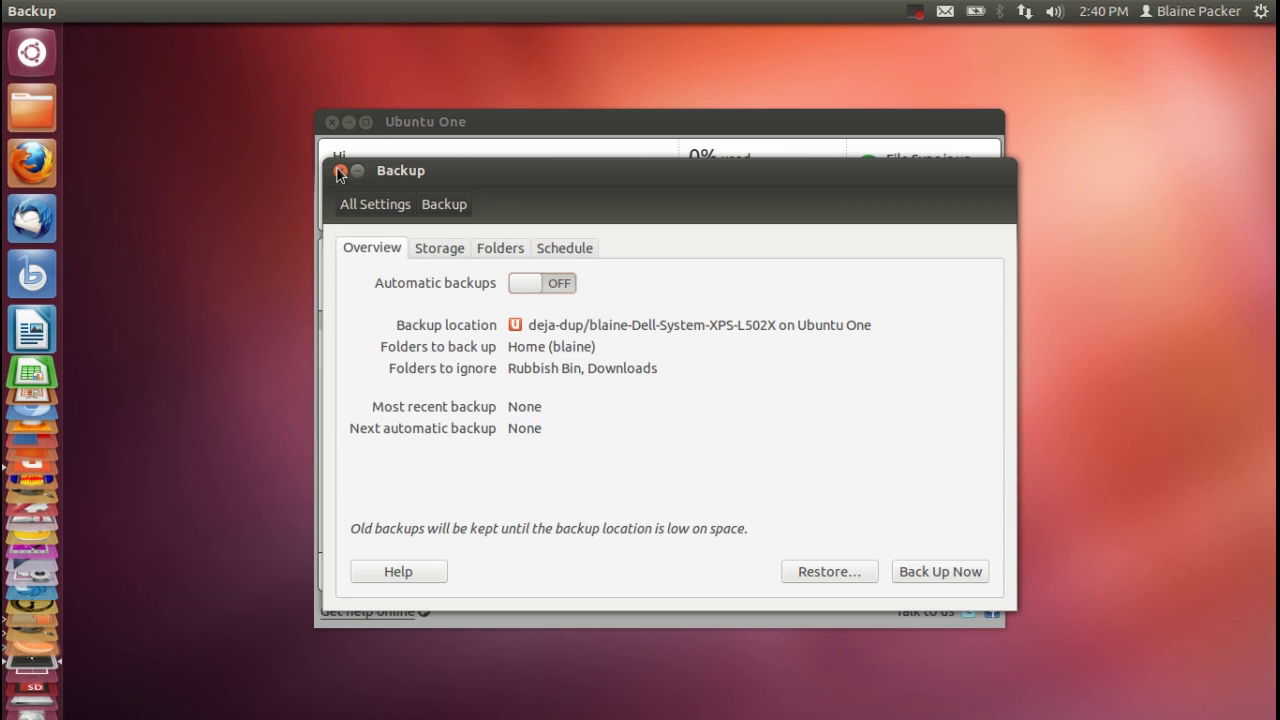
{"action": "left_click", "coordinate": [339, 172]}
Reposition the Ubuntu One window on the desktop and close it
{"action": "left_click_drag", "start_coordinate": [428, 117], "coordinate": [425, 122]}
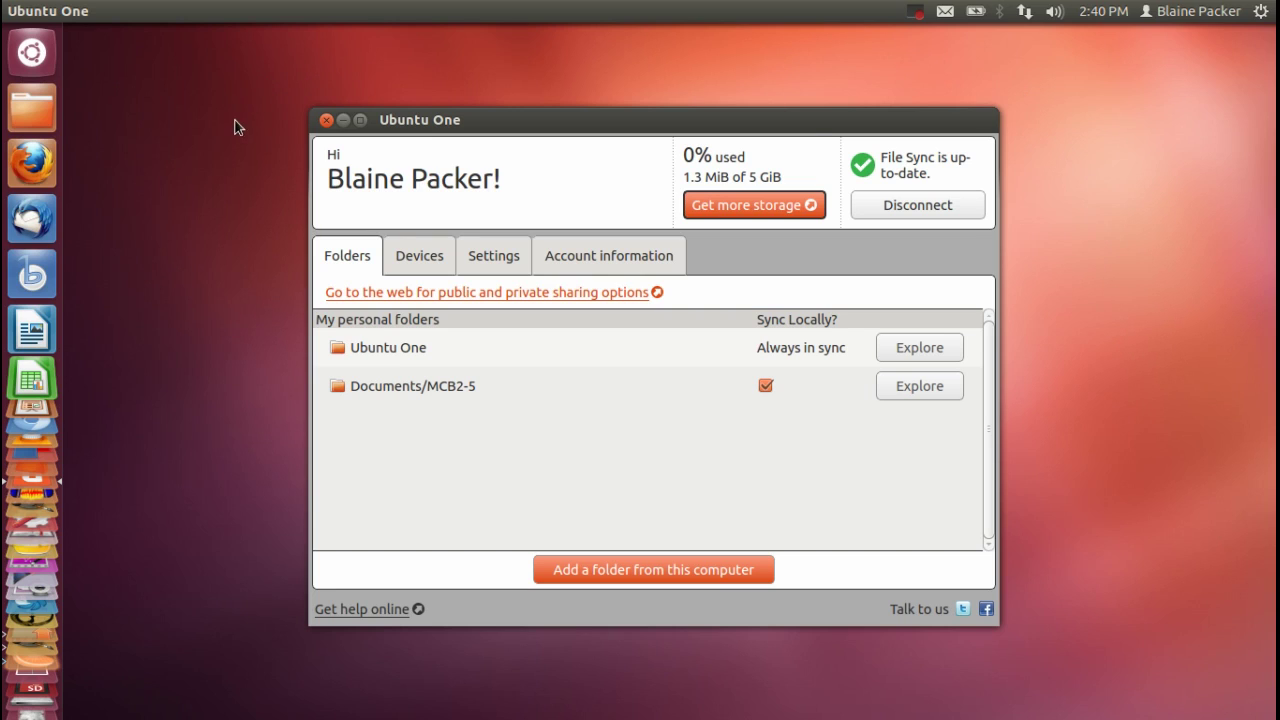
{"action": "left_click_drag", "start_coordinate": [880, 124], "coordinate": [895, 106]}
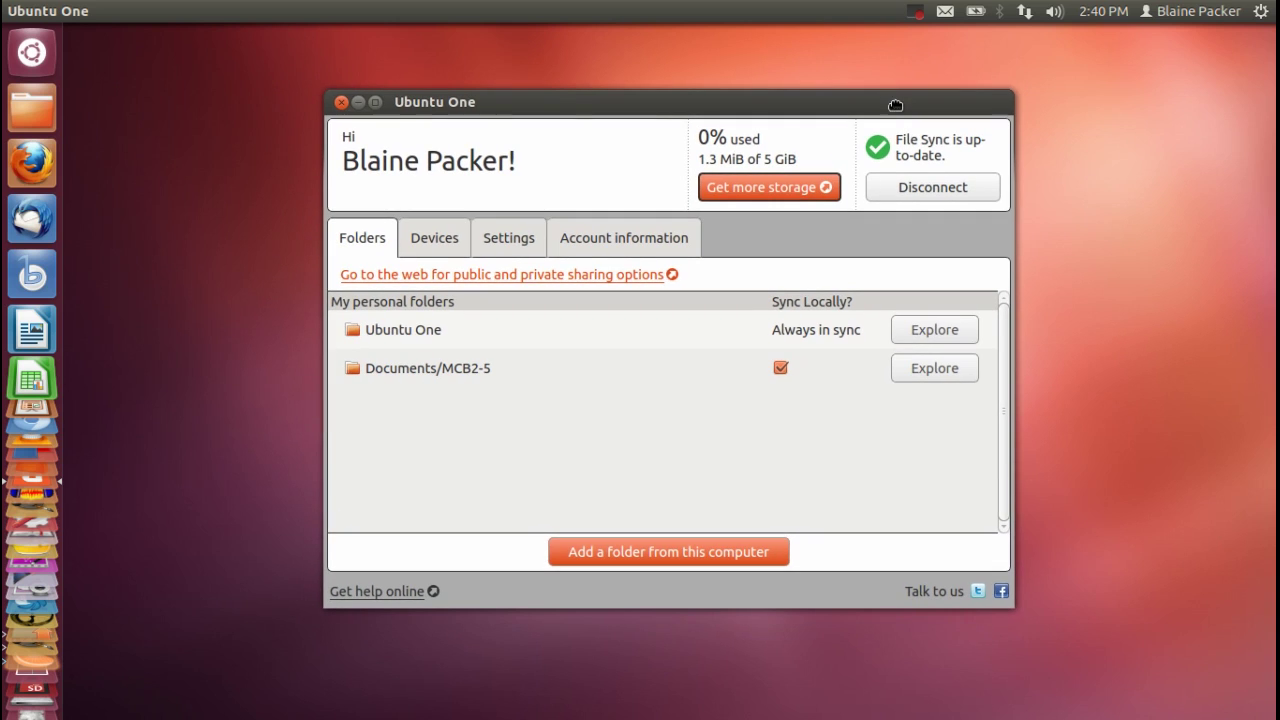
{"action": "left_click_drag", "start_coordinate": [710, 92], "coordinate": [656, 118]}
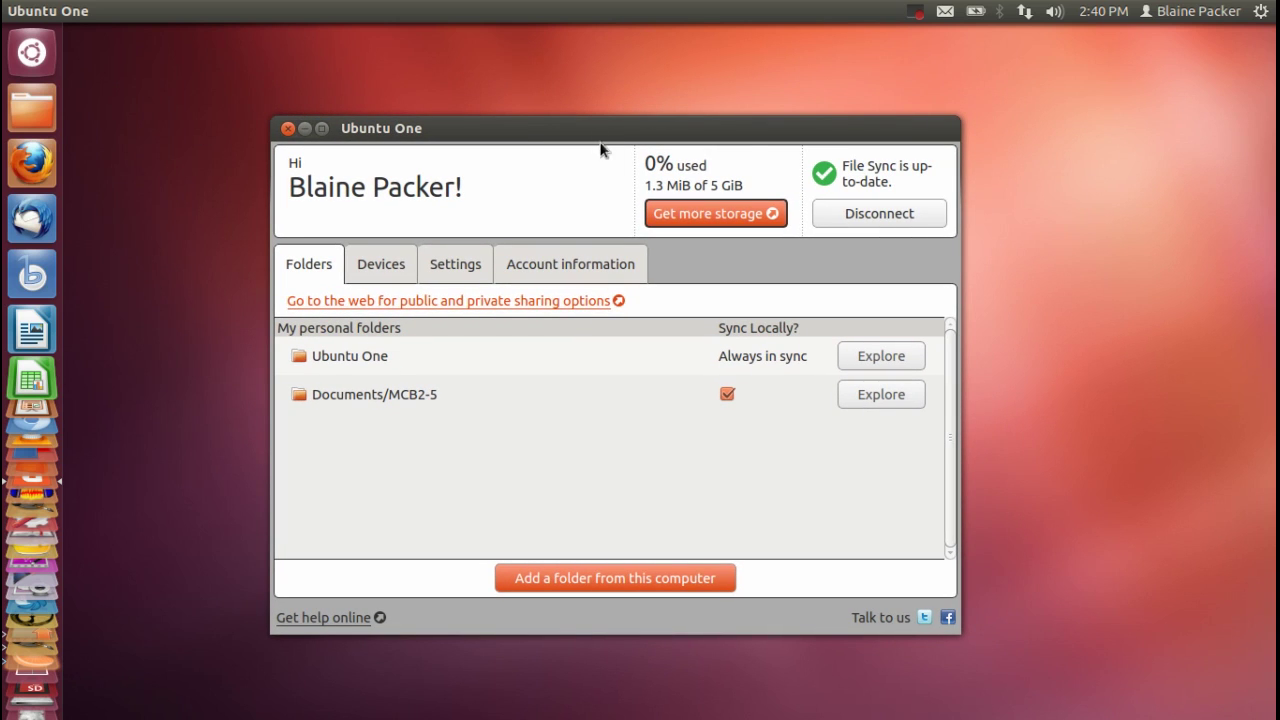
{"action": "left_click_drag", "start_coordinate": [590, 130], "coordinate": [623, 110]}
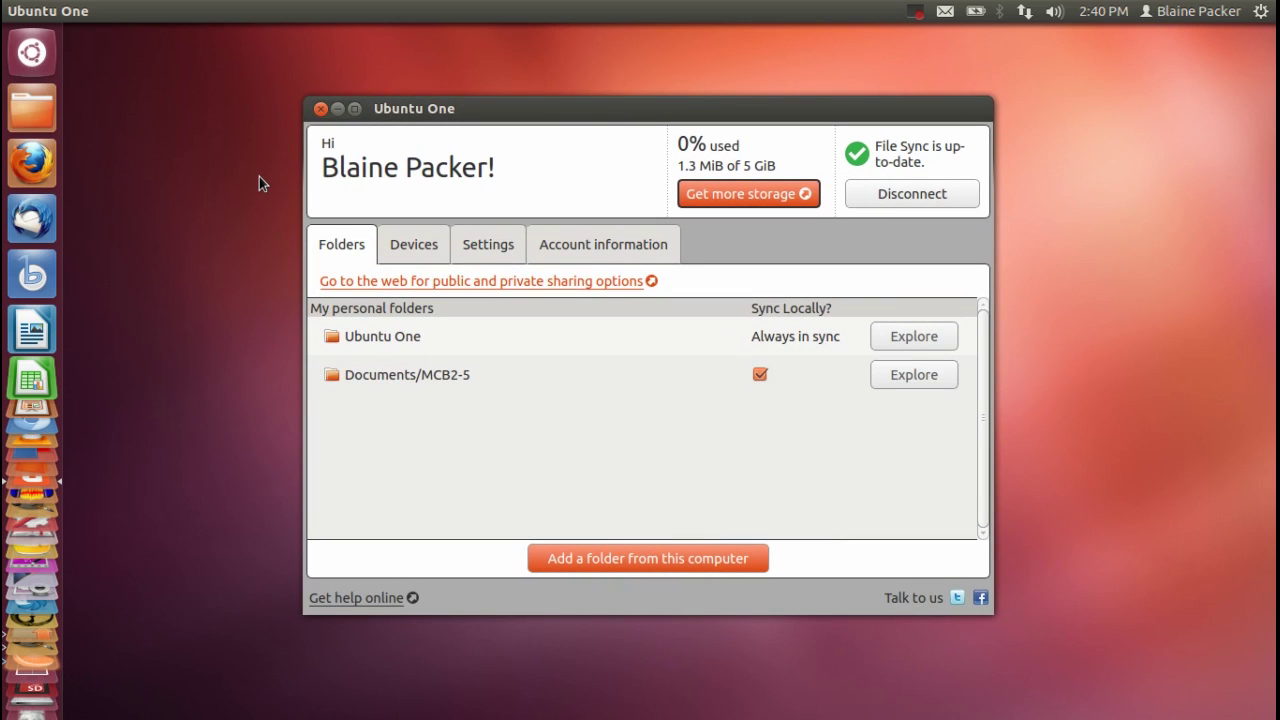
{"action": "left_click", "coordinate": [320, 109]}
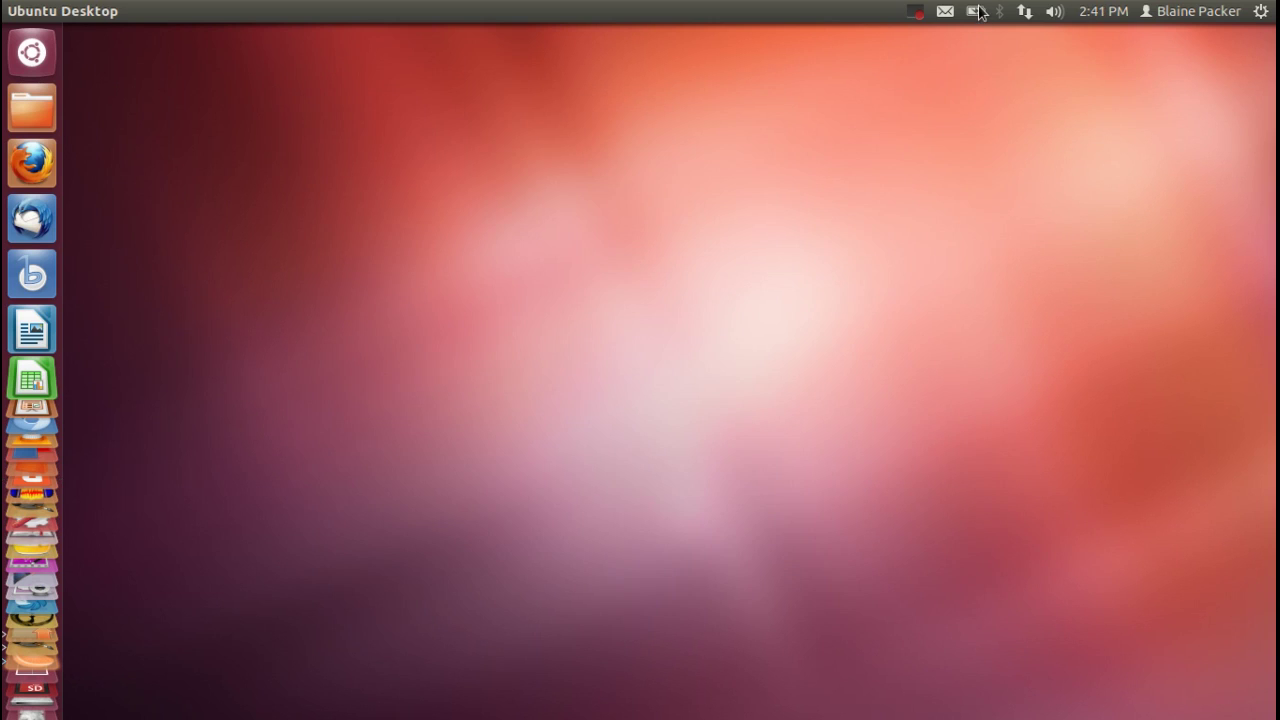